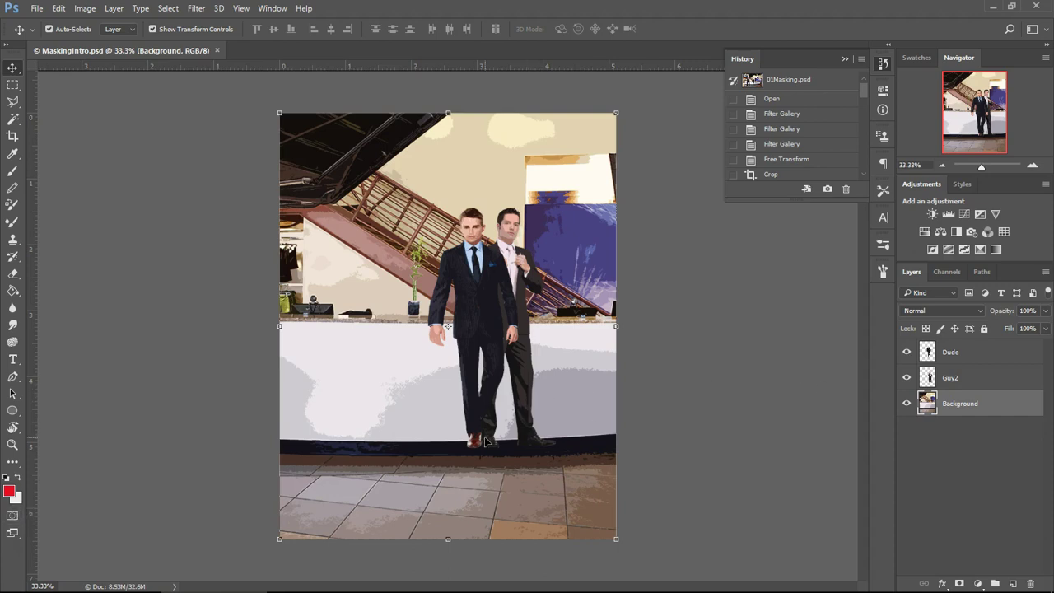
# - Select the Guy2 layer and hide the Dude layer in front of it
pyautogui.click(1033, 167)
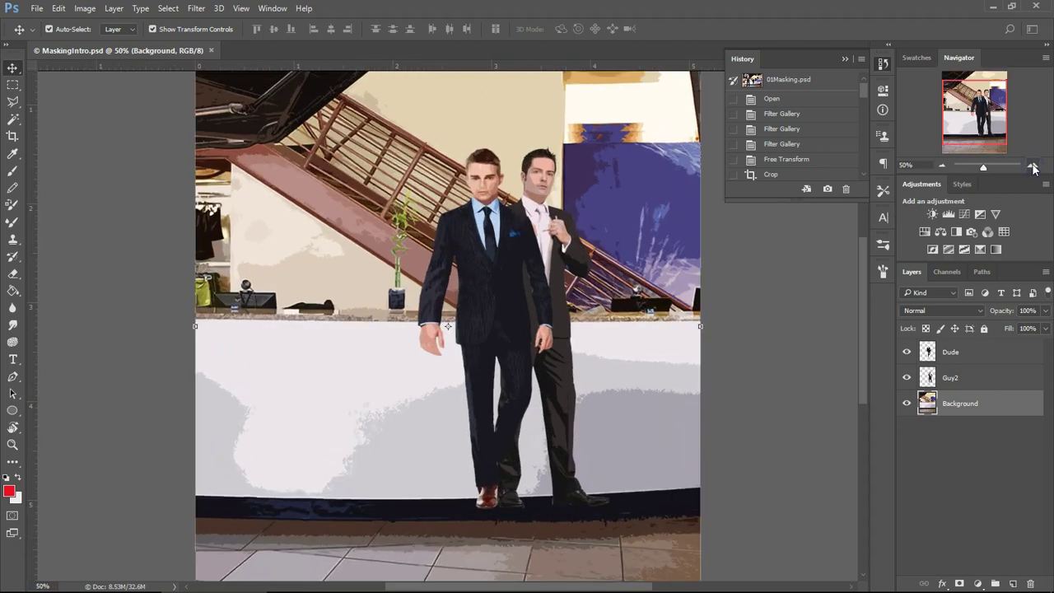
pyautogui.click(1032, 166)
pyautogui.moveTo(632, 255); pyautogui.dragTo(560, 314)
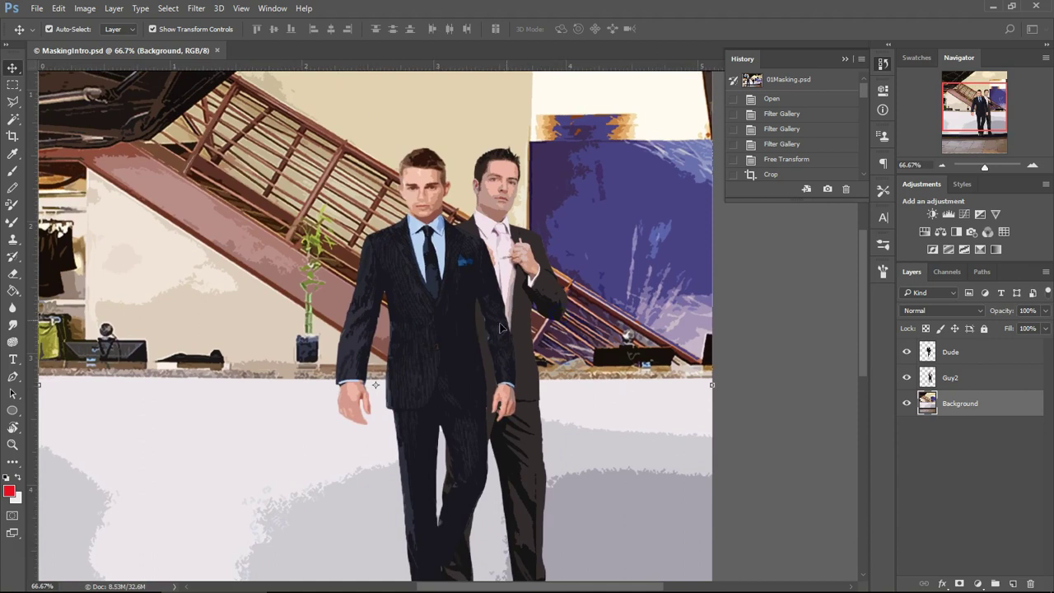
pyautogui.click(963, 378)
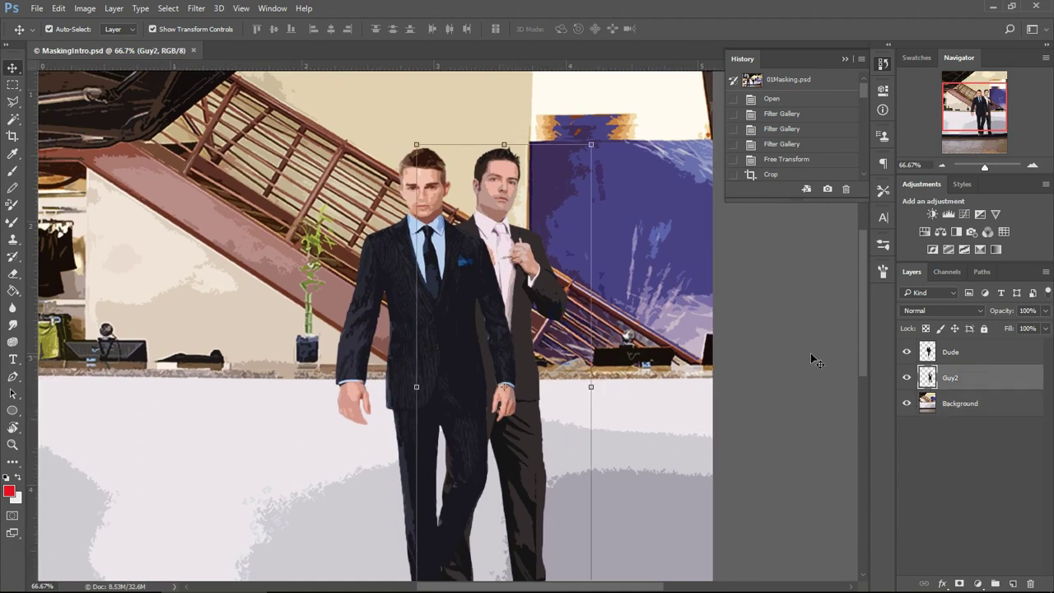
pyautogui.click(951, 353)
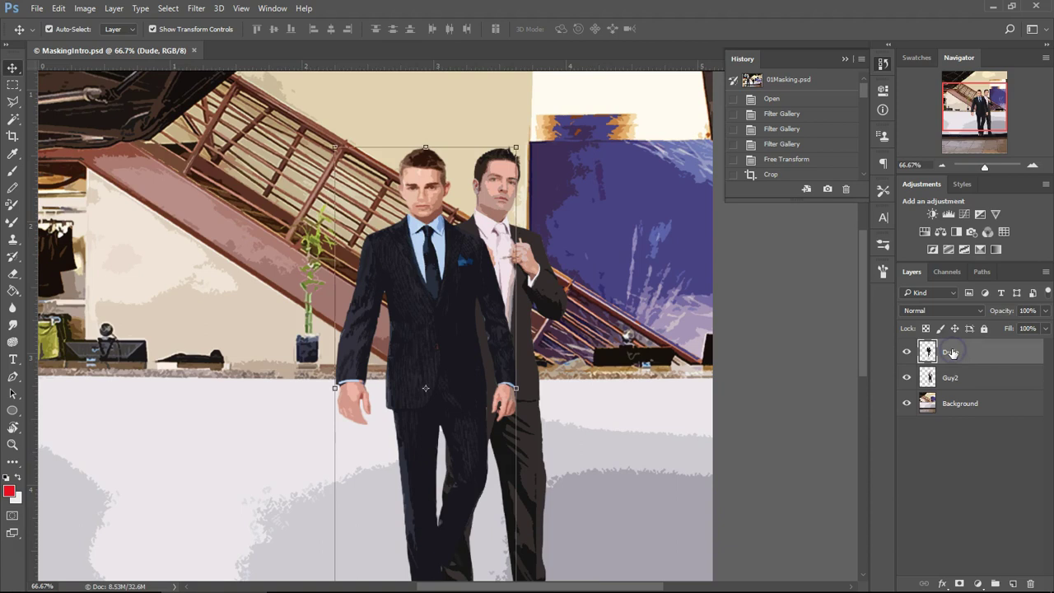
pyautogui.moveTo(588, 436); pyautogui.dragTo(617, 385)
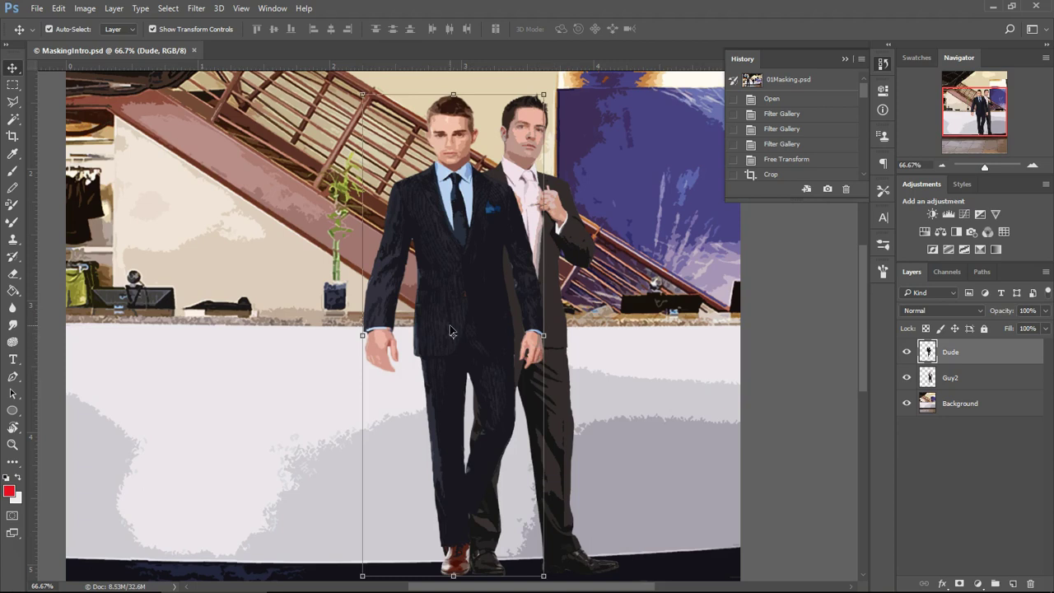
pyautogui.click(955, 380)
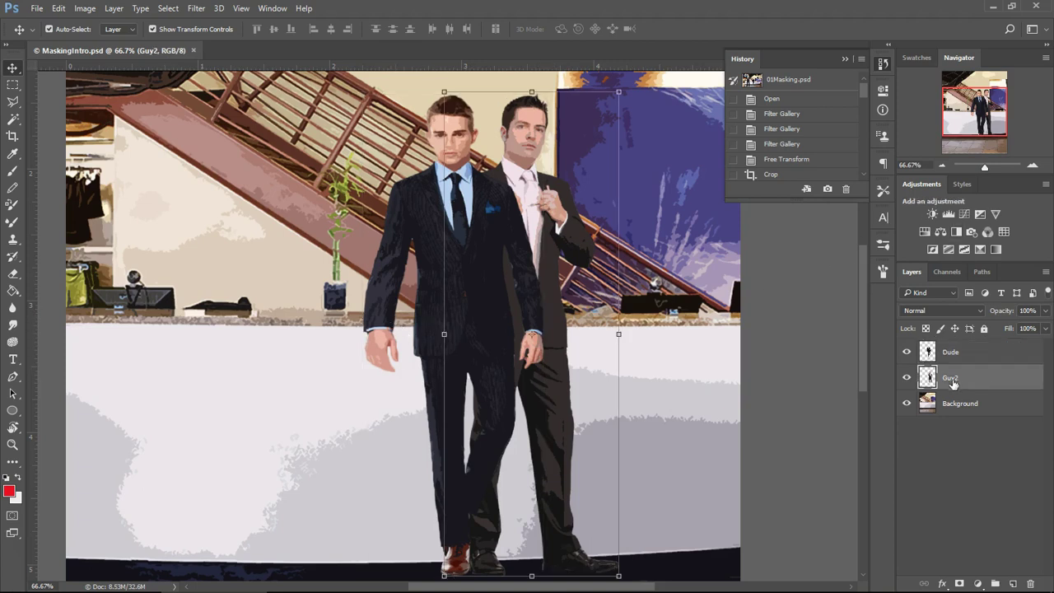
pyautogui.click(907, 353)
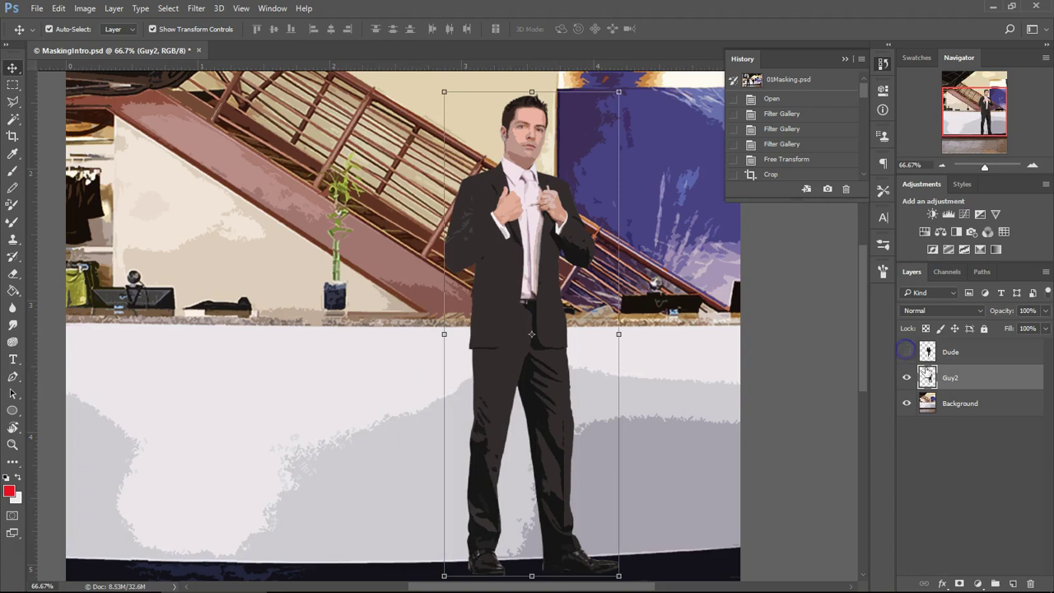
# - Outline Guy2's upper body with the Polygonal Lasso, running the lower edge straight along the back of the countertop
pyautogui.moveTo(692, 219); pyautogui.dragTo(666, 284)
pyautogui.click(1033, 166)
pyautogui.moveTo(810, 395); pyautogui.dragTo(774, 409)
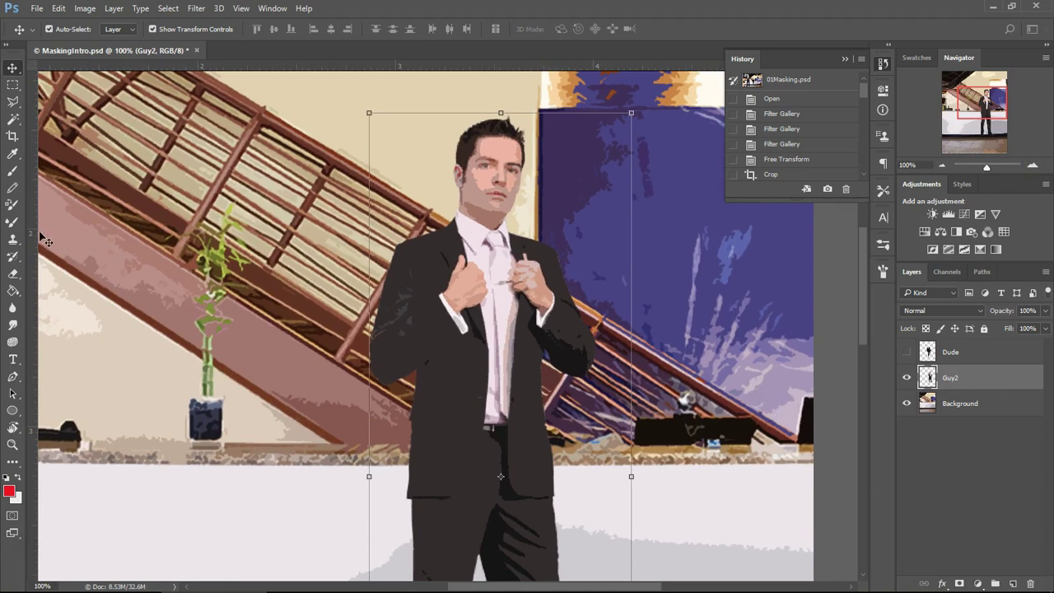
pyautogui.click(14, 104)
pyautogui.moveTo(14, 103); pyautogui.dragTo(66, 117)
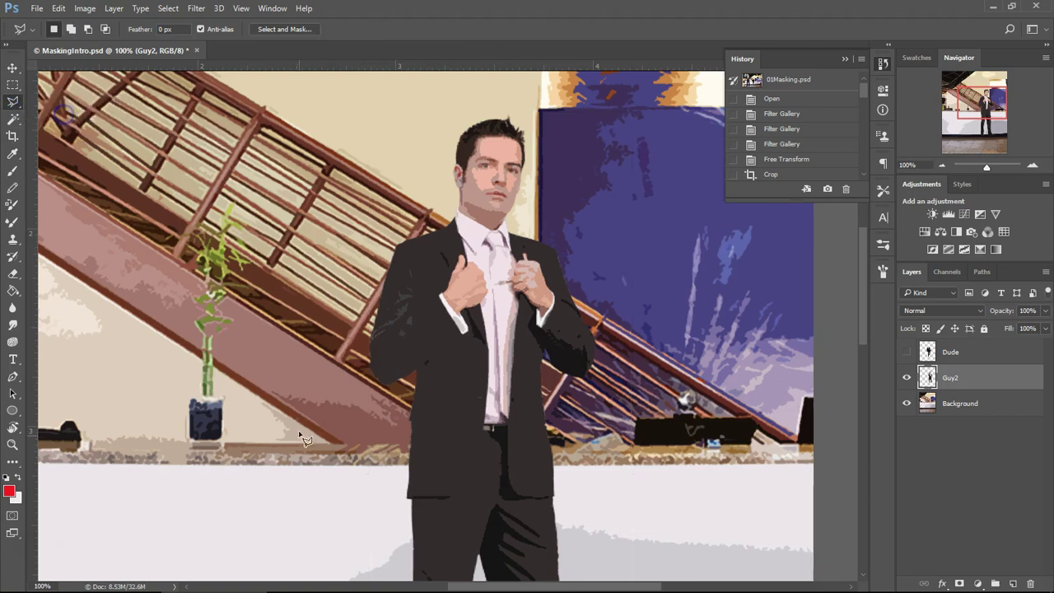
pyautogui.click(402, 446)
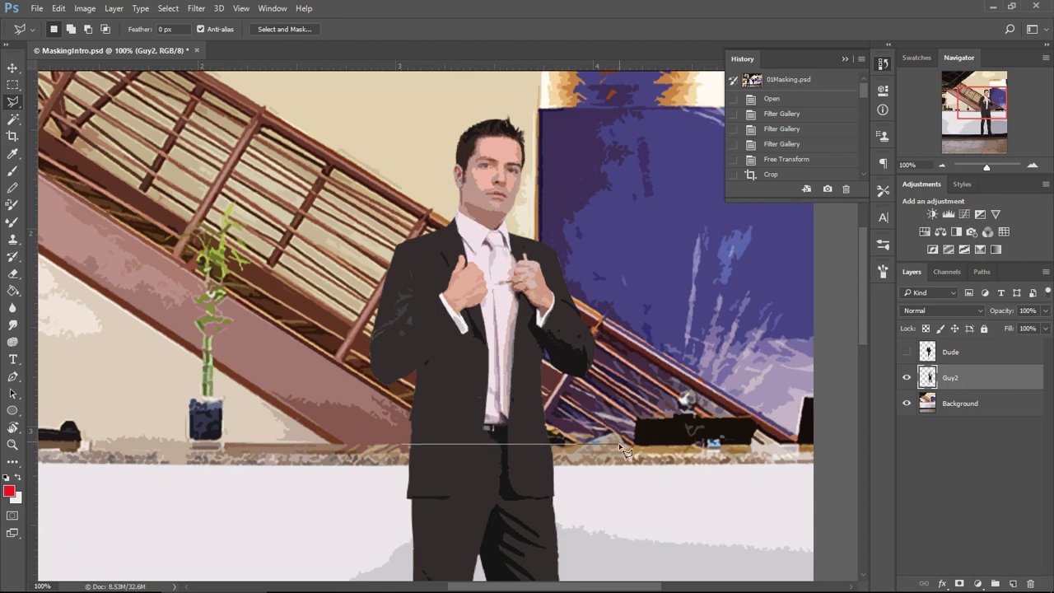
pyautogui.click(621, 445)
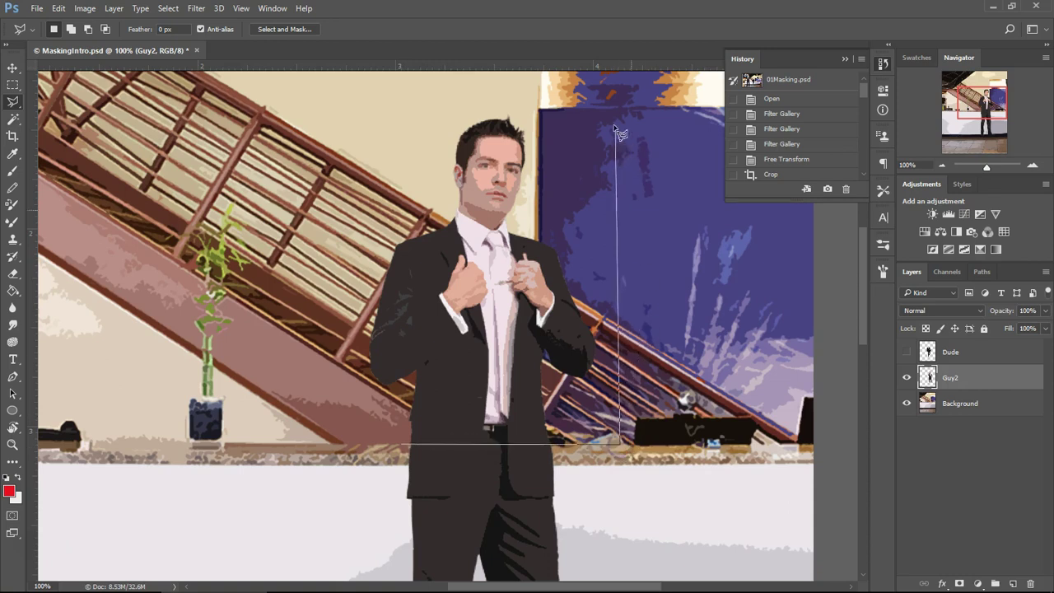
pyautogui.click(661, 146)
pyautogui.click(516, 93)
pyautogui.click(407, 109)
pyautogui.click(325, 175)
pyautogui.click(301, 317)
pyautogui.click(336, 376)
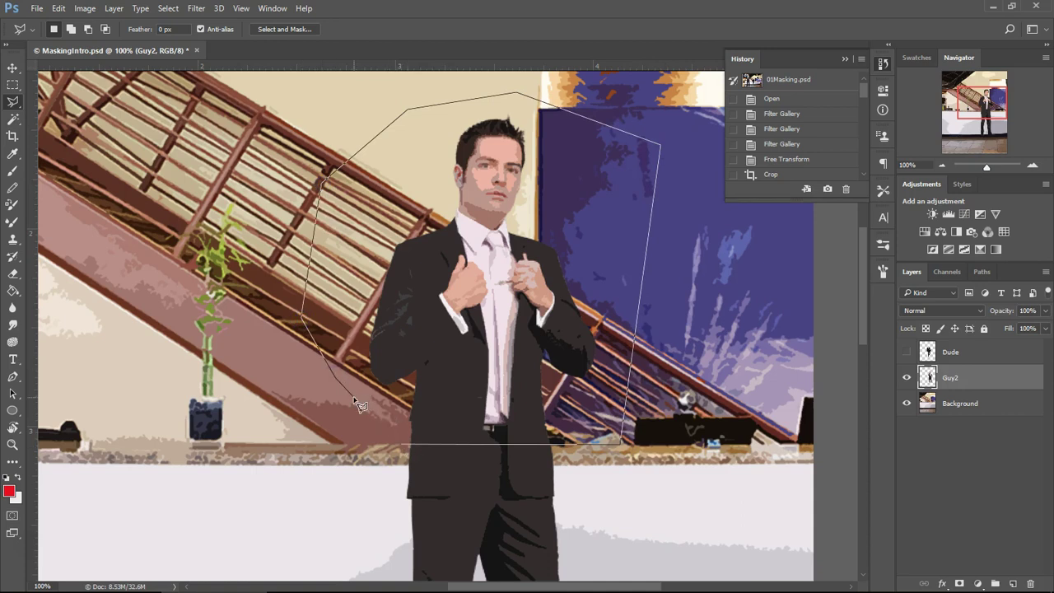
pyautogui.doubleClick(360, 404)
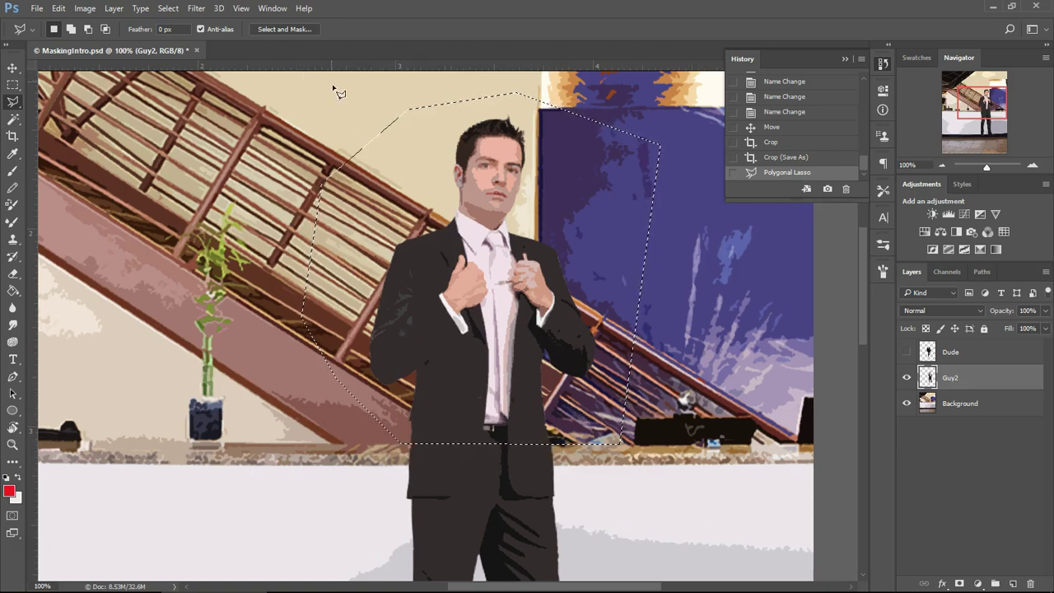
# - Open Select and Mask for the selection in Overlay view, enable Smart Radius and set Smooth to 36
pyautogui.click(284, 29)
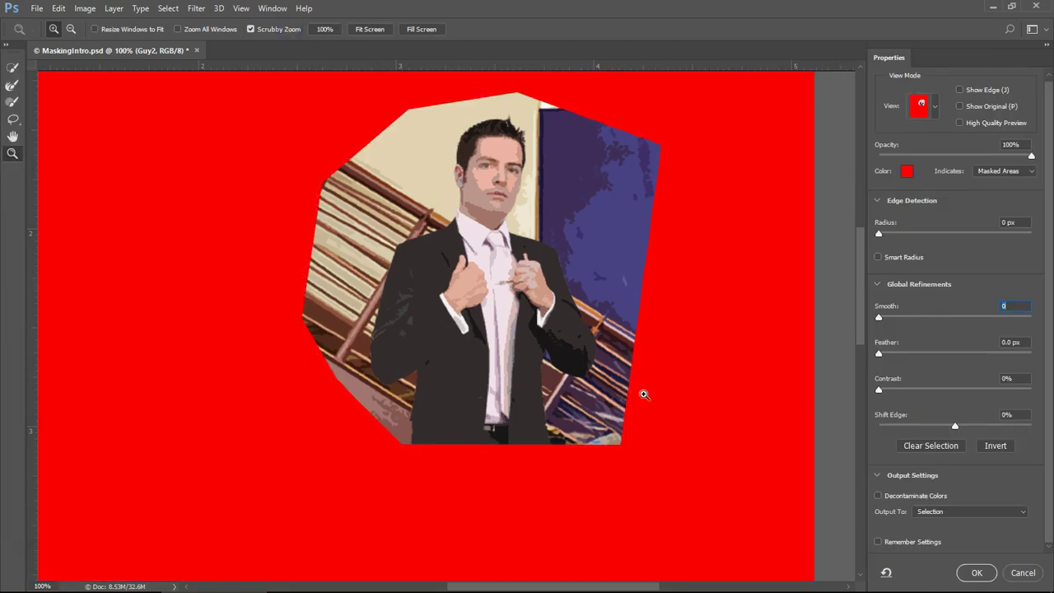
pyautogui.hotkey('ctrl', '+')
pyautogui.moveTo(696, 474); pyautogui.dragTo(622, 425)
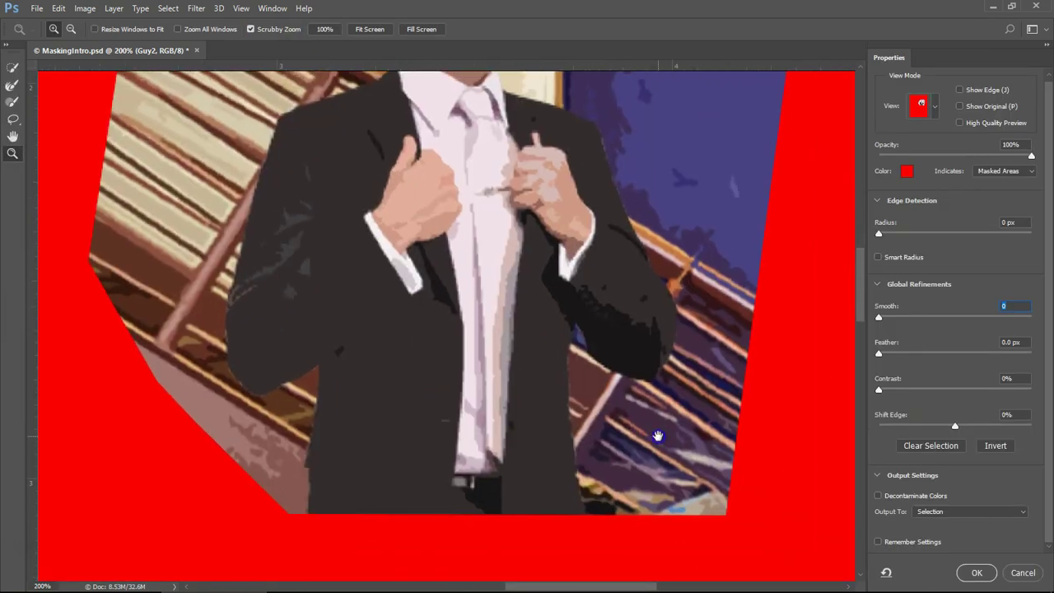
pyautogui.click(934, 105)
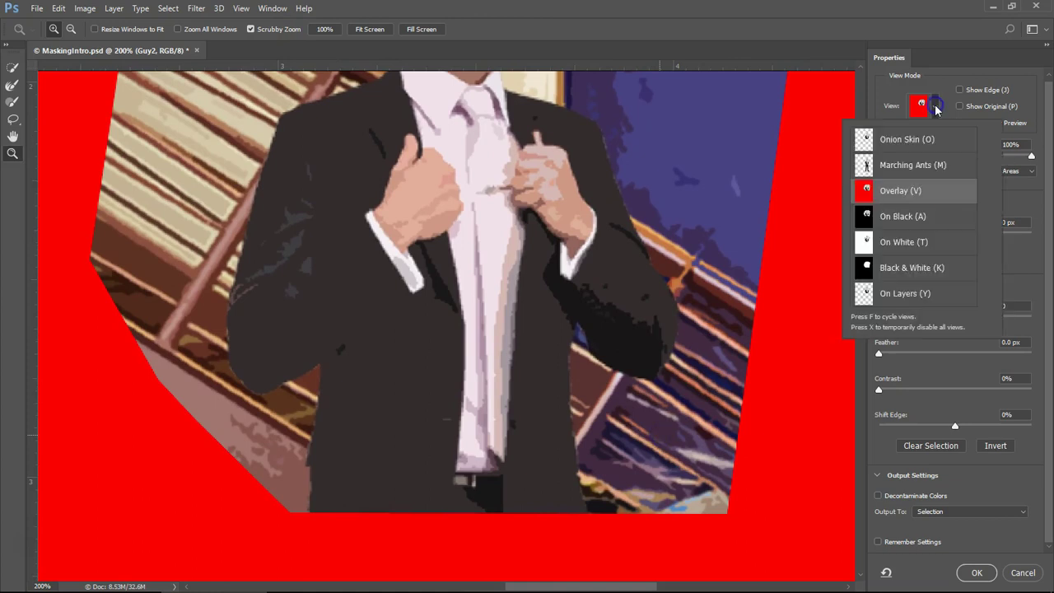
pyautogui.click(952, 190)
pyautogui.moveTo(1031, 155)
pyautogui.mouseDown()
pyautogui.moveTo(1004, 159)
pyautogui.moveTo(1031, 155)
pyautogui.mouseUp()
pyautogui.click(879, 258)
pyautogui.moveTo(879, 317); pyautogui.dragTo(934, 319)
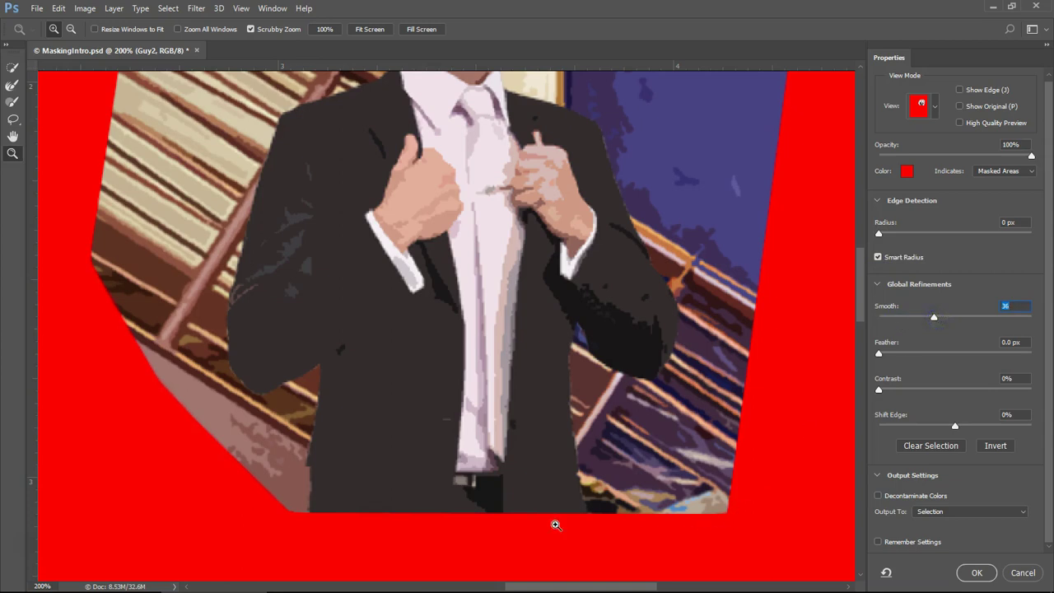
# - Output the refined selection to a New Layer with Layer Mask
pyautogui.click(932, 512)
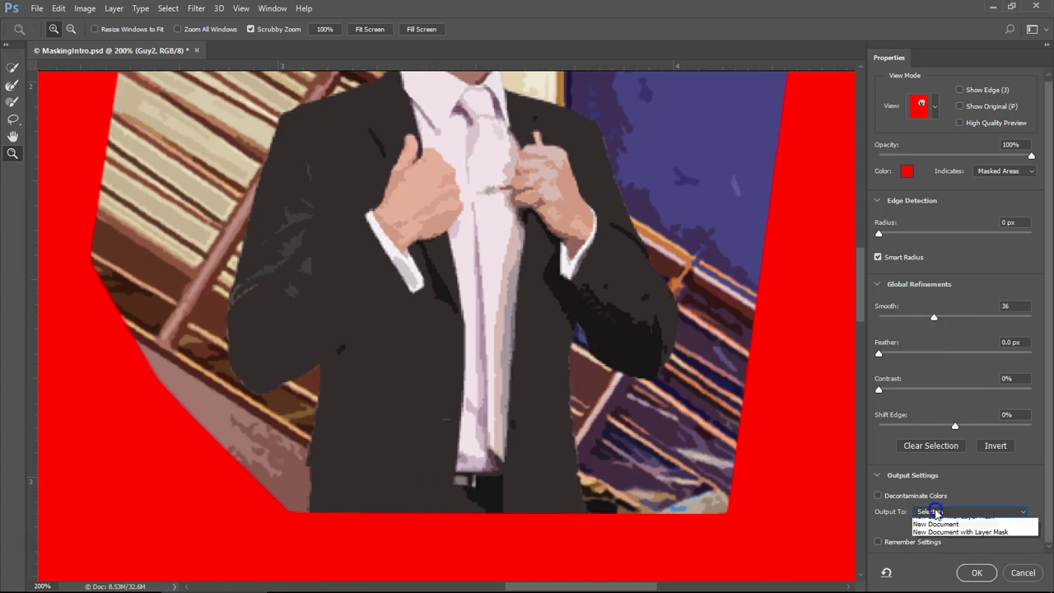
pyautogui.click(930, 547)
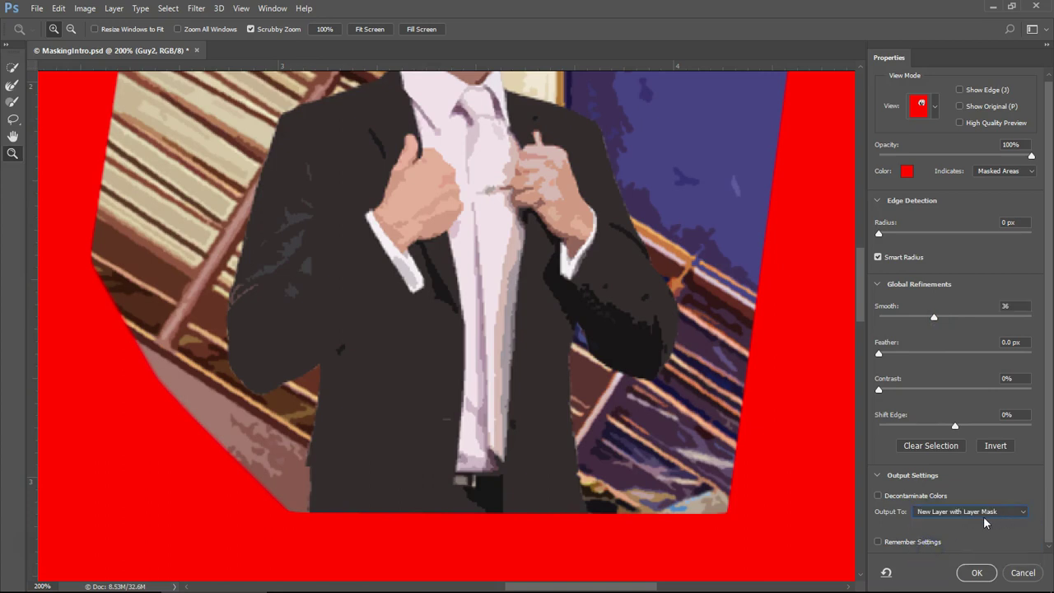
pyautogui.click(977, 574)
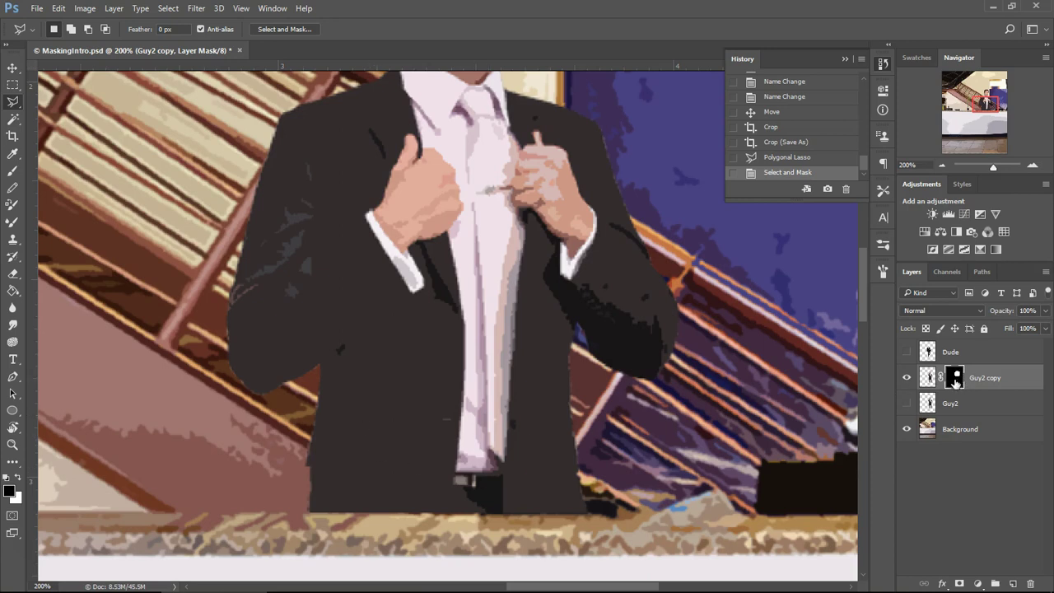
# - Delete the original unmasked Guy2 layer, then select the Dude layer and make it visible
pyautogui.click(960, 407)
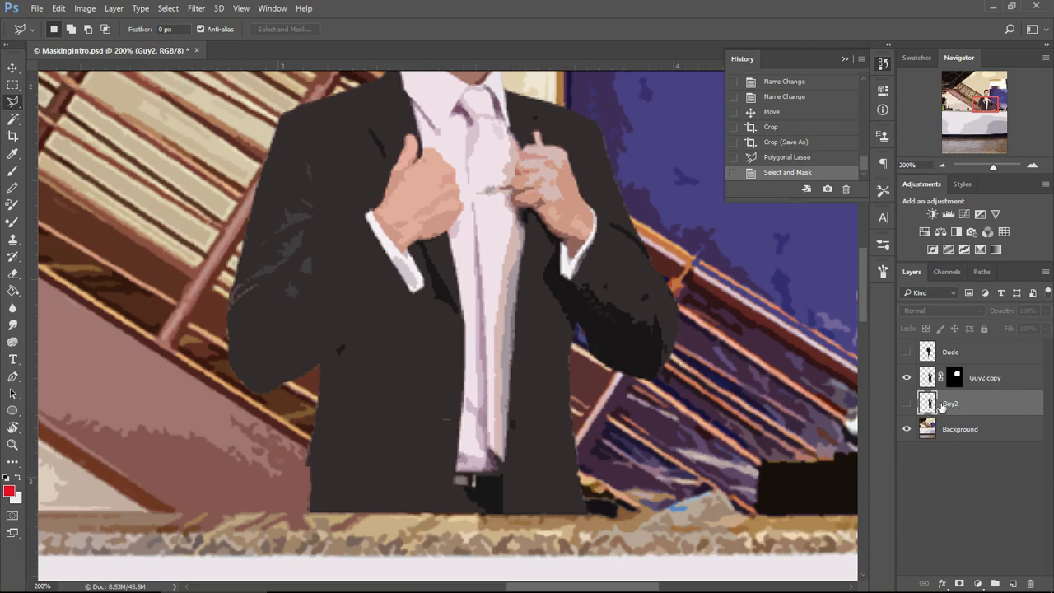
pyautogui.press('Delete')
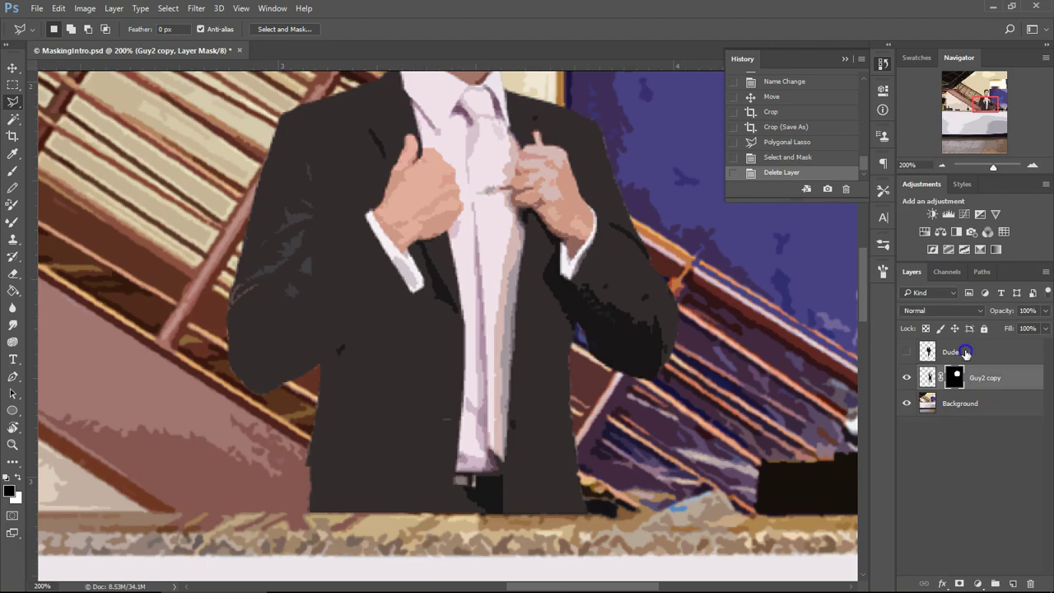
pyautogui.click(963, 353)
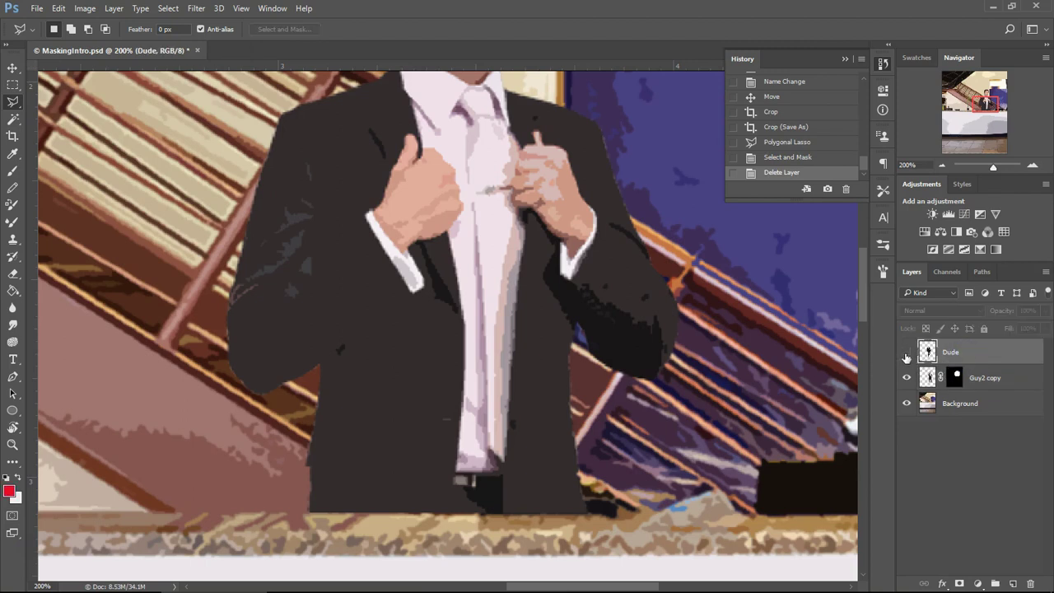
pyautogui.click(906, 352)
# - Outline Dude's upper body with the Polygonal Lasso, keeping the lower edge along the back of the countertop
pyautogui.moveTo(471, 447); pyautogui.dragTo(619, 438)
pyautogui.click(943, 166)
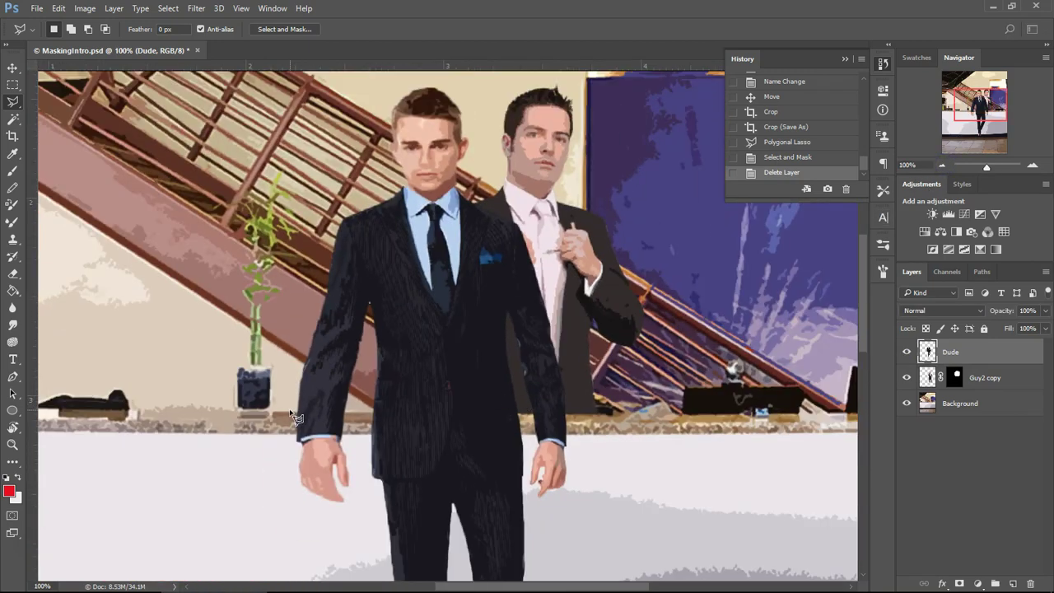
pyautogui.click(287, 410)
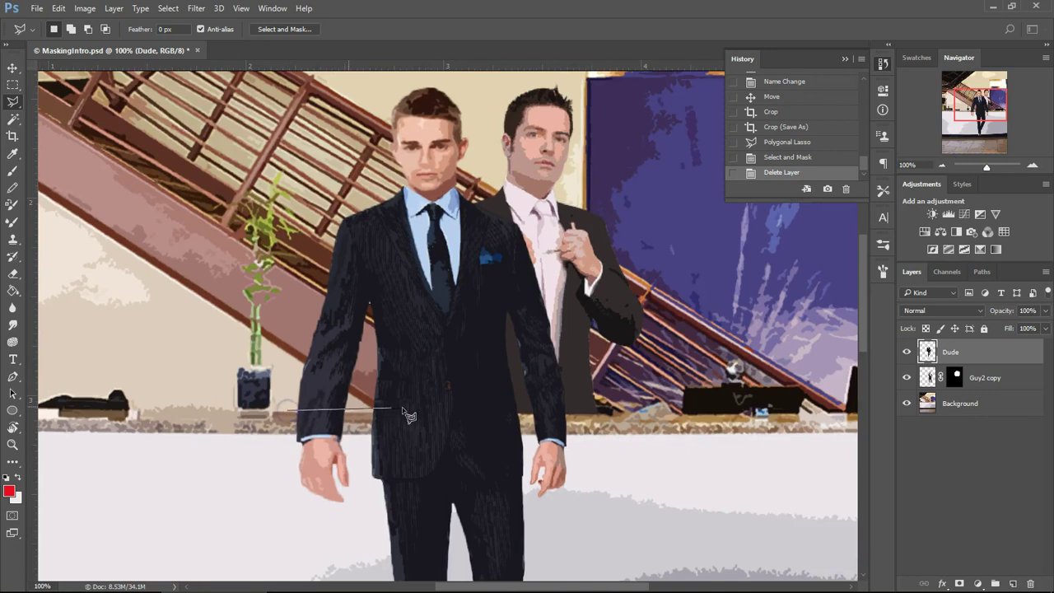
pyautogui.click(592, 413)
pyautogui.click(623, 112)
pyautogui.click(421, 76)
pyautogui.click(323, 103)
pyautogui.click(265, 153)
pyautogui.doubleClick(205, 283)
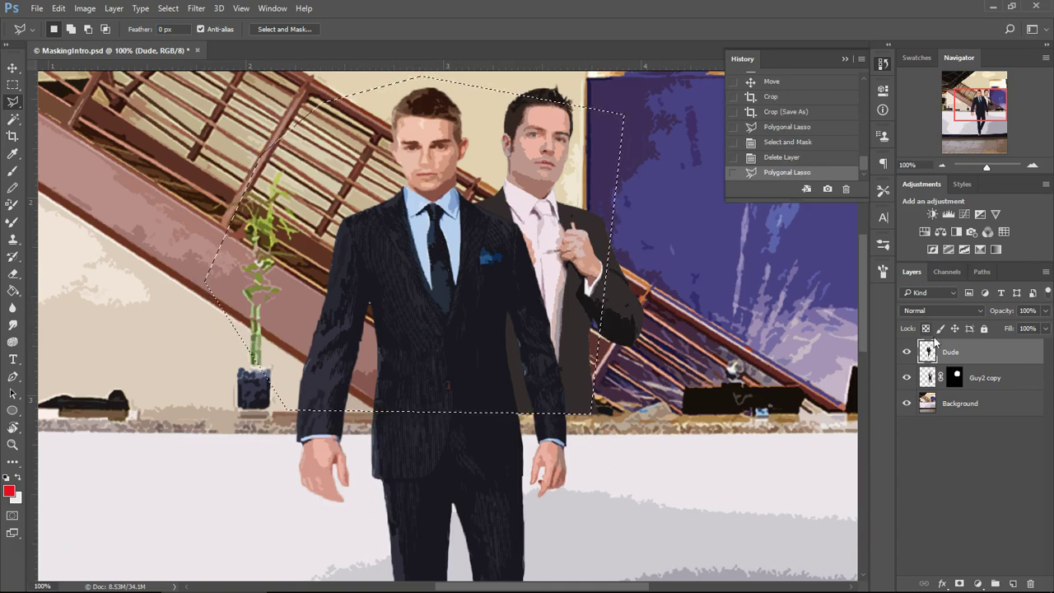
# - Open Select and Mask for the Dude selection, enable Smart Radius and set Smooth to 21
pyautogui.click(292, 29)
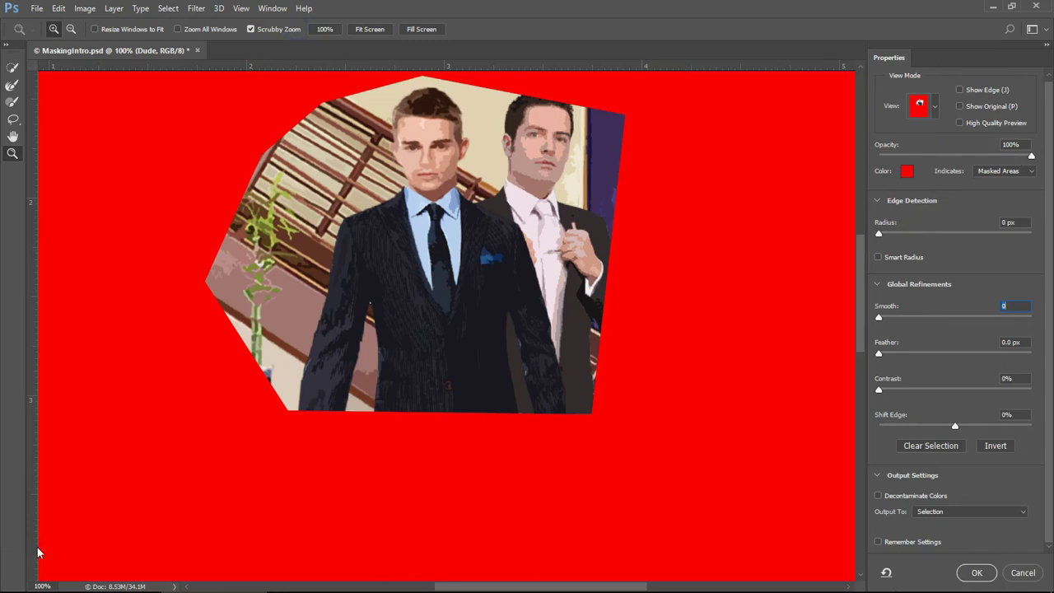
pyautogui.click(879, 258)
pyautogui.moveTo(878, 317); pyautogui.dragTo(910, 317)
pyautogui.click(537, 430)
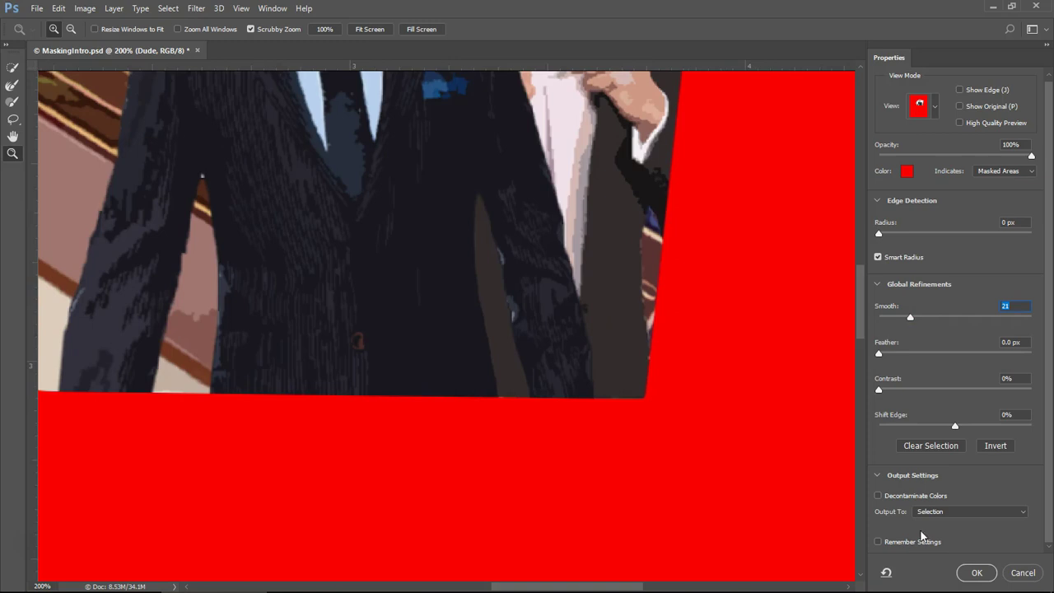
# - Output the refined Dude selection as a Layer Mask on its own layer
pyautogui.click(930, 512)
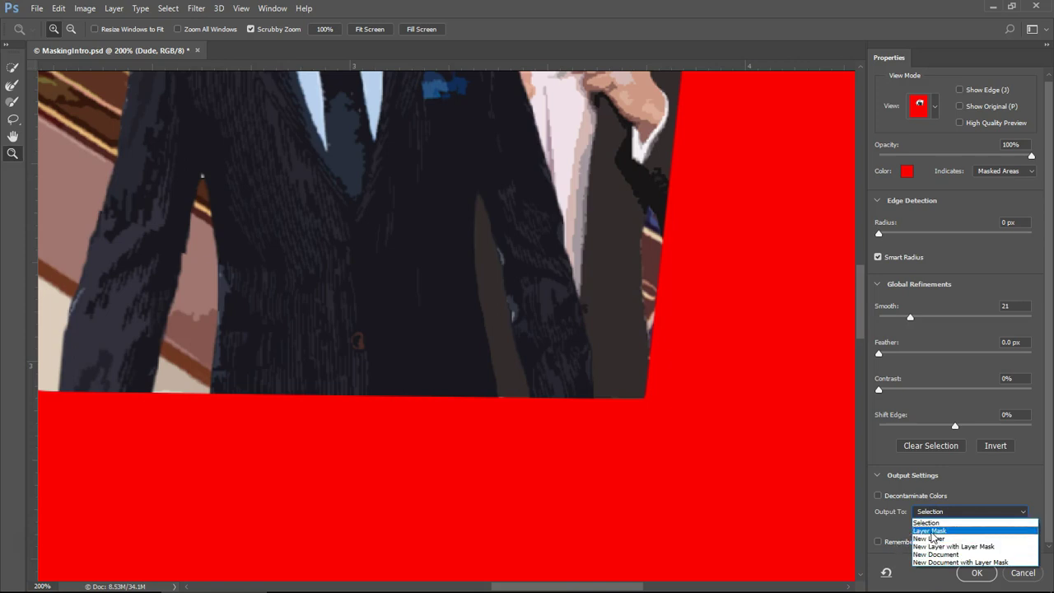
pyautogui.click(927, 530)
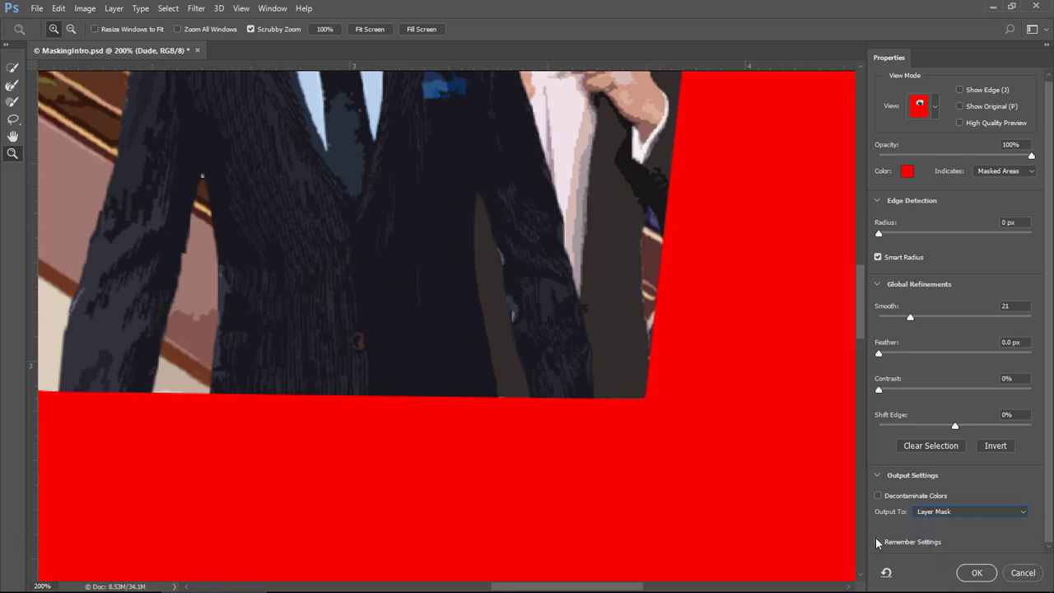
pyautogui.click(973, 573)
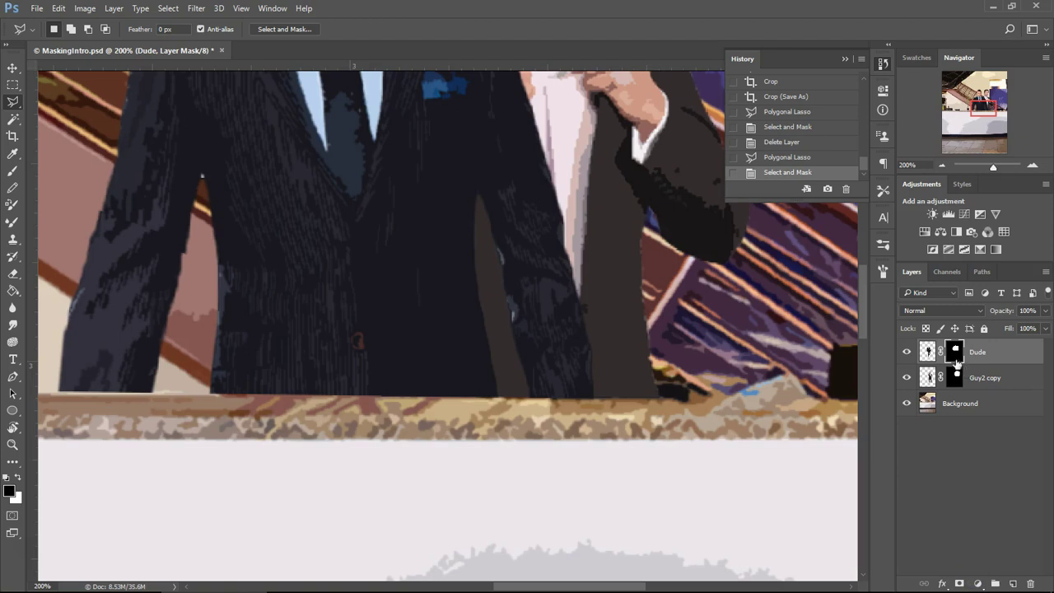
# - Target the Dude layer's mask for editing and switch to the Brush tool
pyautogui.hotkey('ctrl', '-')
pyautogui.hotkey('ctrl', '-')
pyautogui.hotkey('ctrl', '-')
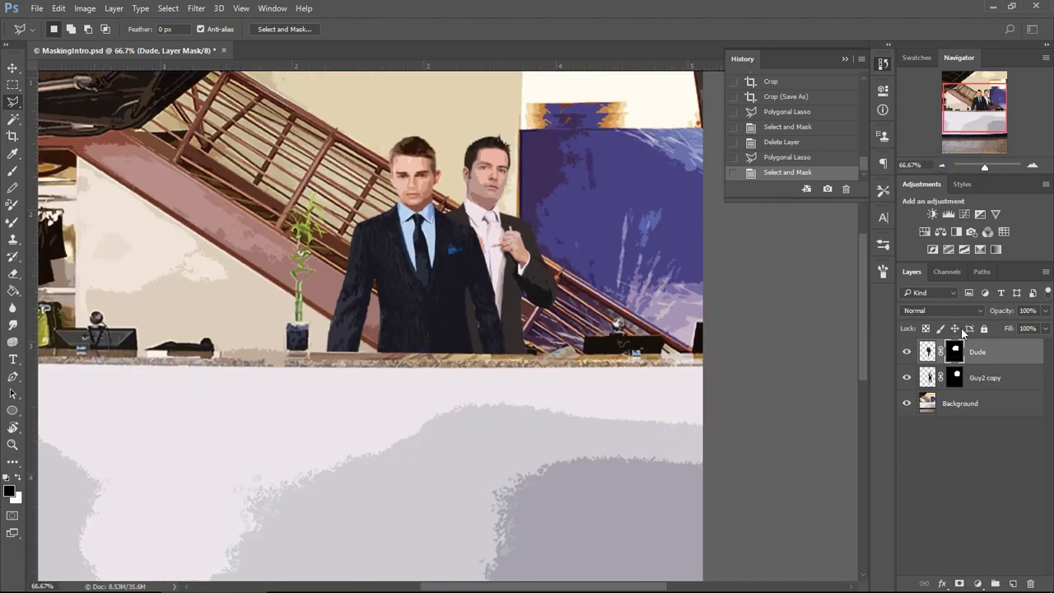
pyautogui.click(1032, 165)
pyautogui.click(1032, 166)
pyautogui.moveTo(420, 346); pyautogui.dragTo(532, 381)
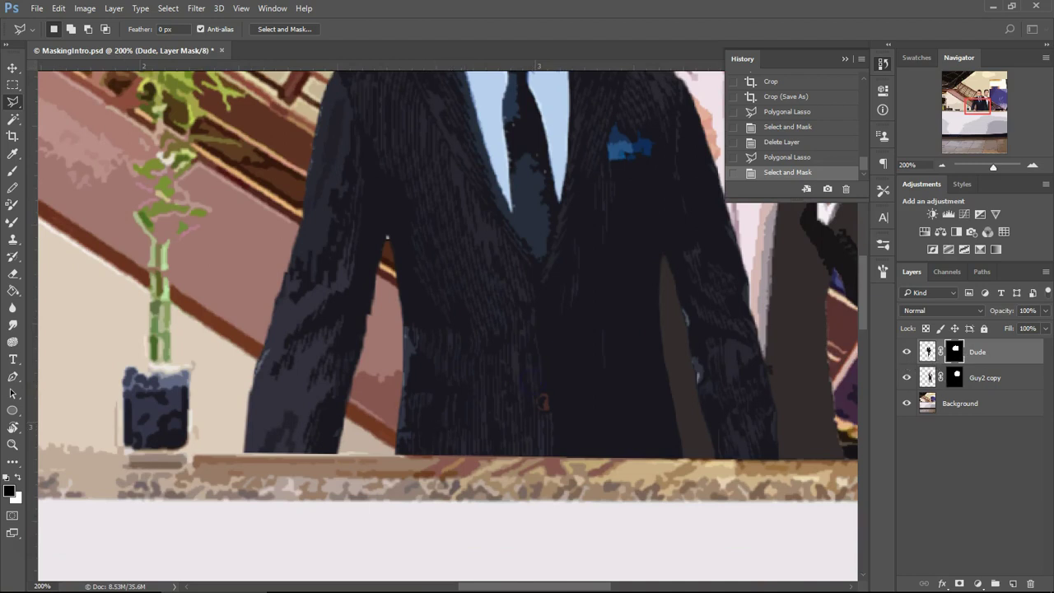
pyautogui.moveTo(392, 464); pyautogui.dragTo(483, 369)
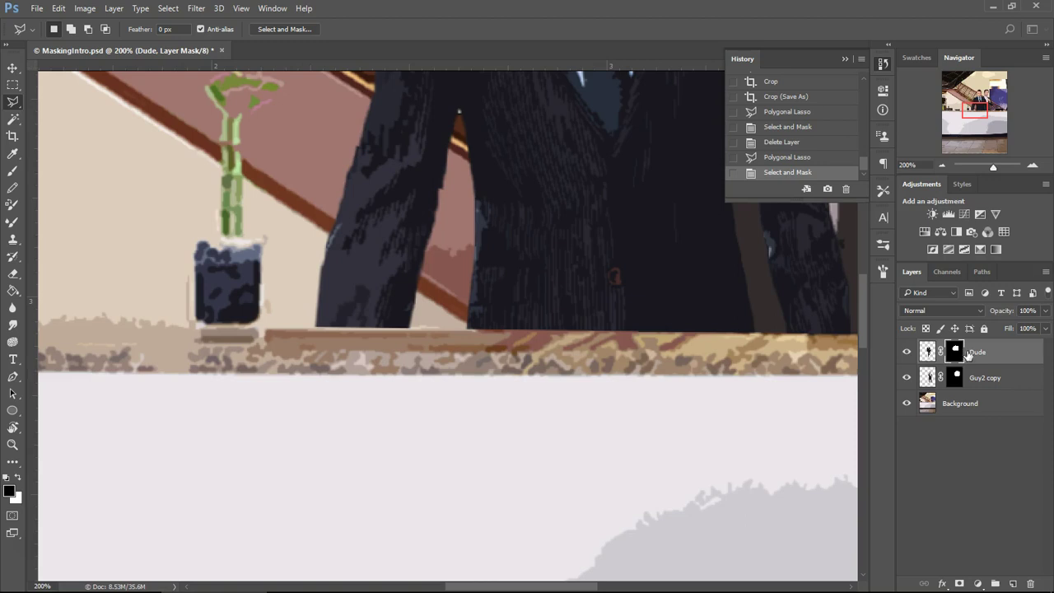
pyautogui.click(926, 350)
pyautogui.click(954, 351)
pyautogui.click(931, 352)
pyautogui.click(955, 352)
pyautogui.click(12, 256)
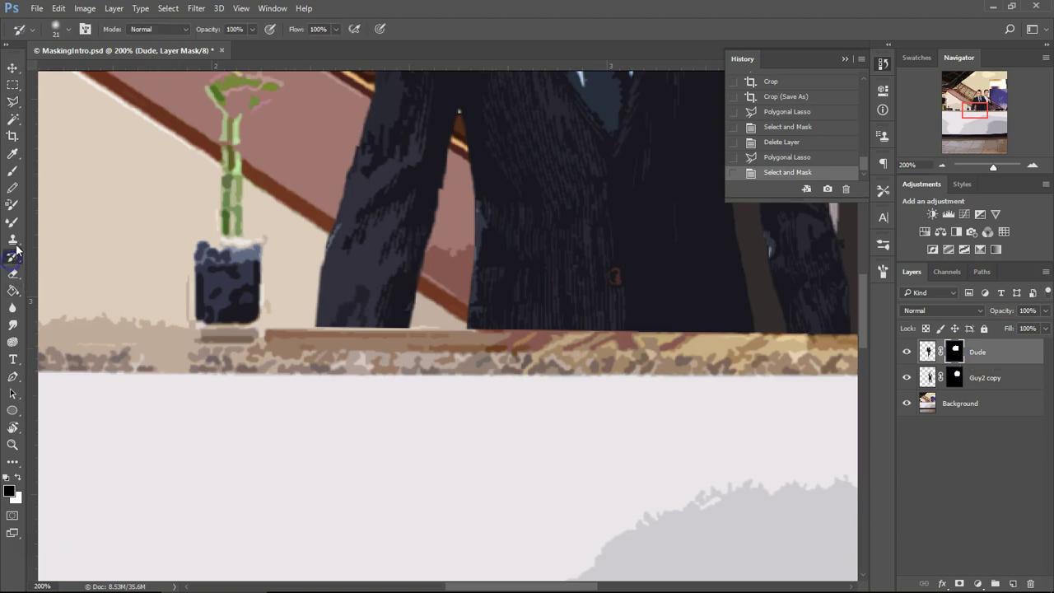
pyautogui.click(12, 171)
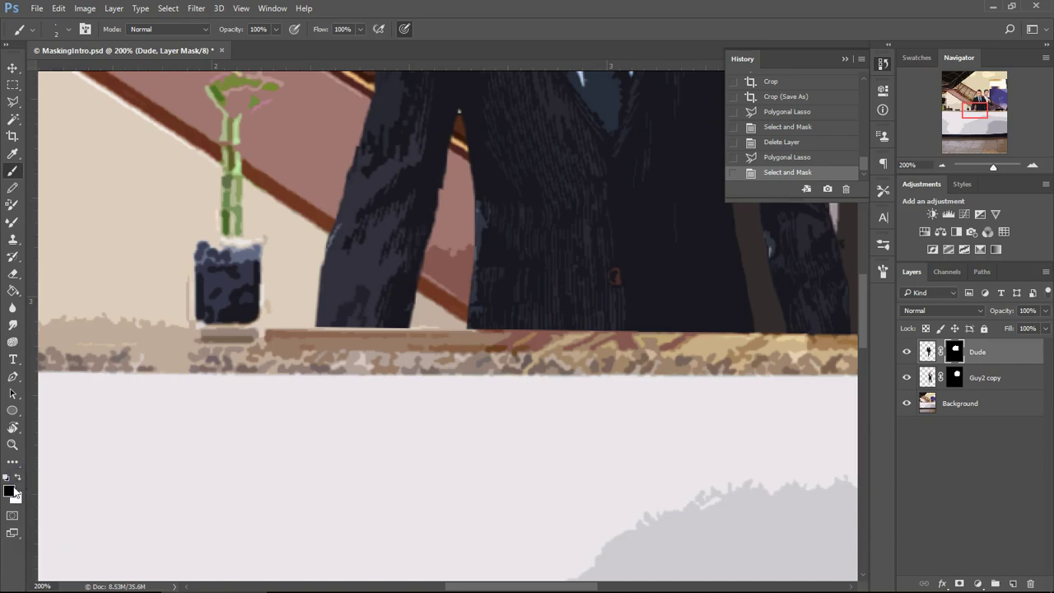
# - Paint white on the Dude mask with a size 25 brush to reveal the forearm and hand in front of the counter
pyautogui.press('x')
pyautogui.press('x')
pyautogui.press('x')
pyautogui.press('x')
pyautogui.press('x')
pyautogui.press('x')
pyautogui.press('x')
pyautogui.press('x')
pyautogui.press('x')
pyautogui.press(']')
pyautogui.press(']')
pyautogui.press(']')
pyautogui.press(']')
pyautogui.press(']')
pyautogui.moveTo(341, 313)
pyautogui.mouseDown()
pyautogui.moveTo(319, 328)
pyautogui.moveTo(385, 337)
pyautogui.moveTo(397, 354)
pyautogui.moveTo(394, 337)
pyautogui.moveTo(382, 397)
pyautogui.moveTo(359, 432)
pyautogui.moveTo(373, 350)
pyautogui.moveTo(307, 454)
pyautogui.moveTo(333, 513)
pyautogui.moveTo(383, 448)
pyautogui.moveTo(381, 415)
pyautogui.moveTo(383, 462)
pyautogui.moveTo(421, 438)
pyautogui.moveTo(411, 485)
pyautogui.moveTo(422, 480)
pyautogui.moveTo(388, 521)
pyautogui.moveTo(367, 518)
pyautogui.moveTo(386, 408)
pyautogui.moveTo(308, 401)
pyautogui.moveTo(400, 526)
pyautogui.moveTo(427, 497)
pyautogui.moveTo(394, 453)
pyautogui.moveTo(374, 373)
pyautogui.moveTo(336, 412)
pyautogui.mouseUp()
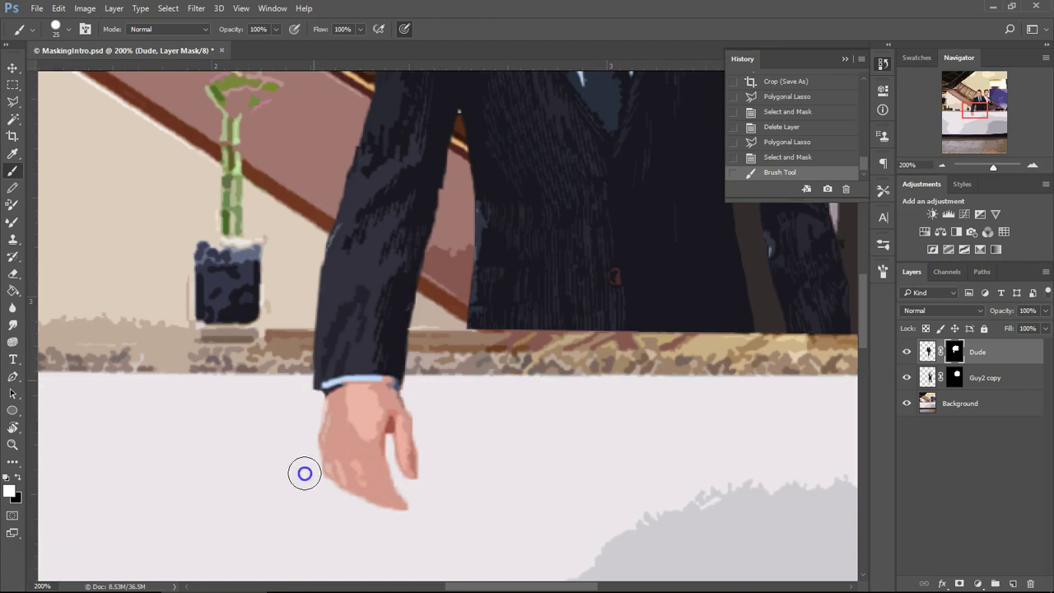
pyautogui.moveTo(368, 447)
pyautogui.mouseDown()
pyautogui.moveTo(304, 400)
pyautogui.moveTo(422, 518)
pyautogui.mouseUp()
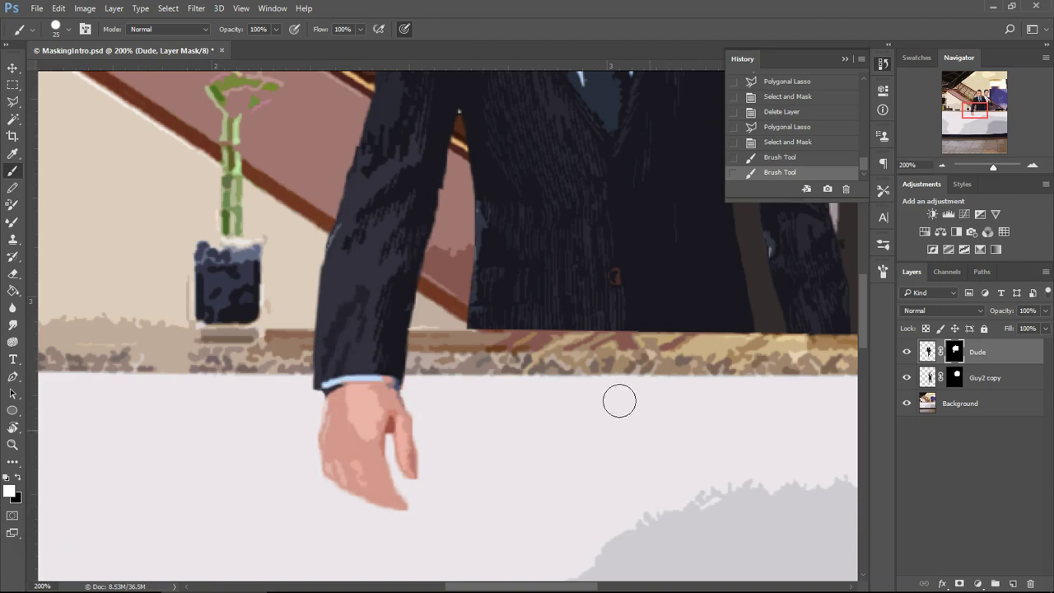
pyautogui.click(943, 165)
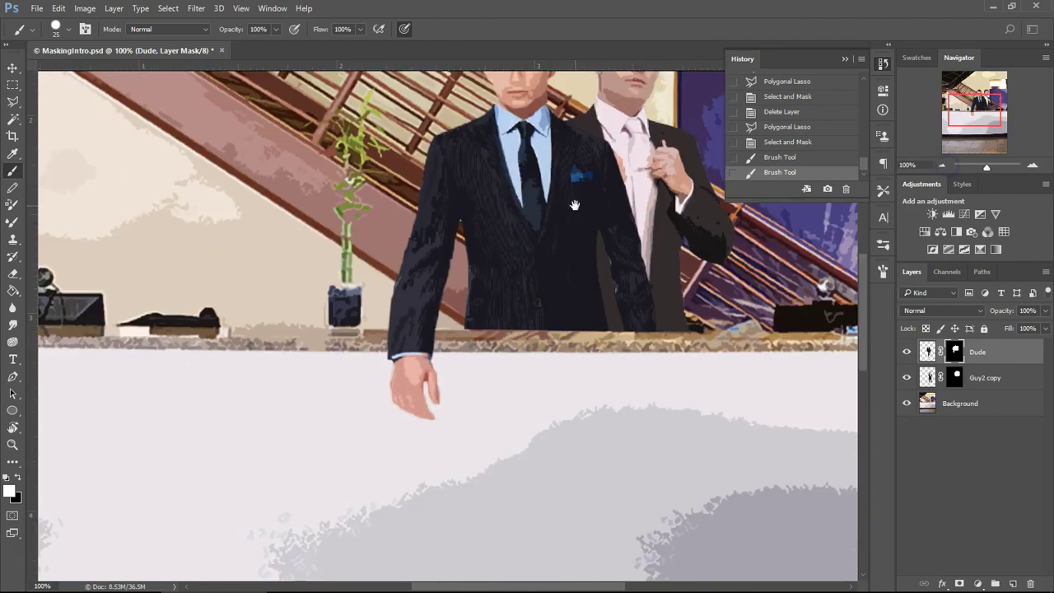
pyautogui.click(1032, 165)
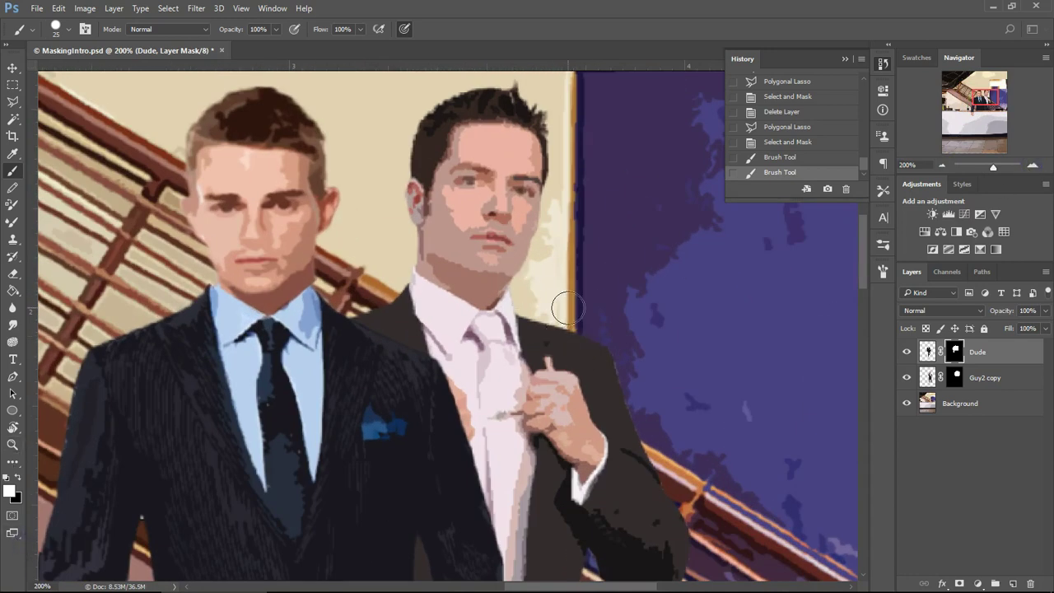
pyautogui.hotkey('ctrl', '2')
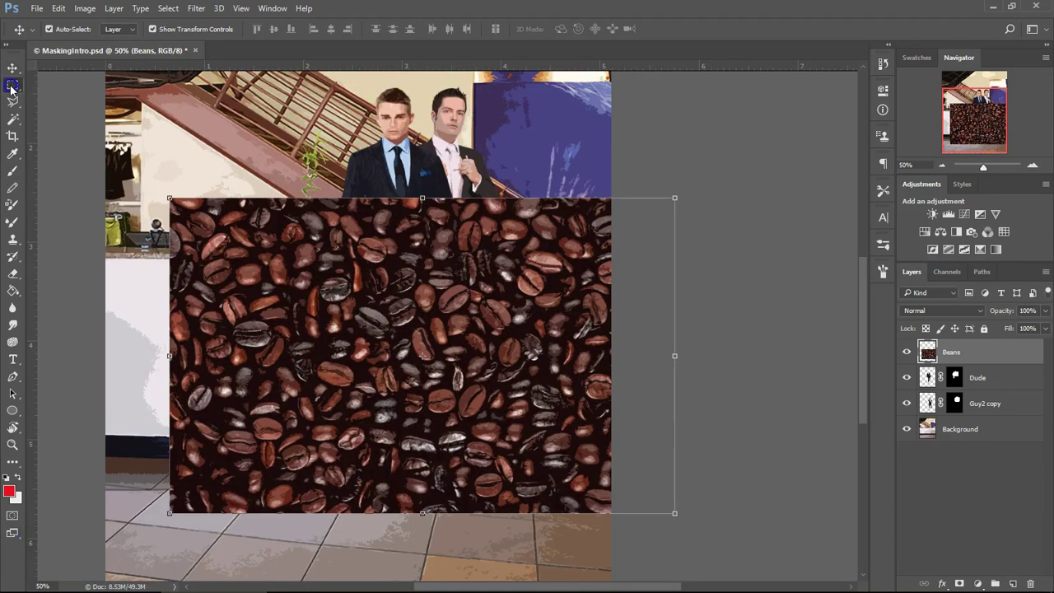
# - Draw a near-circular elliptical selection over the coffee beans, reposition it on the counter front, and add it as the Beans layer's mask
pyautogui.click(12, 85)
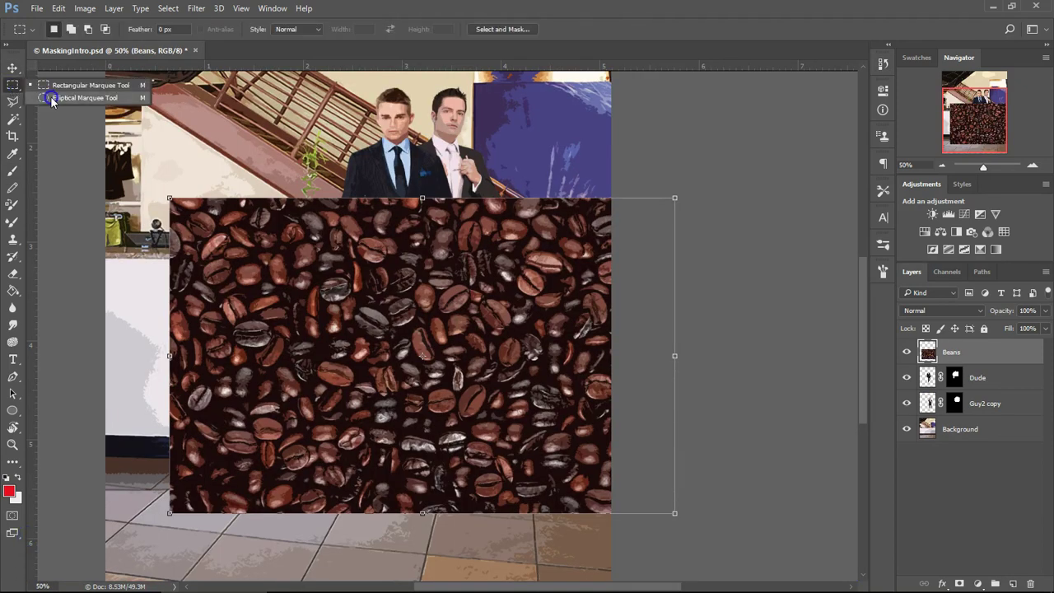
pyautogui.click(51, 98)
pyautogui.moveTo(398, 298); pyautogui.dragTo(571, 461)
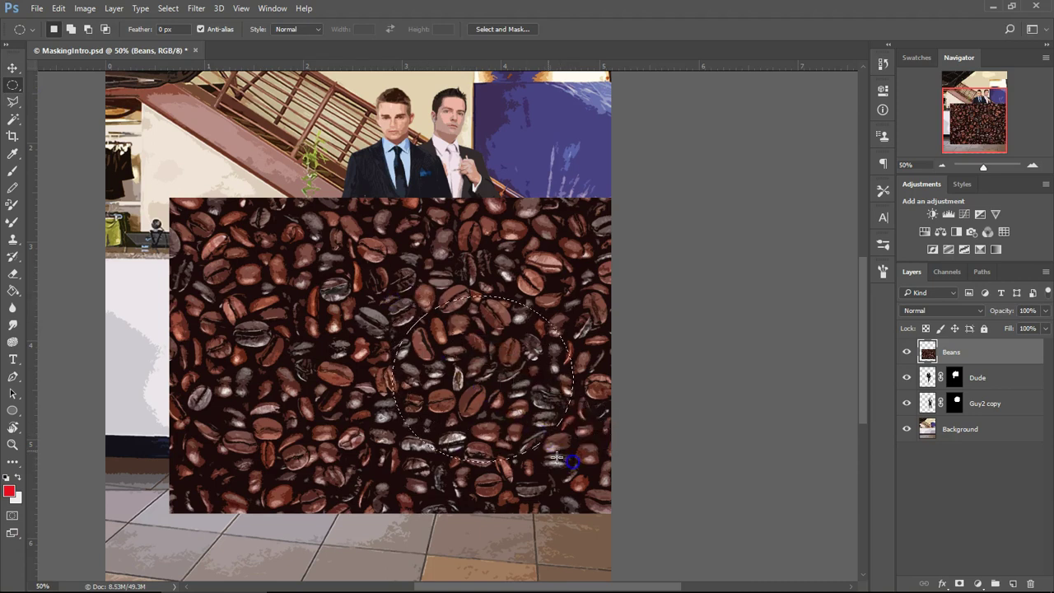
pyautogui.moveTo(437, 411); pyautogui.dragTo(394, 400)
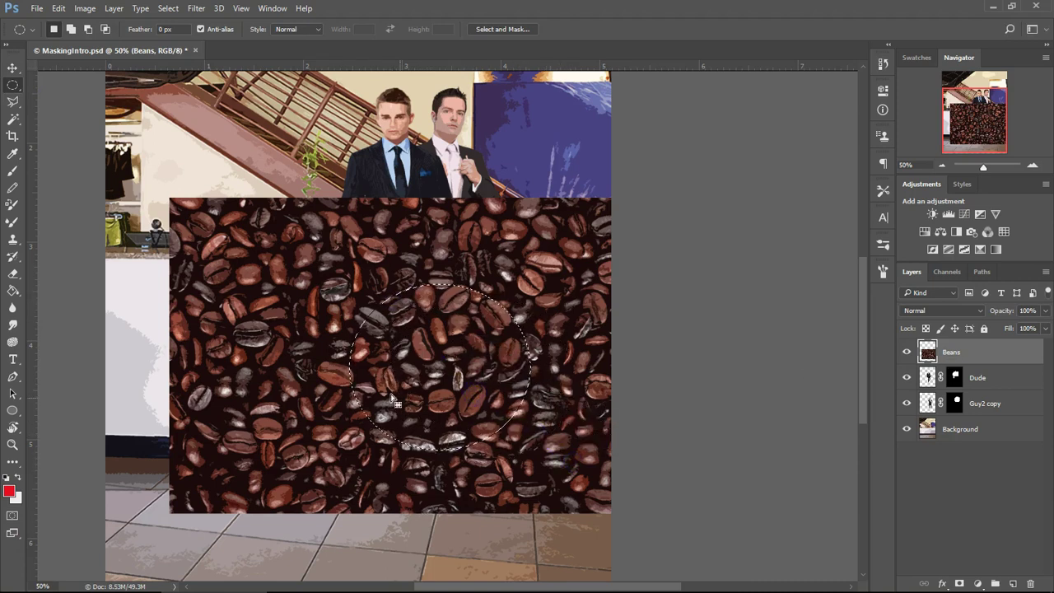
pyautogui.moveTo(509, 395); pyautogui.dragTo(502, 387)
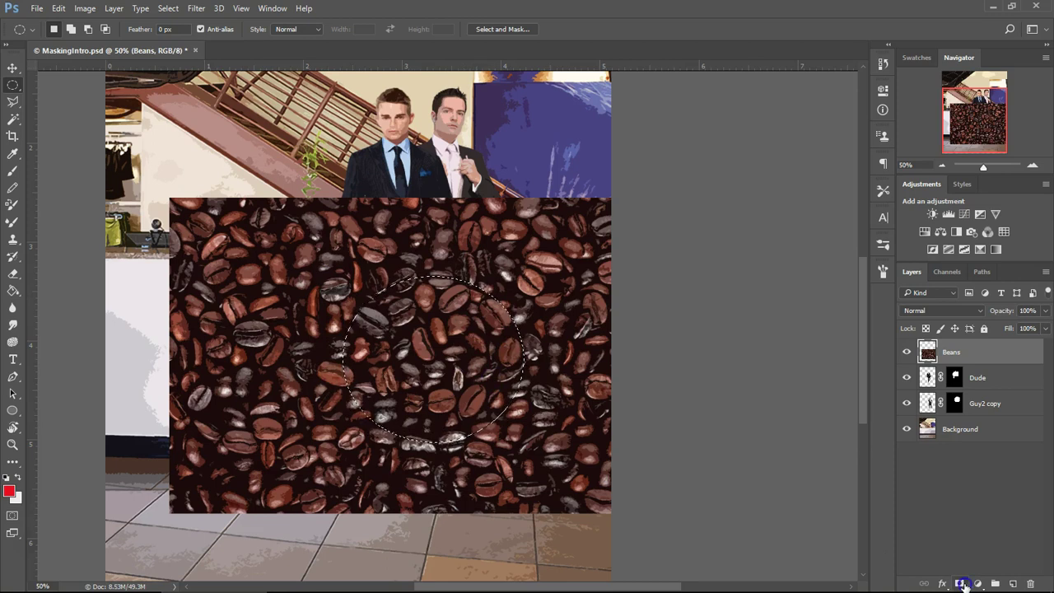
pyautogui.click(962, 584)
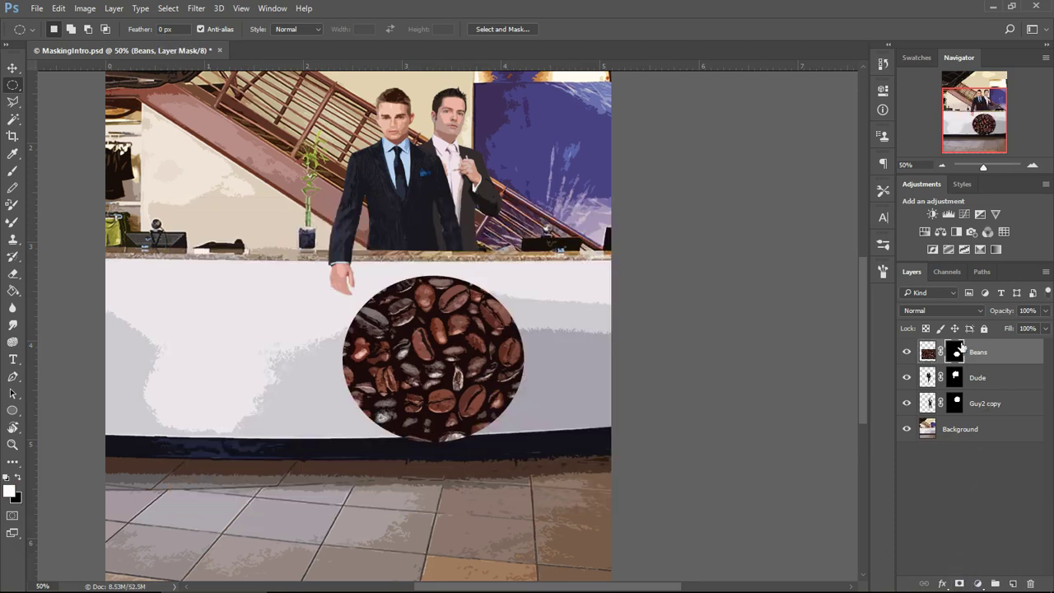
# - Move the masked circle of beans upward on the front of the counter
pyautogui.click(1031, 165)
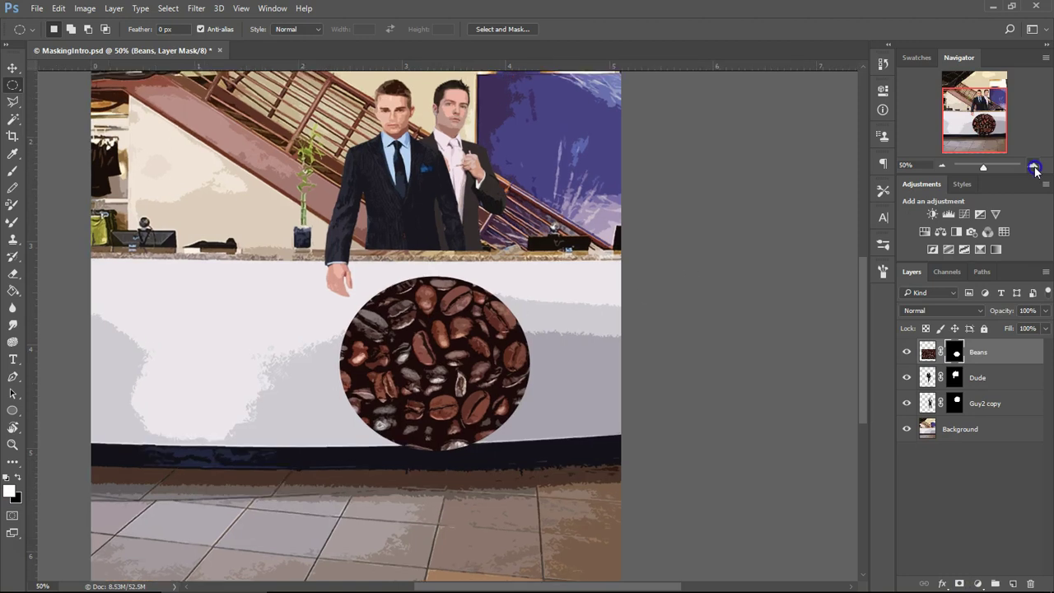
pyautogui.press('v')
pyautogui.moveTo(471, 430)
pyautogui.mouseDown()
pyautogui.moveTo(494, 347)
pyautogui.moveTo(471, 431)
pyautogui.mouseUp()
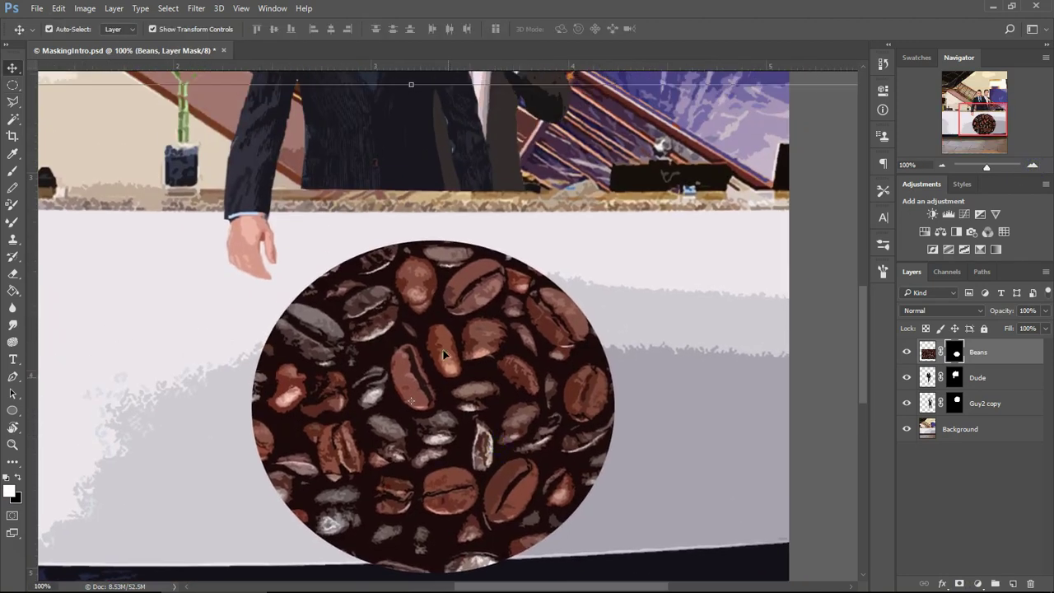
pyautogui.moveTo(504, 494); pyautogui.dragTo(520, 477)
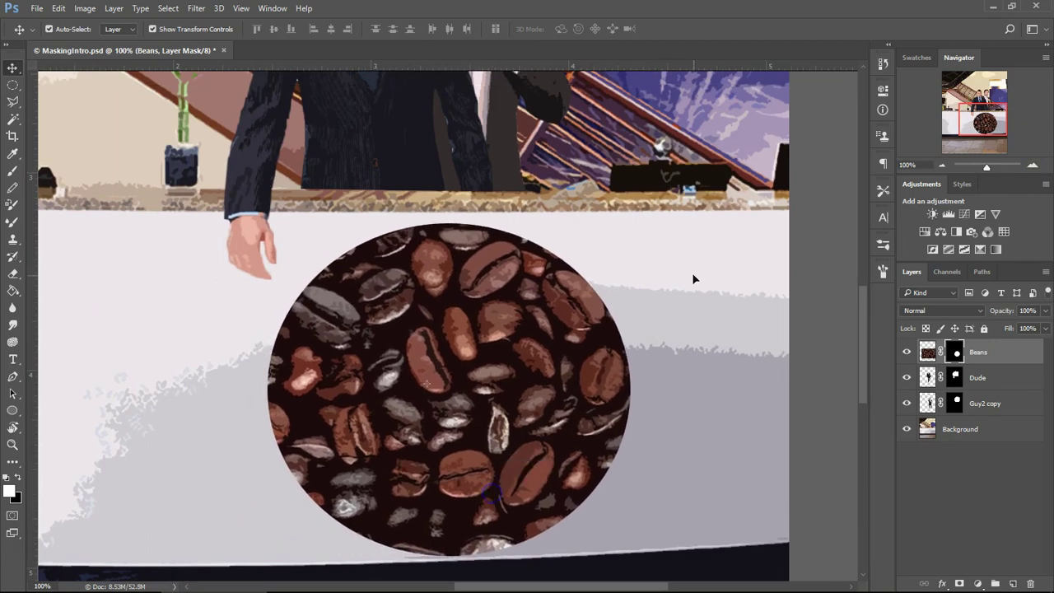
pyautogui.click(941, 165)
pyautogui.click(941, 164)
pyautogui.click(941, 165)
pyautogui.moveTo(497, 381); pyautogui.dragTo(467, 395)
# - Scale the masked Beans layer down to about 69.6% and position it on the counter front, below the two men
pyautogui.click(928, 352)
pyautogui.click(953, 352)
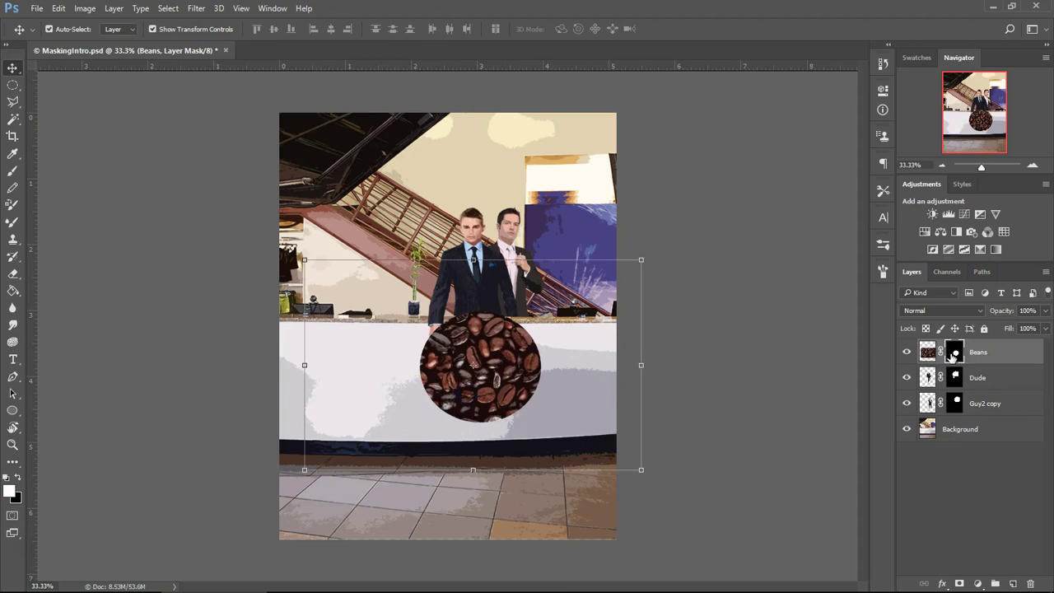
pyautogui.moveTo(467, 395)
pyautogui.mouseDown()
pyautogui.moveTo(500, 368)
pyautogui.moveTo(476, 408)
pyautogui.moveTo(486, 406)
pyautogui.mouseUp()
pyautogui.moveTo(659, 273); pyautogui.dragTo(585, 322)
pyautogui.moveTo(473, 424); pyautogui.dragTo(510, 396)
pyautogui.moveTo(625, 298); pyautogui.dragTo(596, 317)
pyautogui.moveTo(488, 412); pyautogui.dragTo(500, 402)
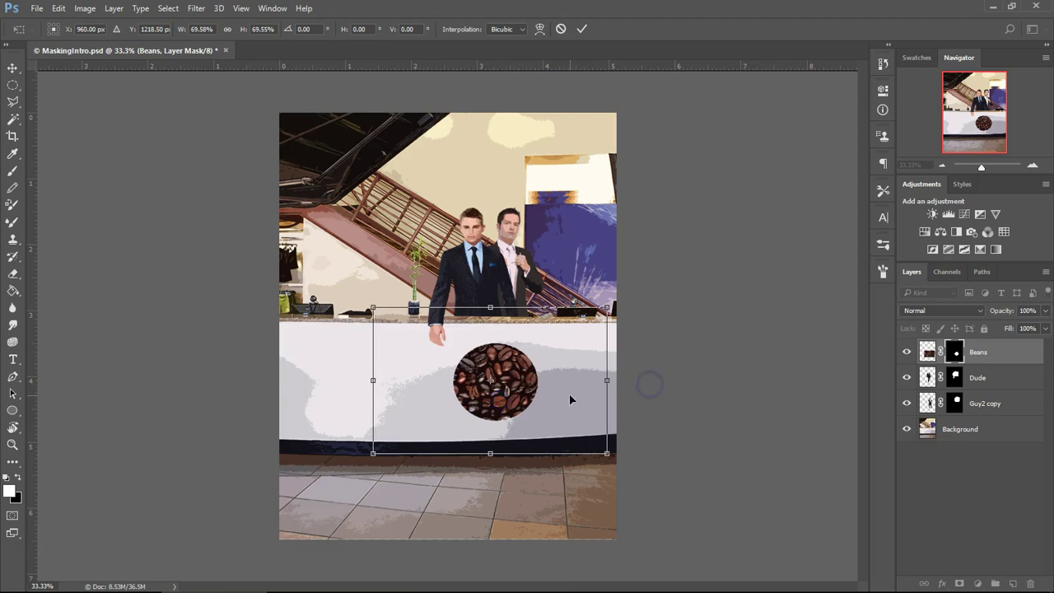
pyautogui.press('Return')
pyautogui.click(682, 401)
pyautogui.click(952, 351)
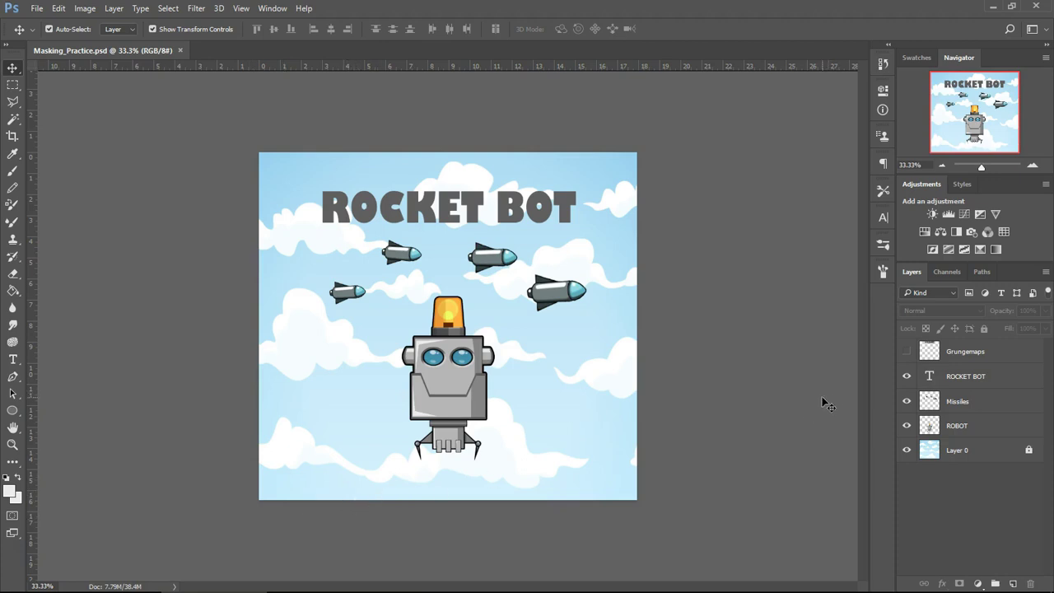
# - In Masking_Practice.psd, select the blue area of the robot's right-hand eye on the ROBOT layer using the Magic Wand at tolerance 32
pyautogui.click(965, 427)
pyautogui.click(1031, 166)
pyautogui.click(1031, 166)
pyautogui.click(1031, 166)
pyautogui.click(1031, 166)
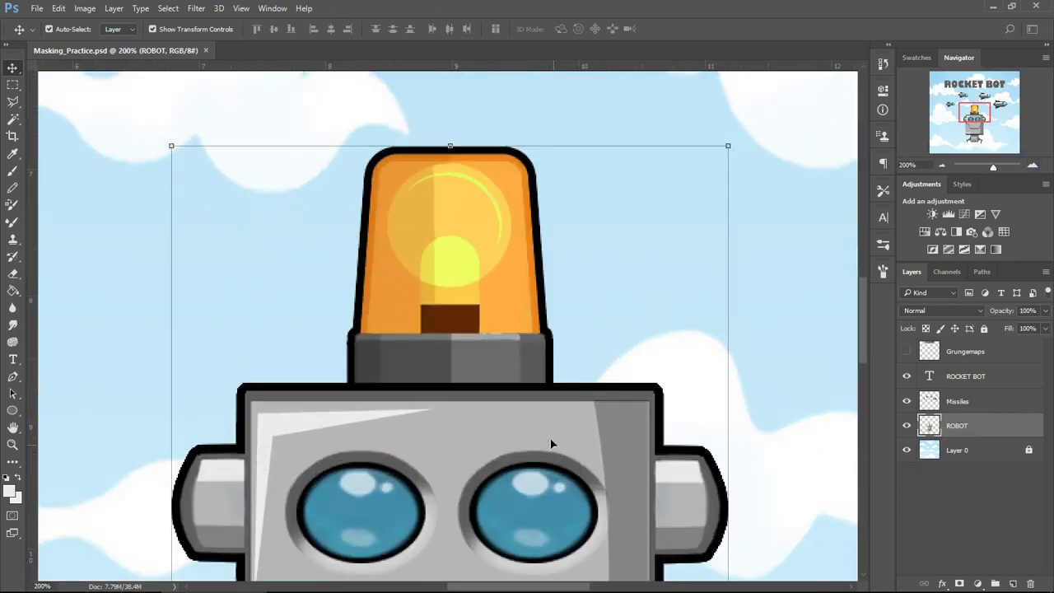
pyautogui.moveTo(658, 534); pyautogui.dragTo(635, 381)
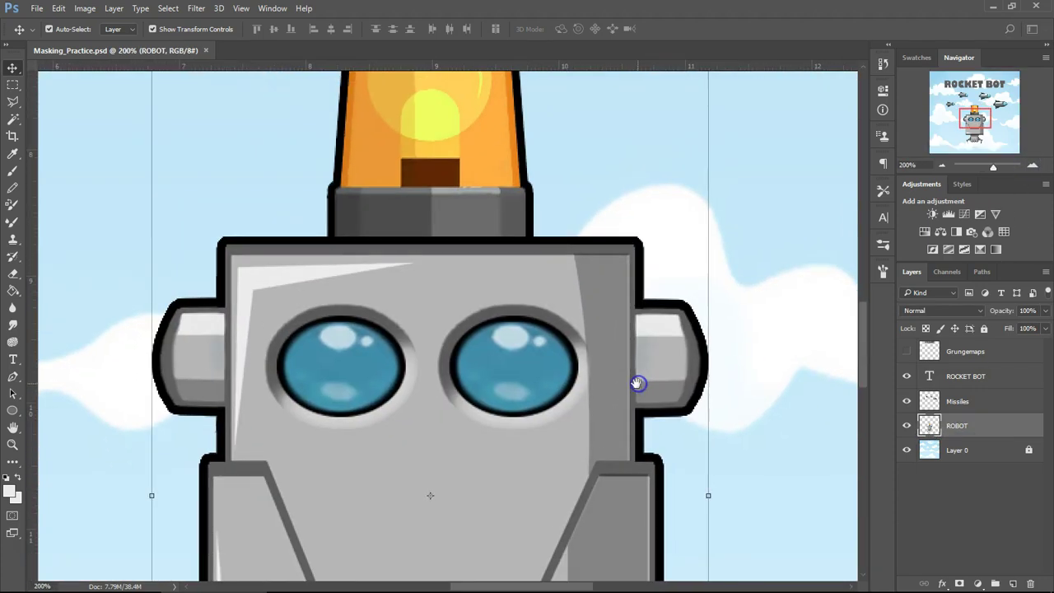
pyautogui.moveTo(529, 481); pyautogui.dragTo(551, 404)
pyautogui.press('w')
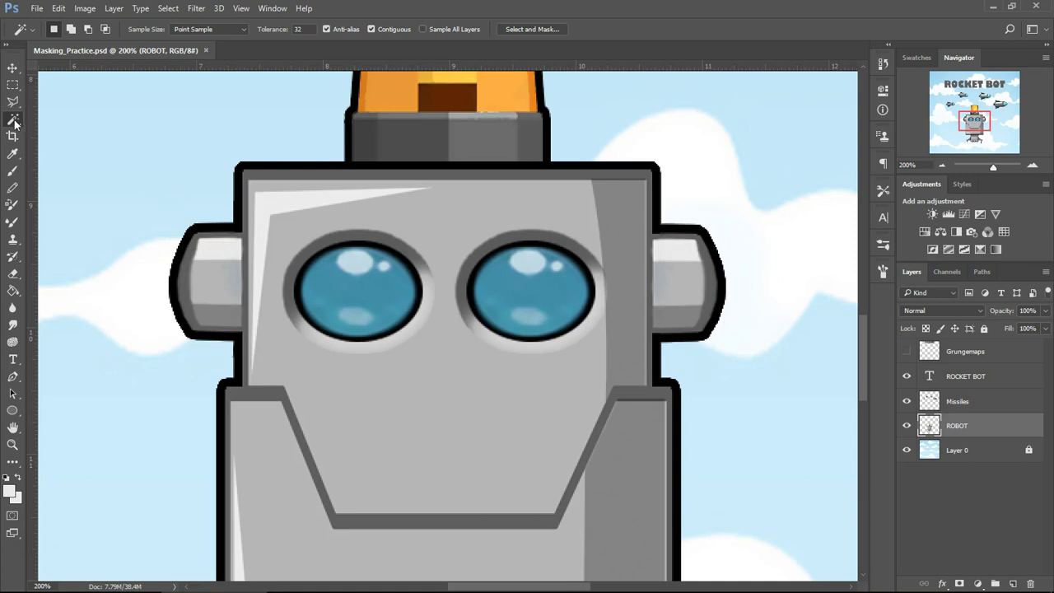
pyautogui.doubleClick(298, 30)
pyautogui.click(545, 292)
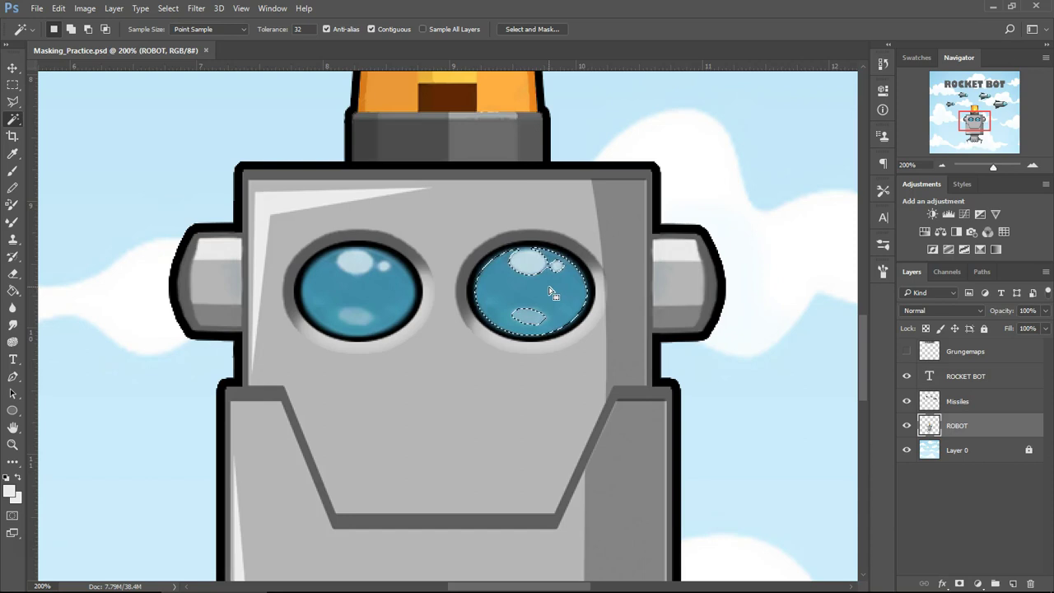
# - Add the two upper highlights and the lower highlight of the eye to the selection
pyautogui.press('shift')
pyautogui.keyDown('shift'); pyautogui.click(536, 270); pyautogui.keyUp('shift')
pyautogui.keyDown('shift'); pyautogui.click(557, 269); pyautogui.keyUp('shift')
pyautogui.keyDown('shift'); pyautogui.click(534, 274); pyautogui.keyUp('shift')
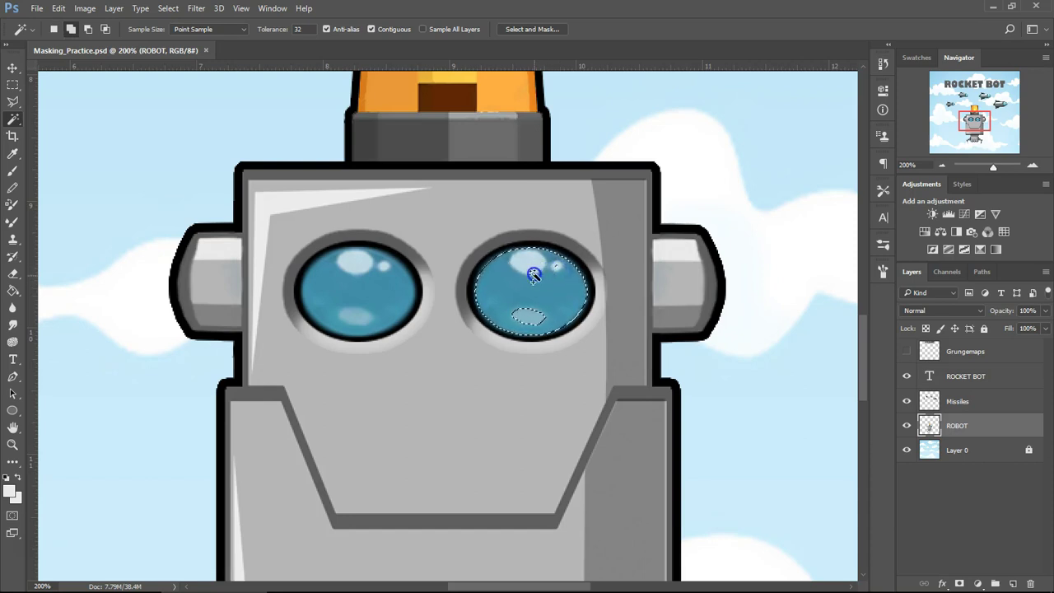
pyautogui.keyDown('shift'); pyautogui.click(530, 314); pyautogui.keyUp('shift')
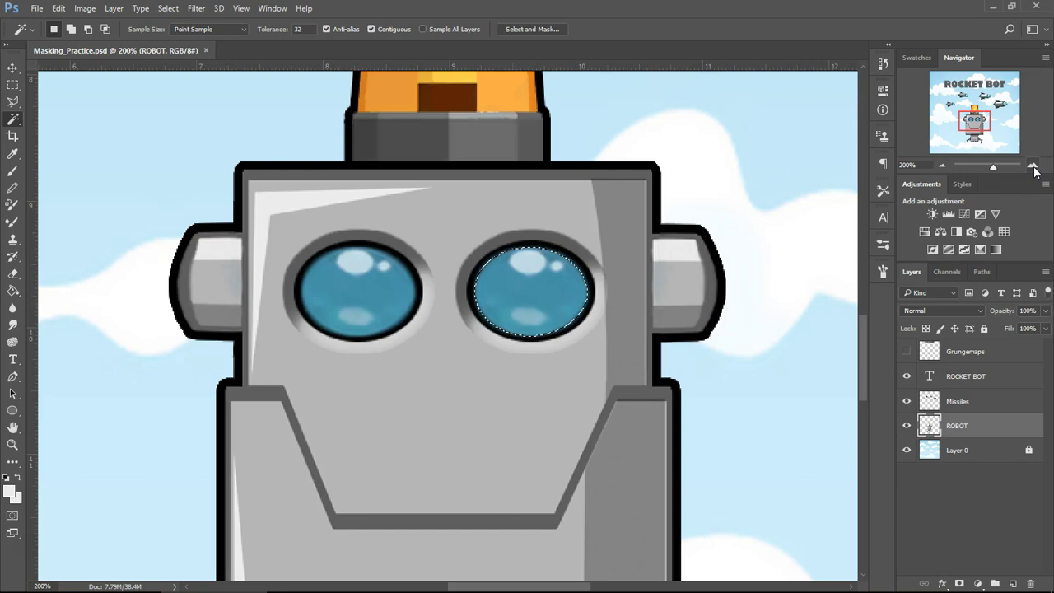
# - Add a layer mask to the ROBOT layer from the eye selection
pyautogui.click(1033, 167)
pyautogui.click(1034, 167)
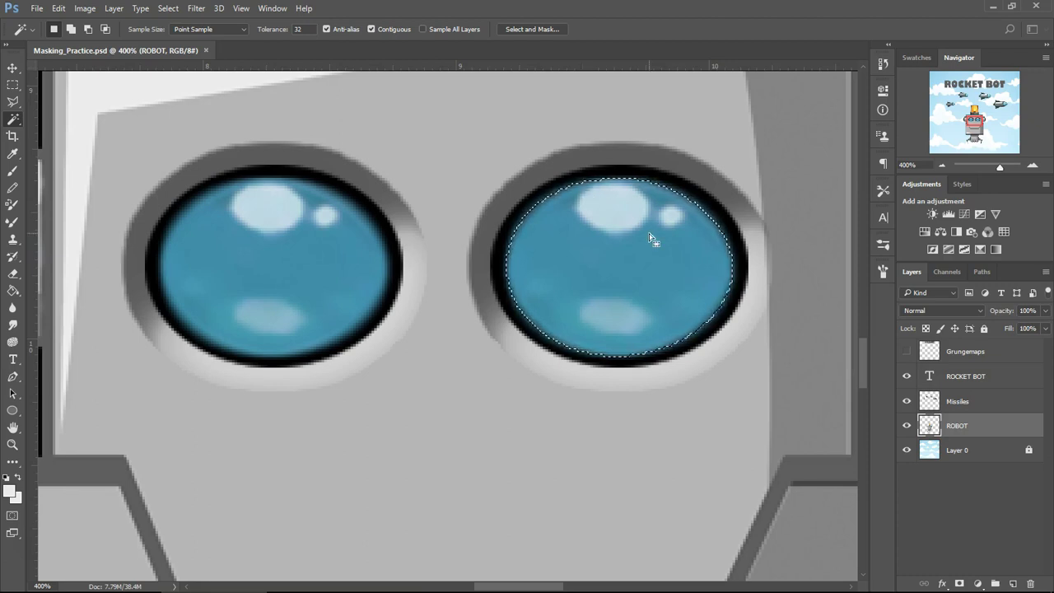
pyautogui.click(942, 165)
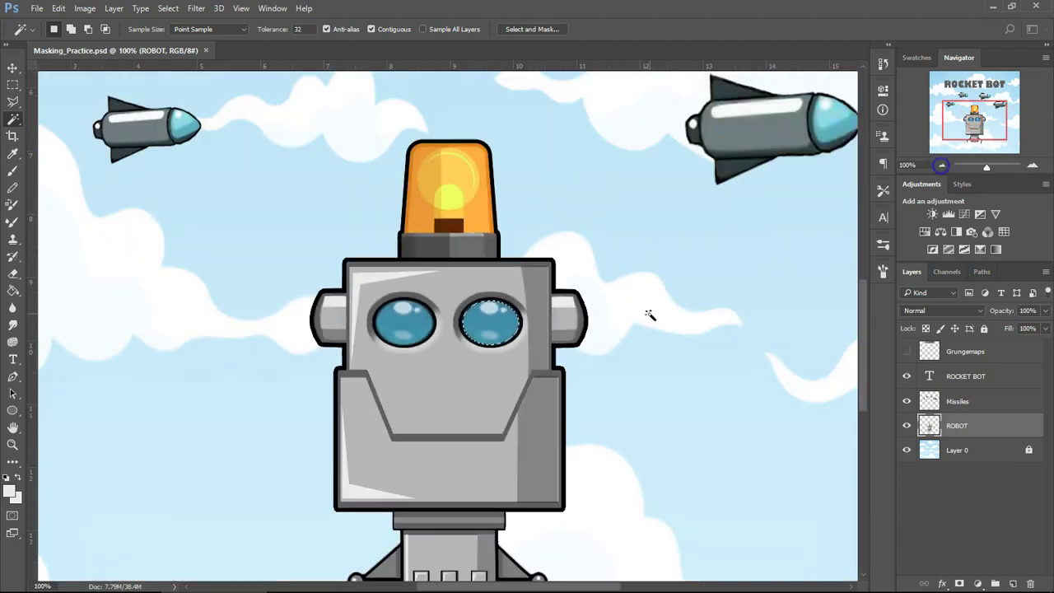
pyautogui.click(941, 165)
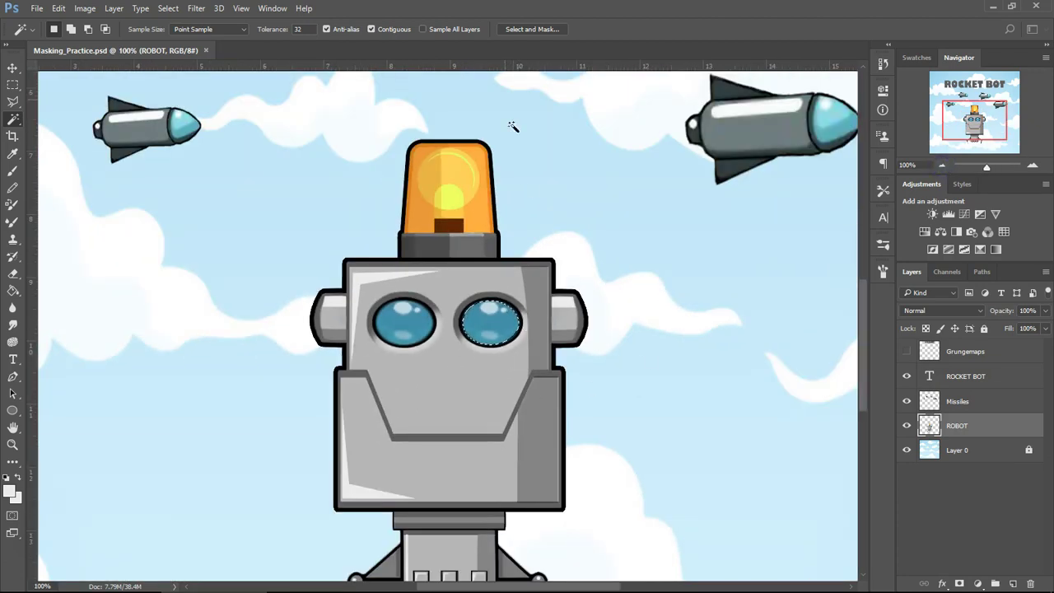
pyautogui.click(1033, 165)
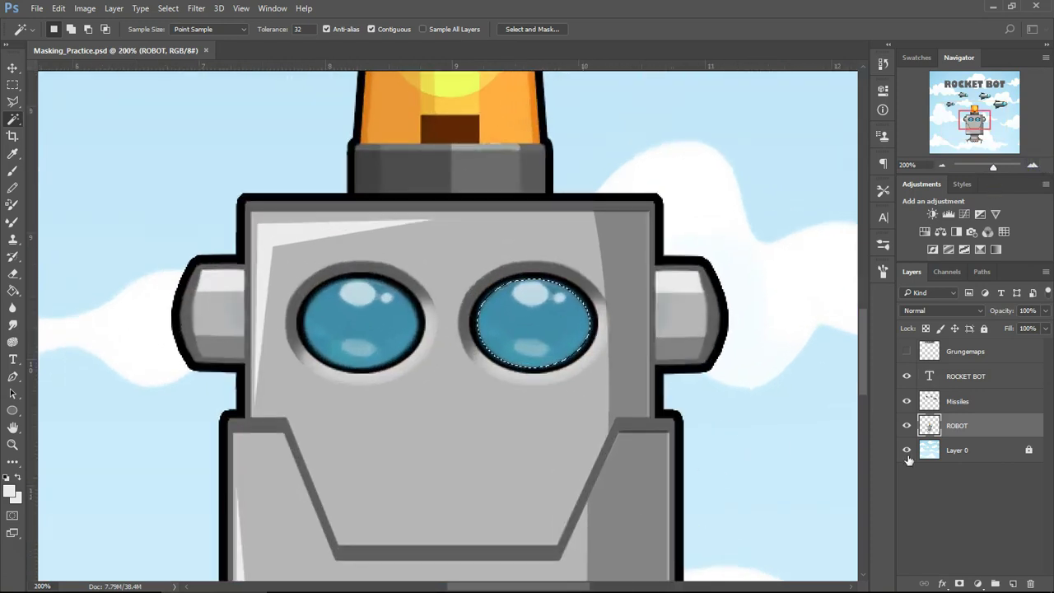
pyautogui.click(960, 583)
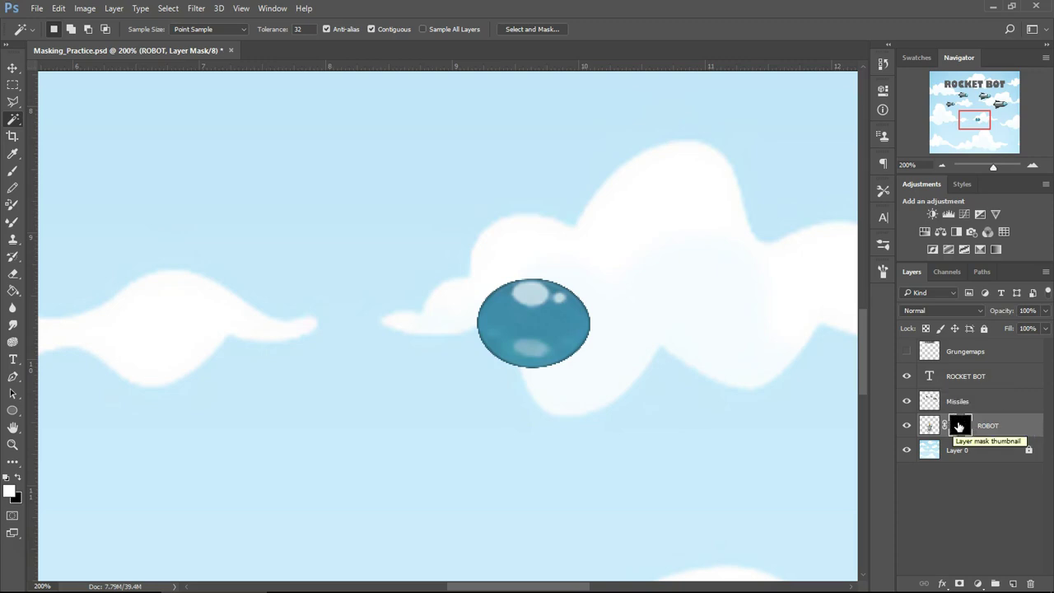
# - Invert the ROBOT layer mask to hide only the selected eye and show the rest of the robot
pyautogui.click(59, 10)
pyautogui.moveTo(85, 10)
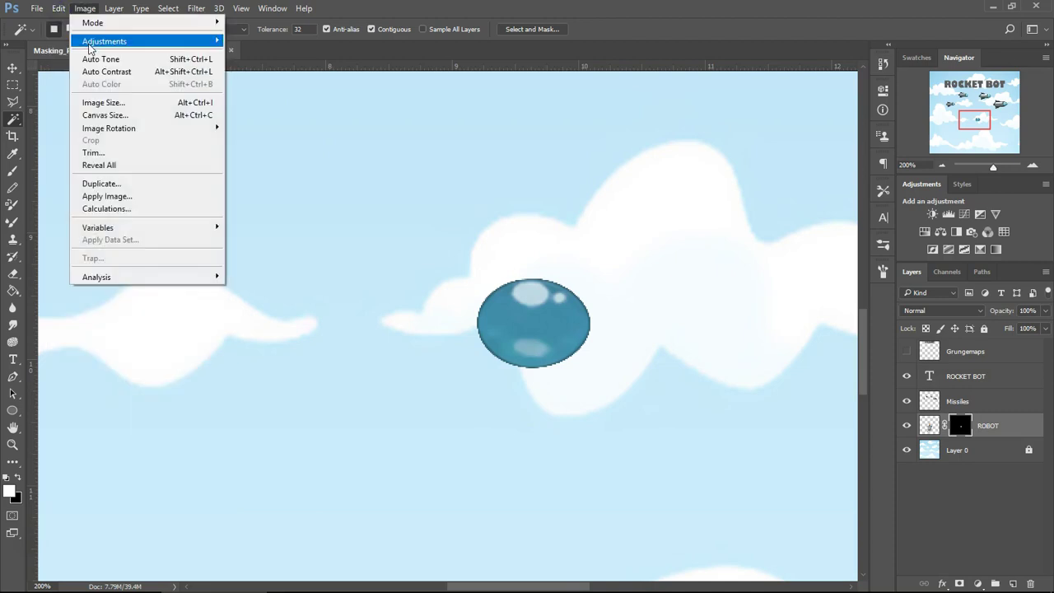
pyautogui.moveTo(89, 44)
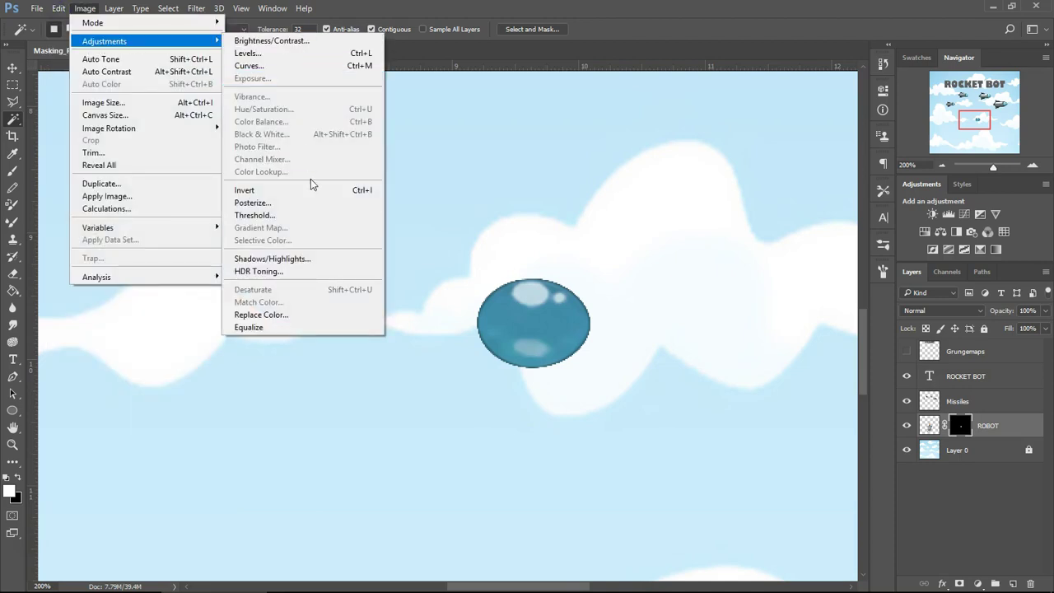
pyautogui.click(378, 191)
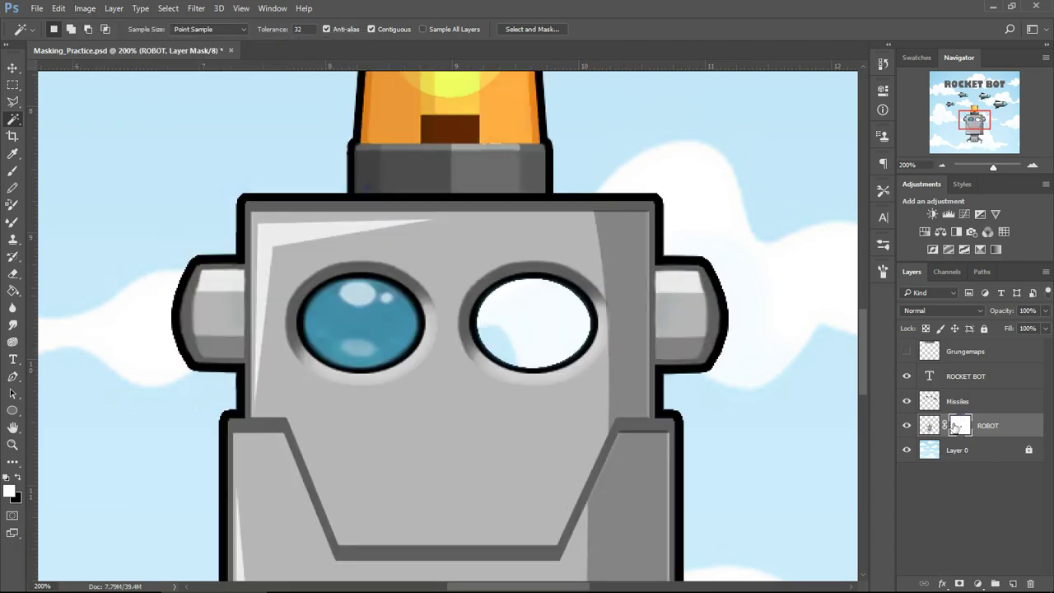
# - Invert the ROBOT layer mask back and forth to compare its hidden and visible areas
pyautogui.hotkey('ctrl', 'i')
pyautogui.hotkey('ctrl', 'i')
pyautogui.hotkey('ctrl', 'i')
pyautogui.hotkey('ctrl', 'i')
pyautogui.hotkey('ctrl', 'i')
pyautogui.hotkey('ctrl', 'i')
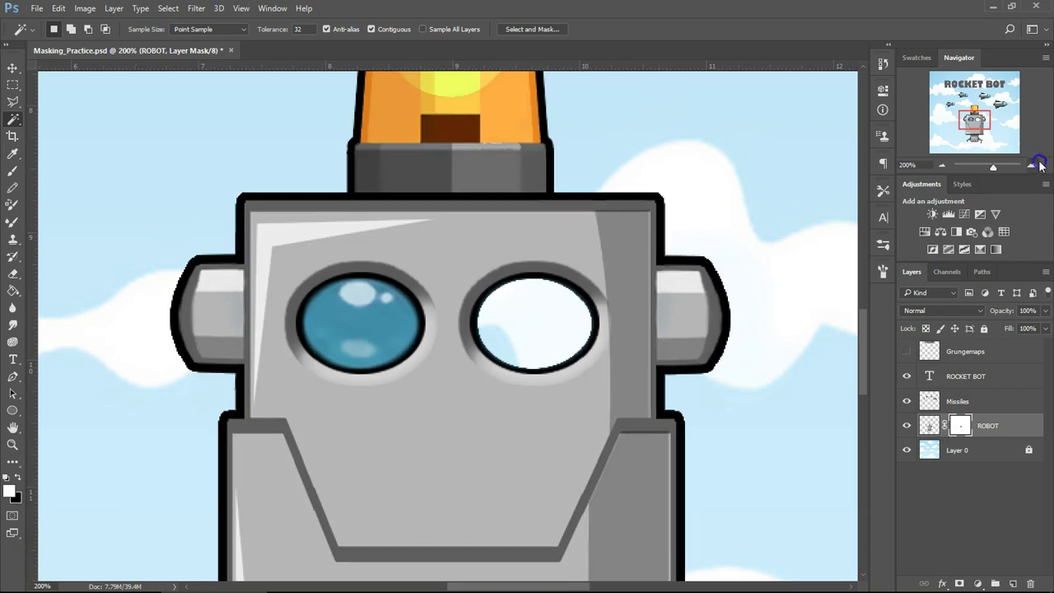
# - Soften the cutout edge of the robot's right-hand eye by painting black on the ROBOT mask with a 30 px brush at 50% hardness
pyautogui.click(1033, 165)
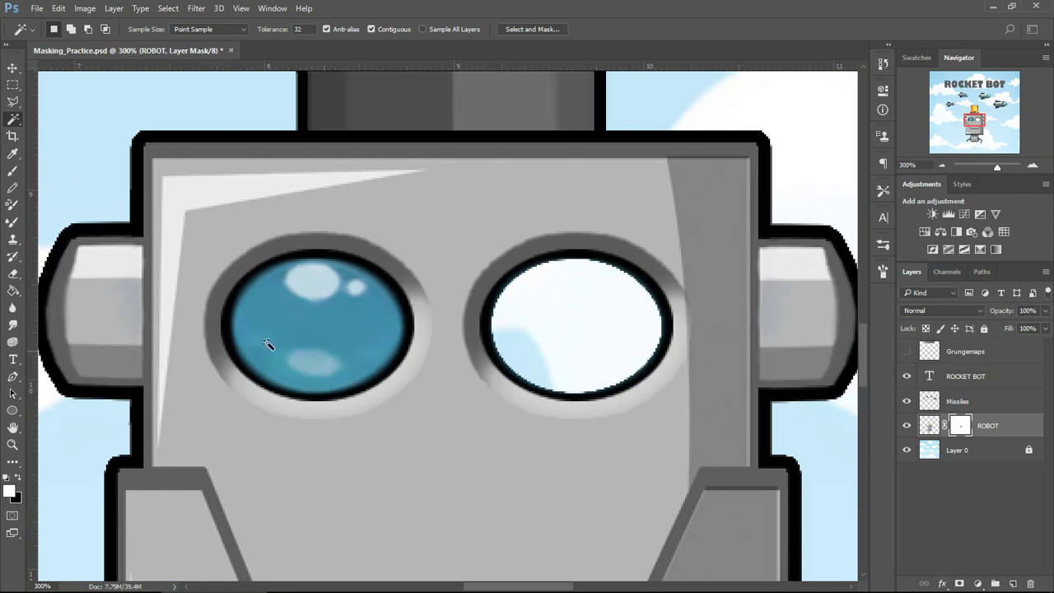
pyautogui.click(18, 477)
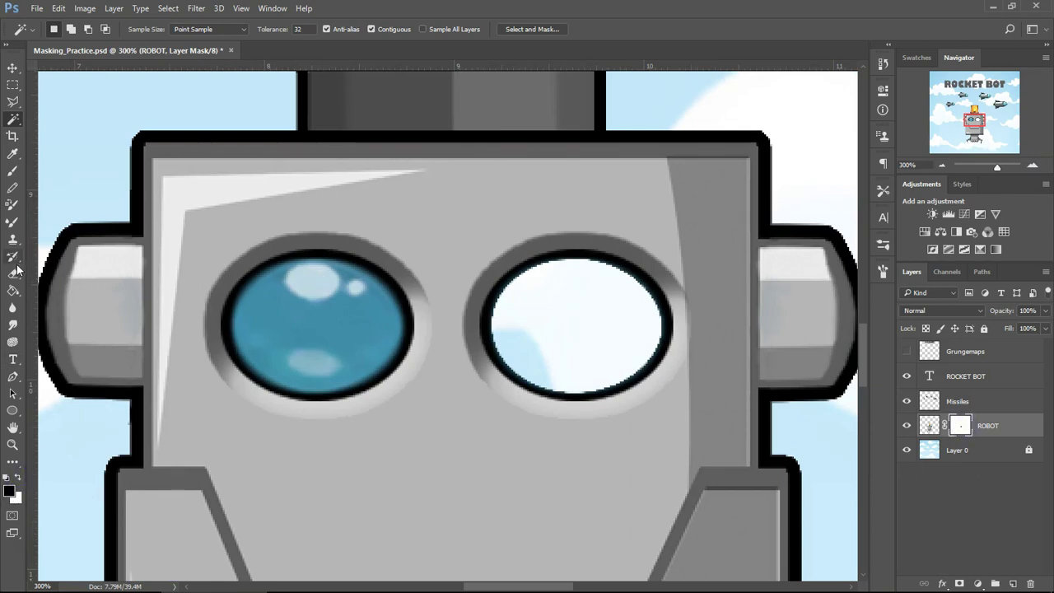
pyautogui.press('b')
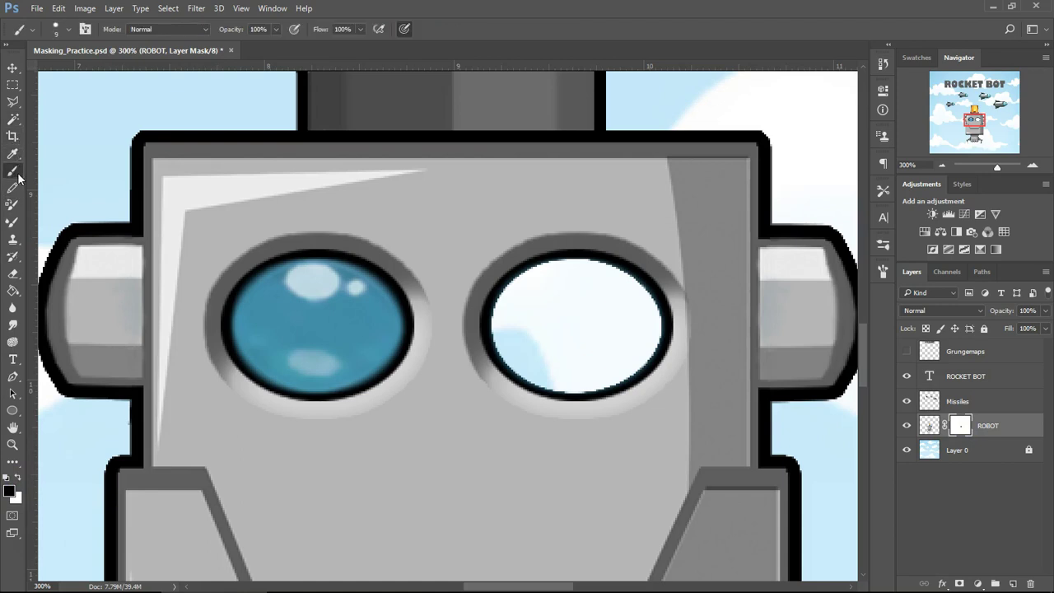
pyautogui.rightClick(576, 324)
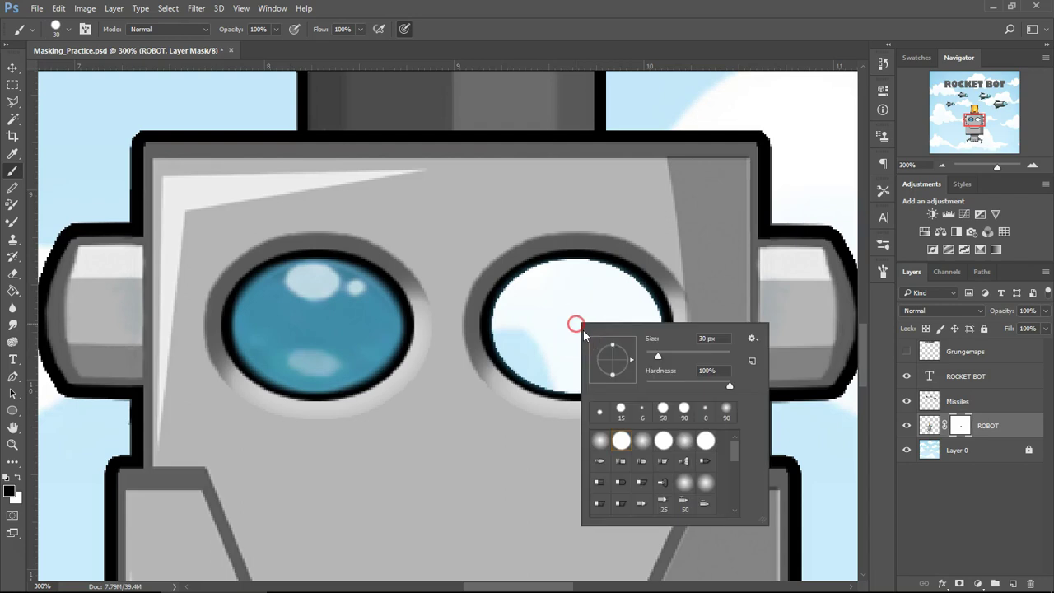
pyautogui.moveTo(694, 379); pyautogui.dragTo(687, 381)
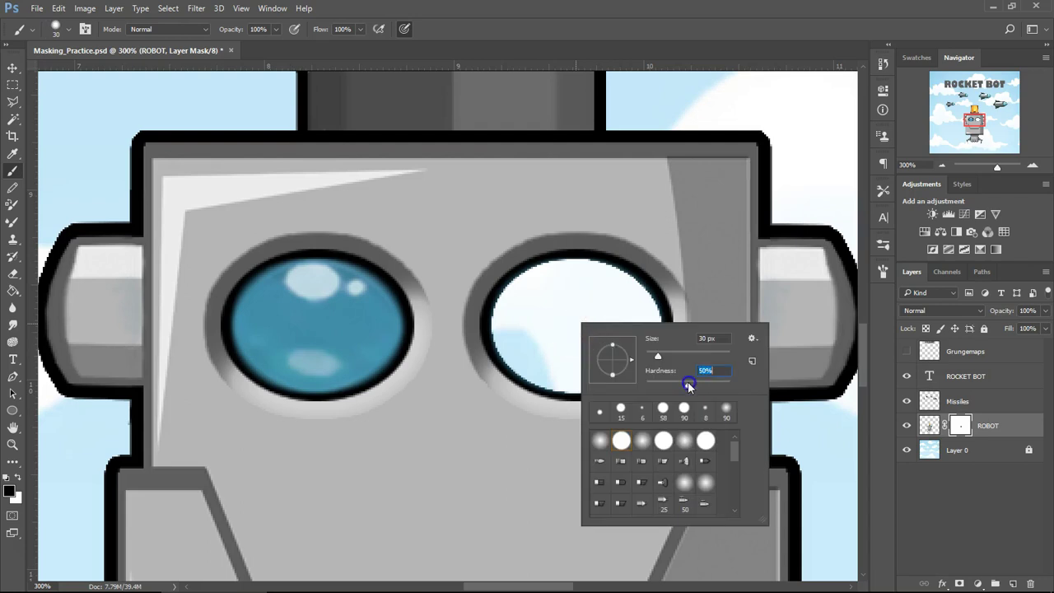
pyautogui.click(548, 304)
pyautogui.moveTo(537, 298)
pyautogui.mouseDown()
pyautogui.moveTo(515, 327)
pyautogui.moveTo(532, 353)
pyautogui.moveTo(571, 362)
pyautogui.moveTo(616, 351)
pyautogui.moveTo(630, 329)
pyautogui.moveTo(618, 301)
pyautogui.moveTo(592, 293)
pyautogui.mouseUp()
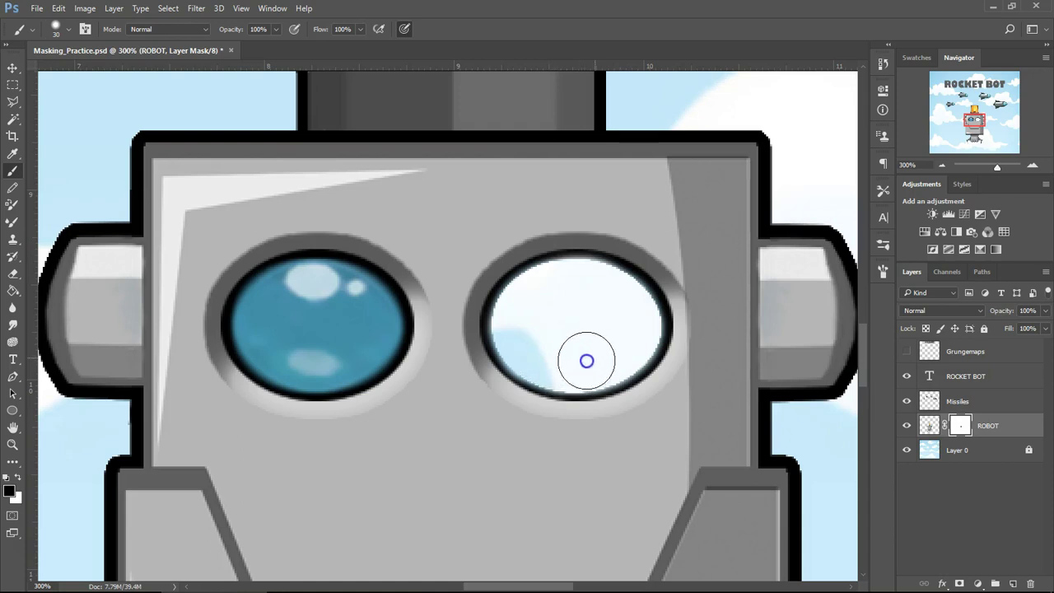
# - Mask out part of the robot's left-hand eye and select its blue area and highlights with the Magic Wand at tolerance 32
pyautogui.moveTo(333, 284)
pyautogui.mouseDown()
pyautogui.moveTo(308, 292)
pyautogui.moveTo(308, 343)
pyautogui.moveTo(288, 307)
pyautogui.moveTo(252, 313)
pyautogui.moveTo(280, 299)
pyautogui.moveTo(395, 338)
pyautogui.moveTo(375, 331)
pyautogui.mouseUp()
pyautogui.press('w')
pyautogui.click(377, 328)
pyautogui.click(315, 371)
pyautogui.click(356, 293)
pyautogui.click(305, 283)
pyautogui.click(315, 278)
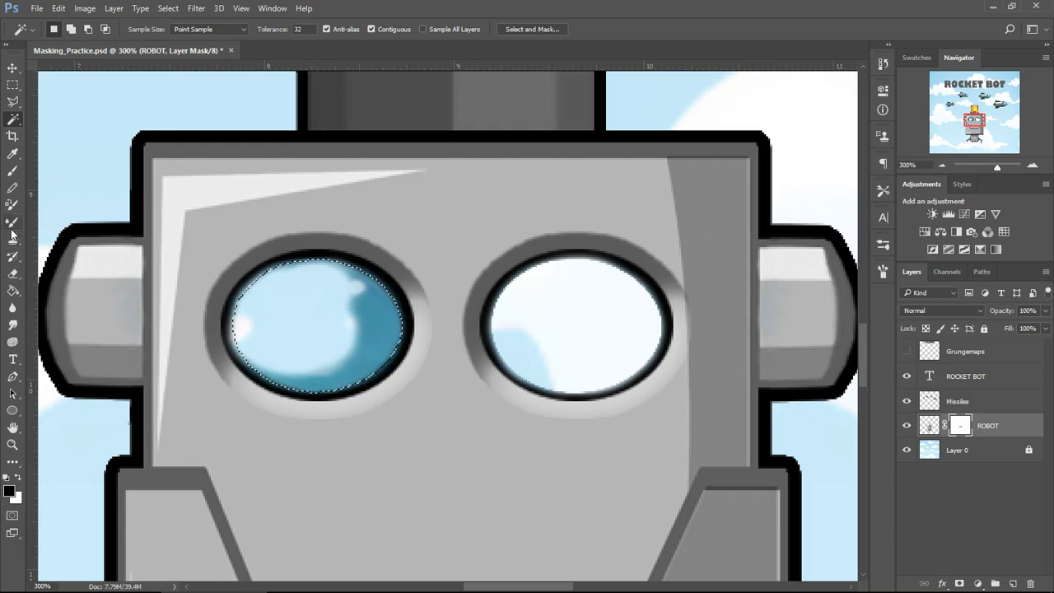
# - Paint black on the ROBOT mask to hide the rest of the left-hand eye within the selection, and soften the cutout's edge
pyautogui.click(15, 173)
pyautogui.moveTo(387, 272)
pyautogui.mouseDown()
pyautogui.moveTo(348, 297)
pyautogui.moveTo(332, 379)
pyautogui.moveTo(277, 372)
pyautogui.mouseUp()
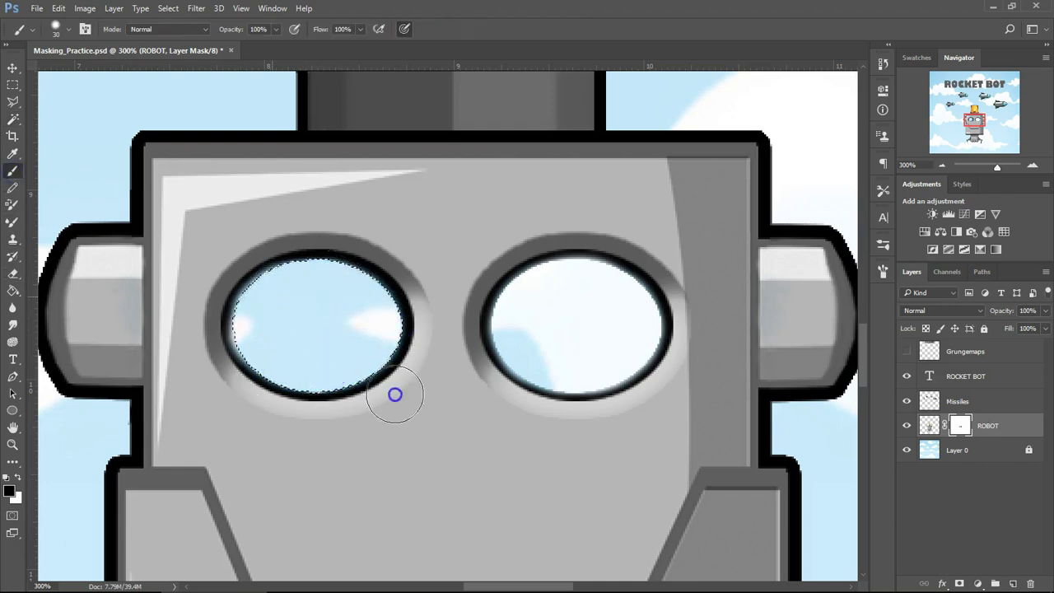
pyautogui.hotkey('ctrl', 'd')
pyautogui.moveTo(329, 296)
pyautogui.mouseDown()
pyautogui.moveTo(370, 329)
pyautogui.moveTo(365, 342)
pyautogui.moveTo(286, 355)
pyautogui.mouseUp()
# - Move the robot together with its mask slightly downward on the canvas
pyautogui.click(941, 165)
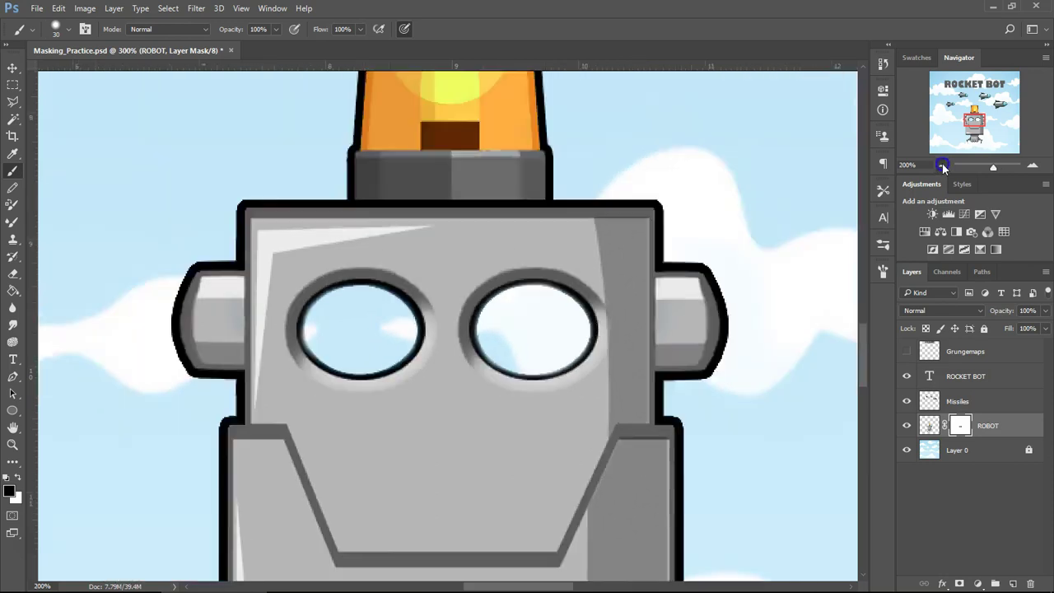
pyautogui.press('v')
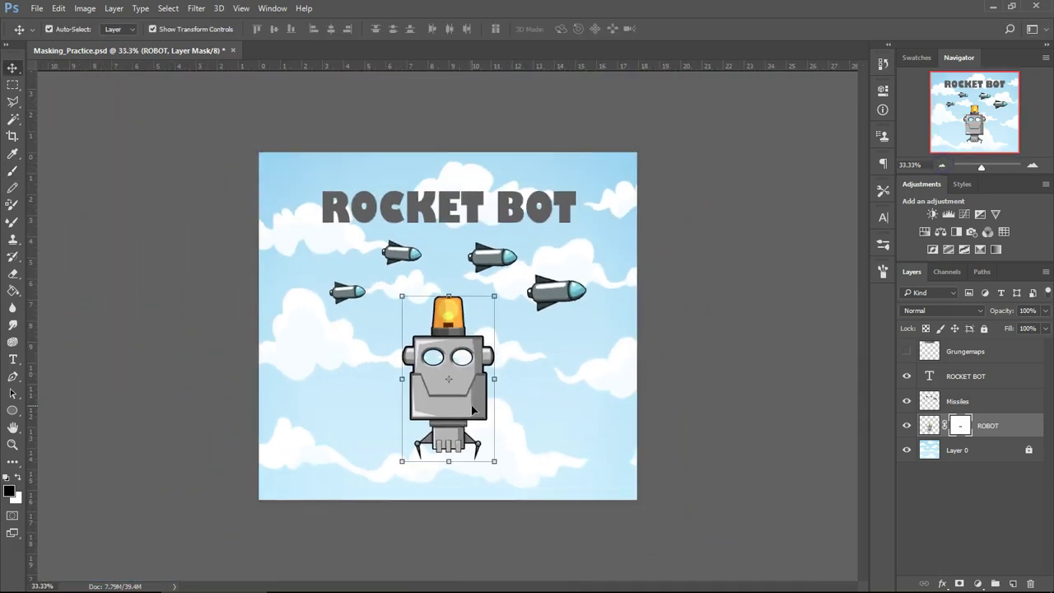
pyautogui.moveTo(472, 410)
pyautogui.mouseDown()
pyautogui.moveTo(504, 330)
pyautogui.moveTo(445, 338)
pyautogui.moveTo(472, 412)
pyautogui.moveTo(515, 473)
pyautogui.moveTo(527, 458)
pyautogui.moveTo(498, 451)
pyautogui.moveTo(482, 406)
pyautogui.moveTo(471, 402)
pyautogui.moveTo(466, 420)
pyautogui.mouseUp()
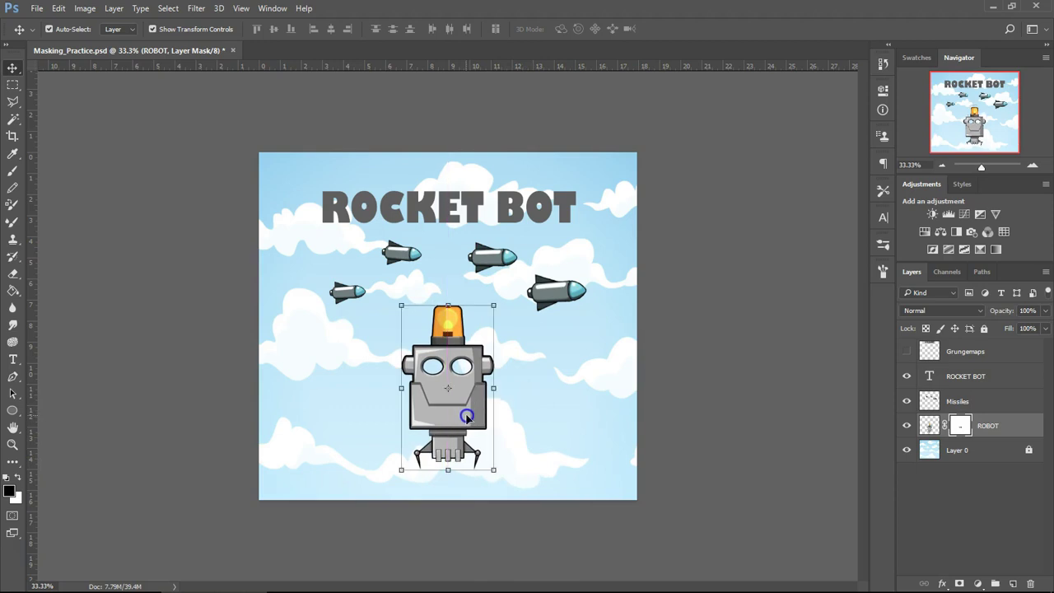
pyautogui.click(1031, 165)
pyautogui.click(1031, 165)
pyautogui.moveTo(641, 392)
pyautogui.mouseDown()
pyautogui.moveTo(629, 329)
pyautogui.moveTo(630, 384)
pyautogui.mouseUp()
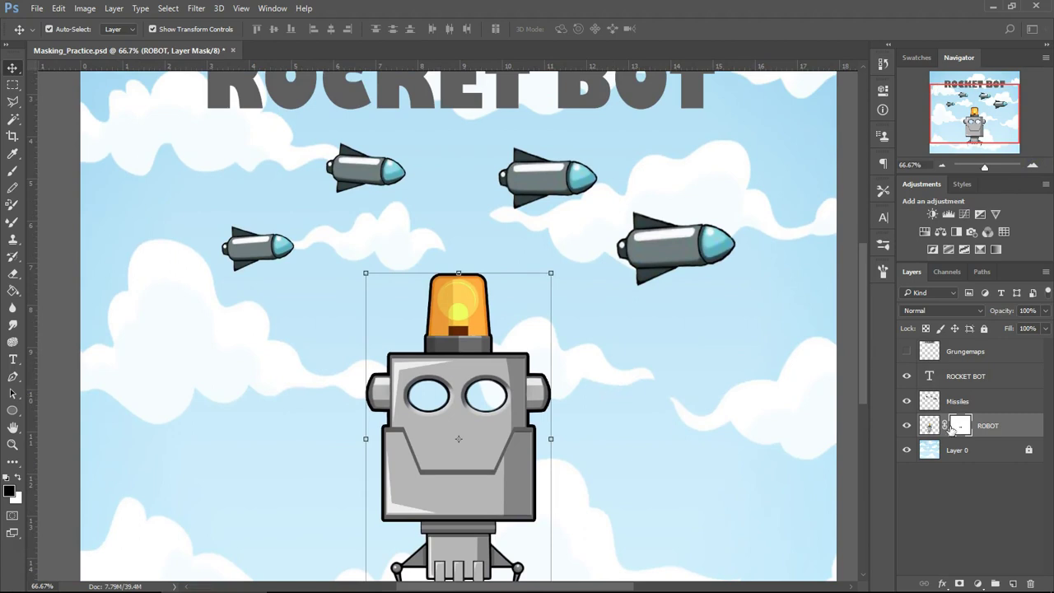
pyautogui.moveTo(574, 443); pyautogui.dragTo(572, 383)
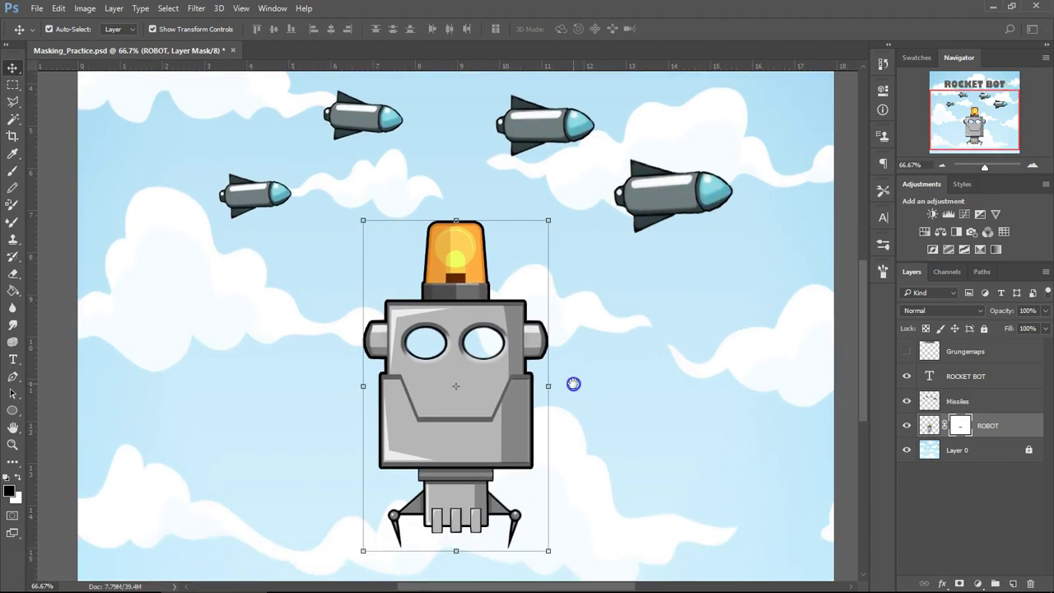
pyautogui.moveTo(515, 325); pyautogui.dragTo(479, 343)
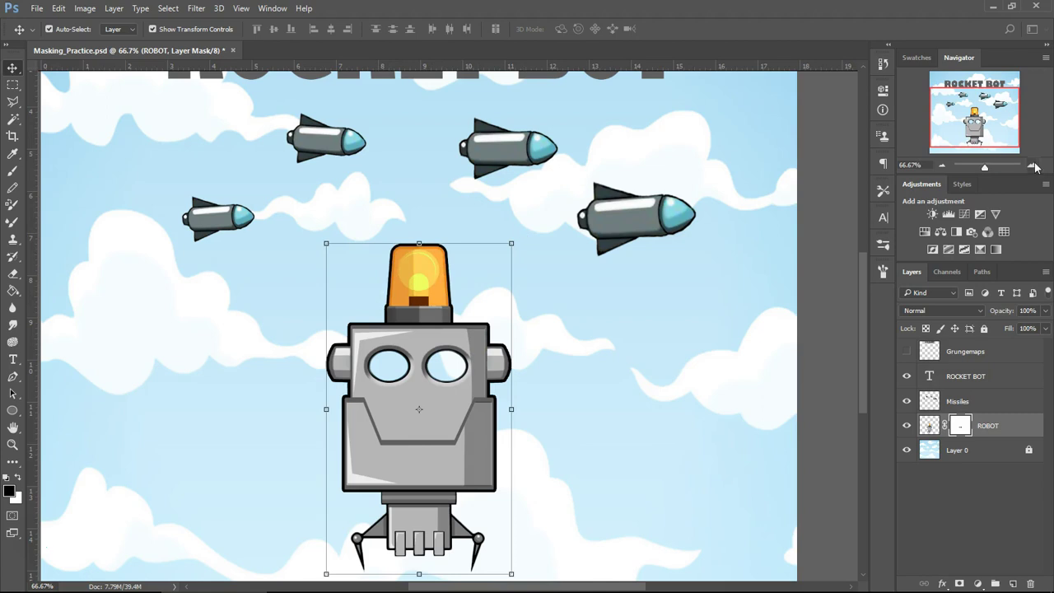
pyautogui.moveTo(509, 270); pyautogui.dragTo(548, 335)
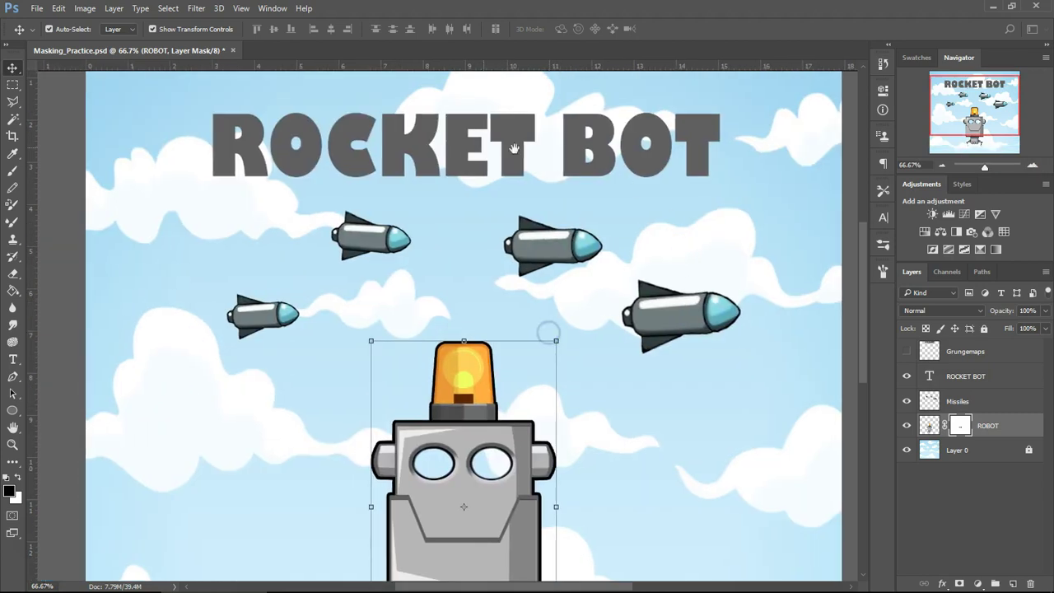
# - Target the ROBOT layer's image and outline the orange lamp above its grey base with a loose Polygonal Lasso selection
pyautogui.click(1033, 166)
pyautogui.moveTo(486, 406); pyautogui.dragTo(454, 353)
pyautogui.click(1032, 166)
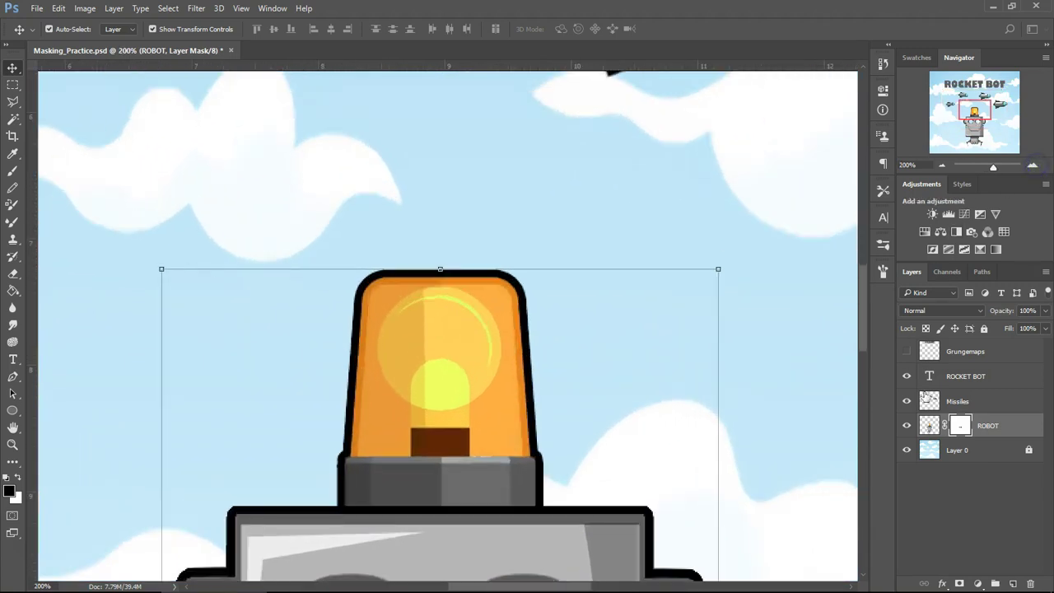
pyautogui.click(929, 428)
pyautogui.moveTo(612, 481); pyautogui.dragTo(609, 430)
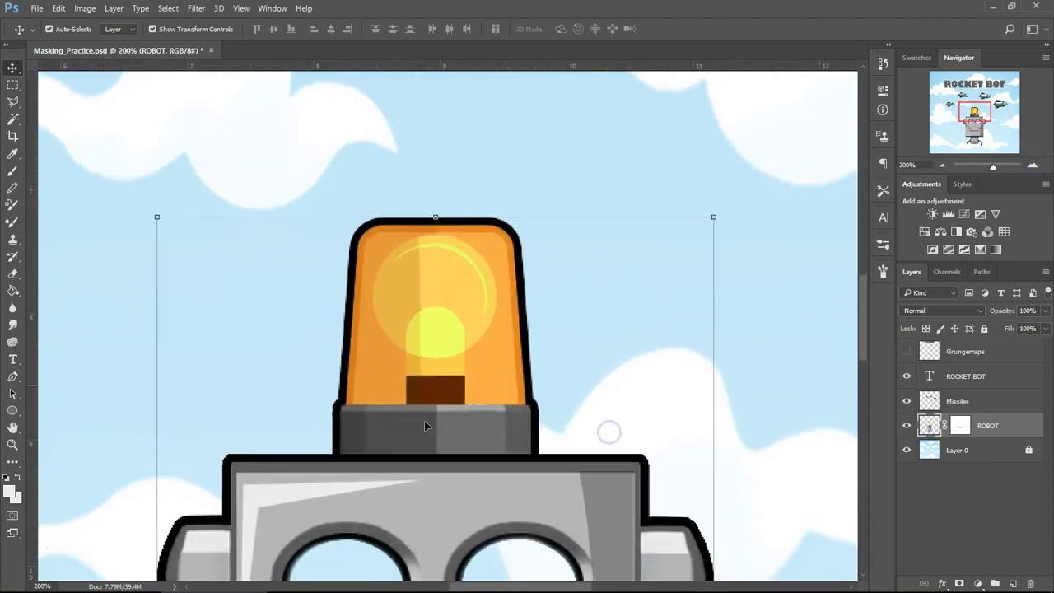
pyautogui.click(12, 103)
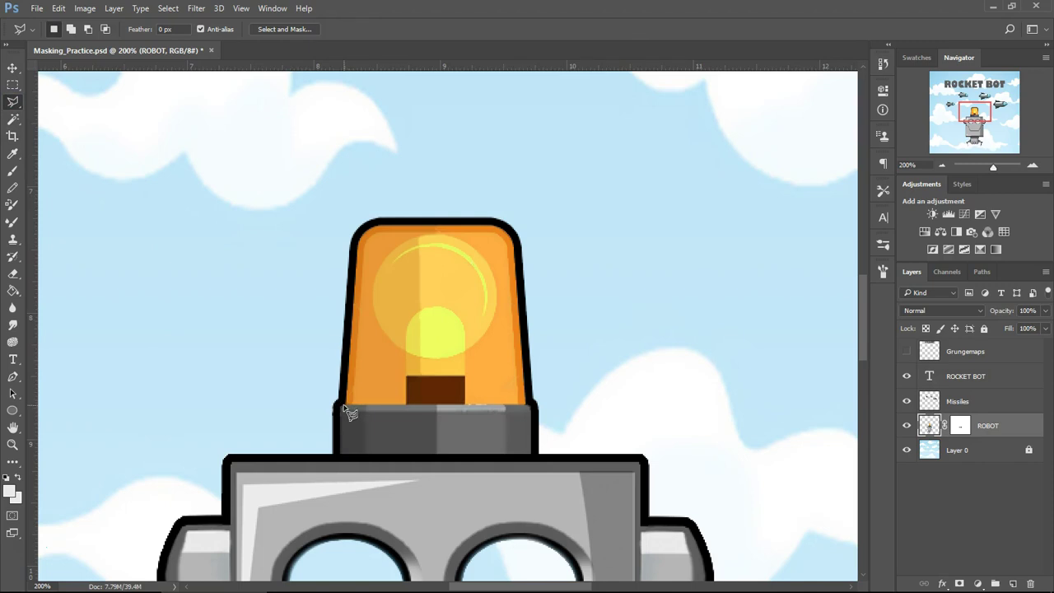
pyautogui.click(314, 404)
pyautogui.click(580, 405)
pyautogui.click(588, 176)
pyautogui.click(425, 143)
pyautogui.click(306, 192)
pyautogui.doubleClick(294, 309)
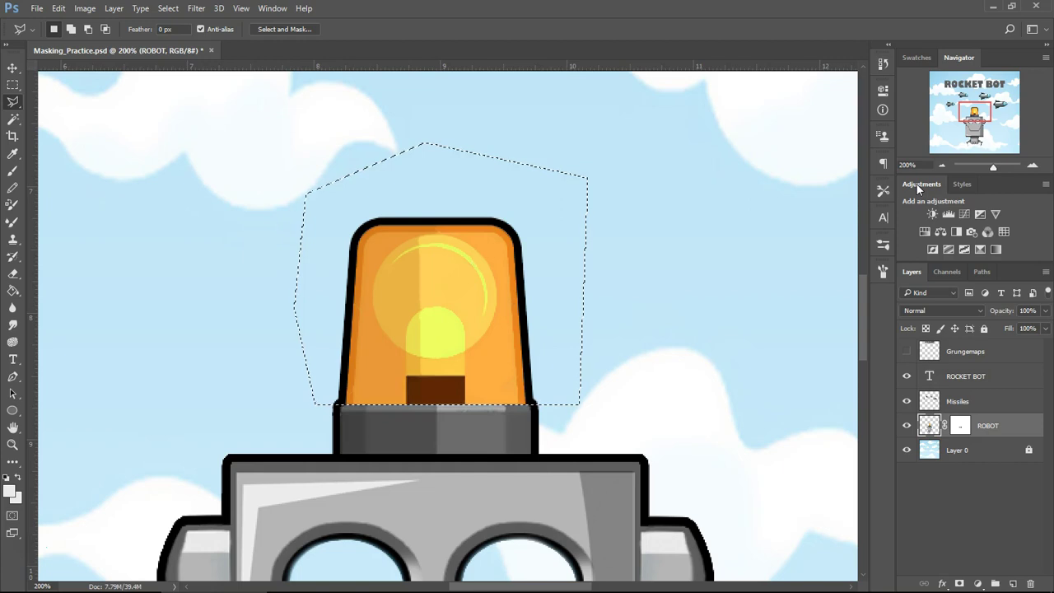
# - Add a Hue/Saturation adjustment layer masked to the lamp selection and set its hue to -30
pyautogui.click(924, 231)
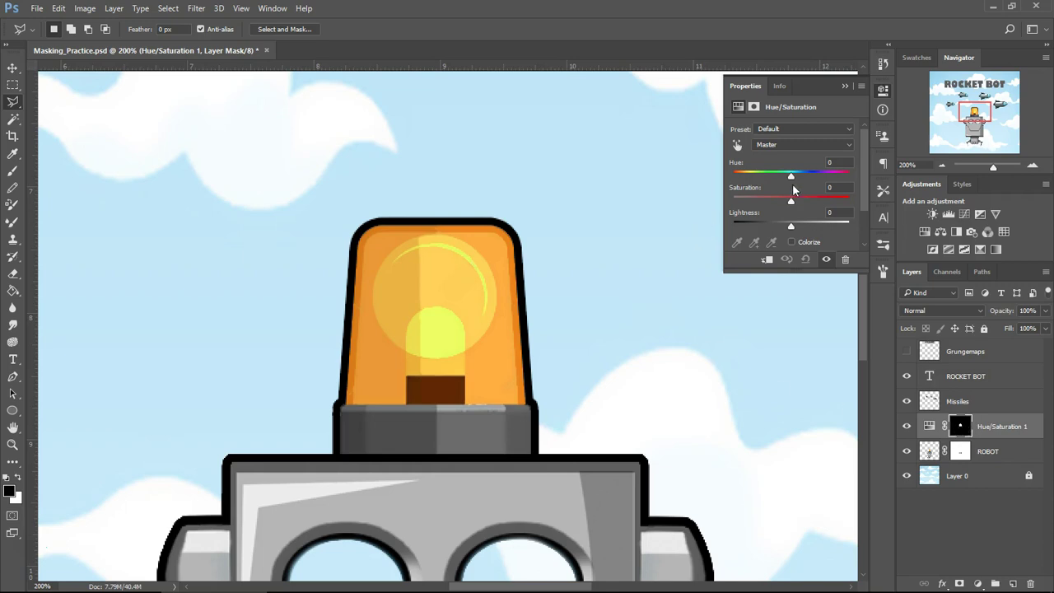
pyautogui.moveTo(791, 182)
pyautogui.mouseDown()
pyautogui.moveTo(759, 179)
pyautogui.moveTo(794, 184)
pyautogui.moveTo(774, 178)
pyautogui.moveTo(786, 175)
pyautogui.mouseUp()
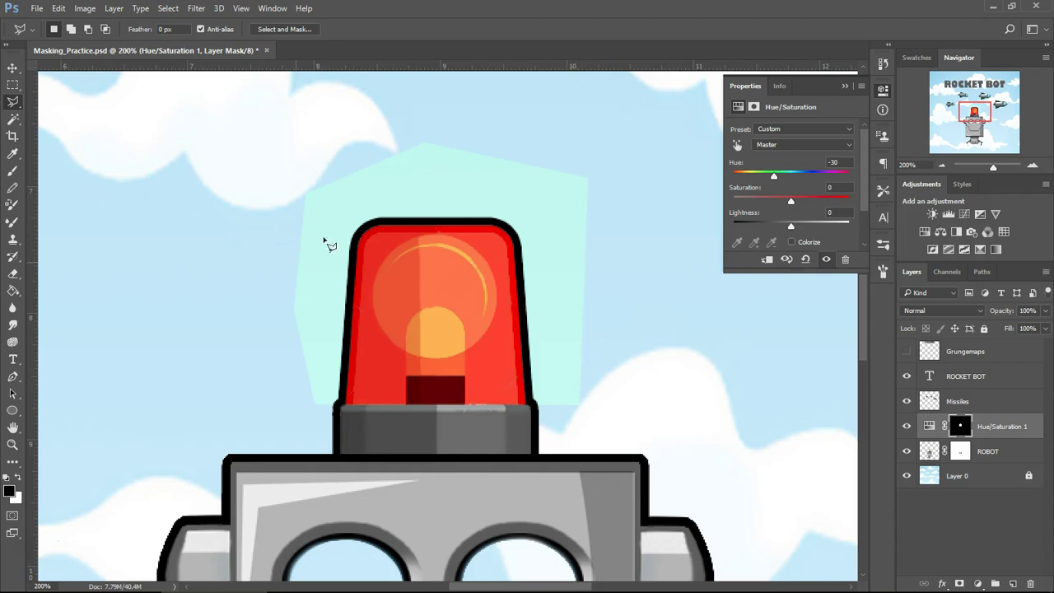
# - Remove the tint around the lamp by selecting the surrounding sky with the Magic Wand and painting black on the adjustment mask
pyautogui.press('w')
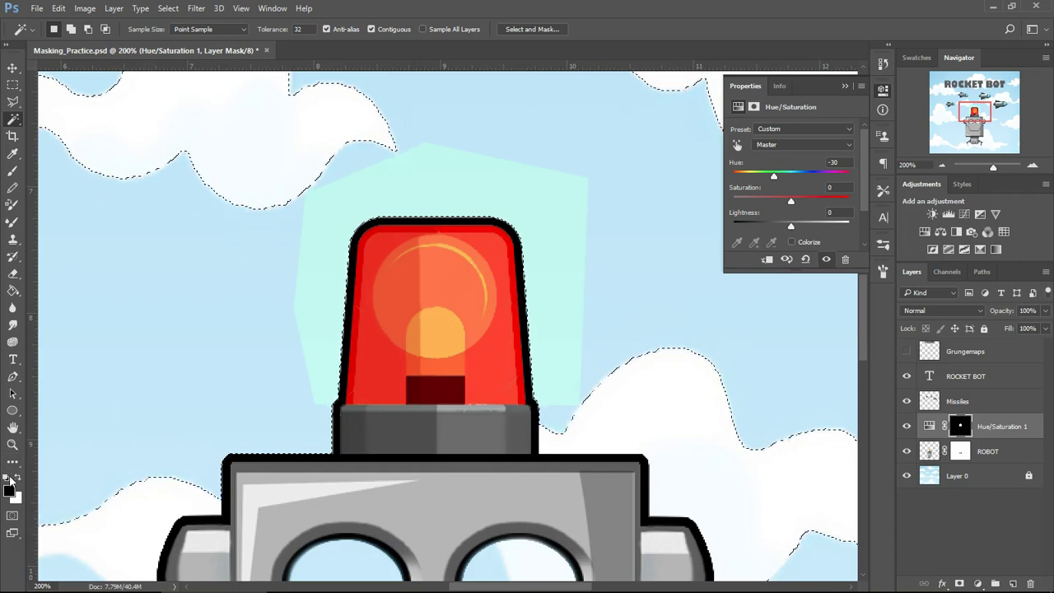
pyautogui.press('b')
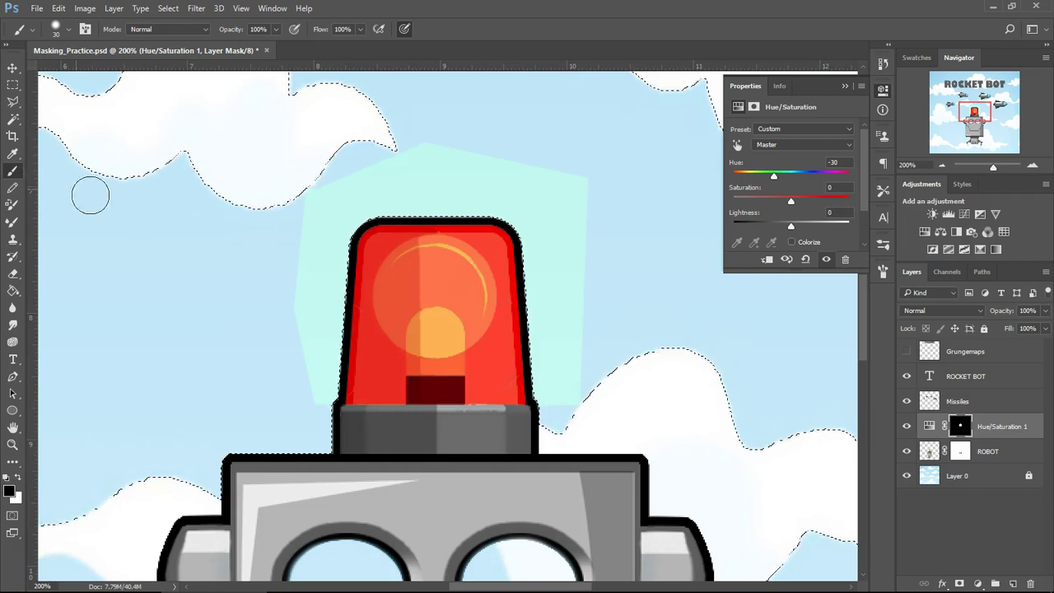
pyautogui.moveTo(310, 318)
pyautogui.mouseDown()
pyautogui.moveTo(335, 333)
pyautogui.moveTo(351, 225)
pyautogui.moveTo(297, 202)
pyautogui.moveTo(437, 156)
pyautogui.mouseUp()
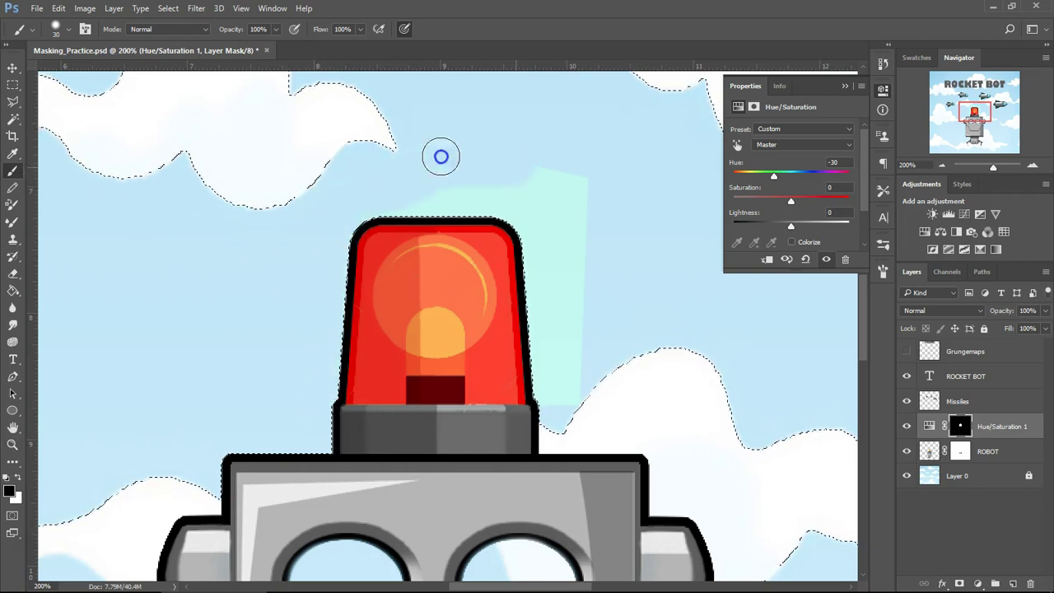
pyautogui.moveTo(385, 200)
pyautogui.mouseDown()
pyautogui.moveTo(475, 179)
pyautogui.moveTo(425, 231)
pyautogui.moveTo(514, 207)
pyautogui.moveTo(492, 217)
pyautogui.moveTo(591, 222)
pyautogui.moveTo(575, 200)
pyautogui.moveTo(542, 304)
pyautogui.moveTo(586, 282)
pyautogui.moveTo(551, 357)
pyautogui.mouseUp()
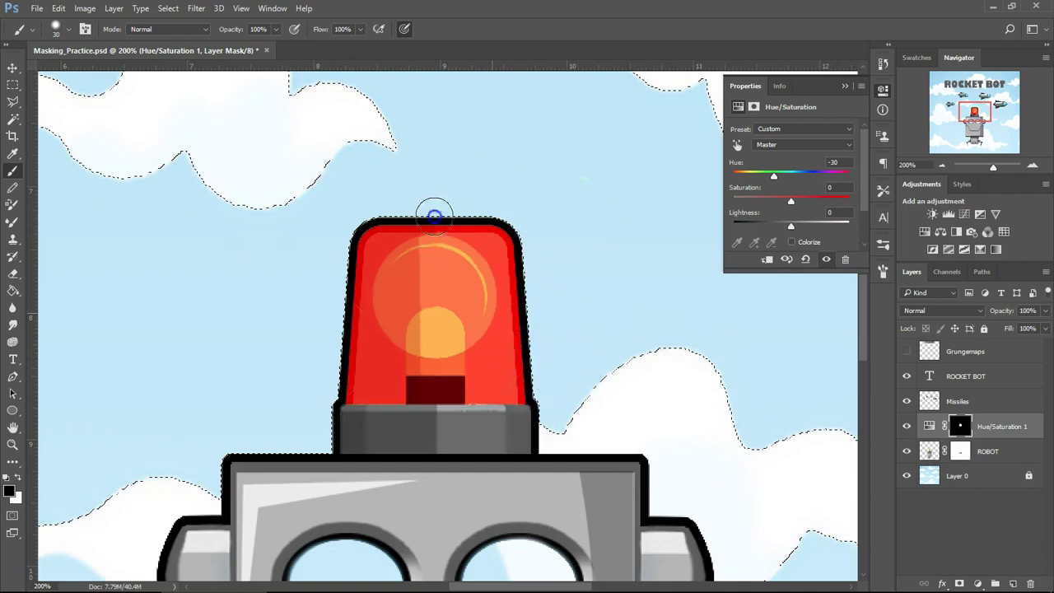
pyautogui.hotkey('ctrl', 'd')
pyautogui.press('v')
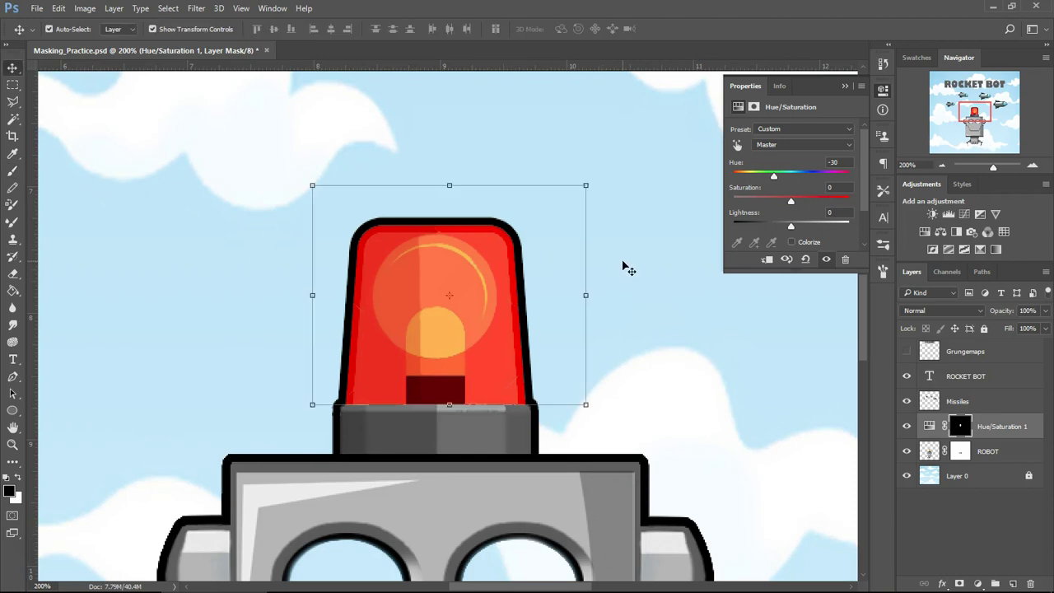
pyautogui.click(961, 516)
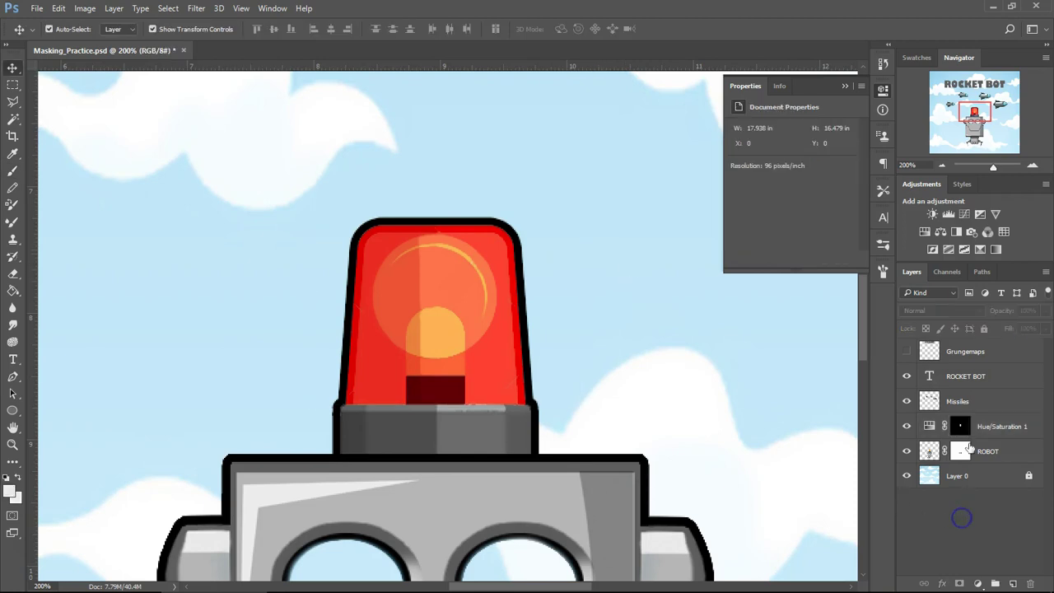
# - Rename the Hue/Saturation 1 layer as "Hue change to red"
pyautogui.click(943, 165)
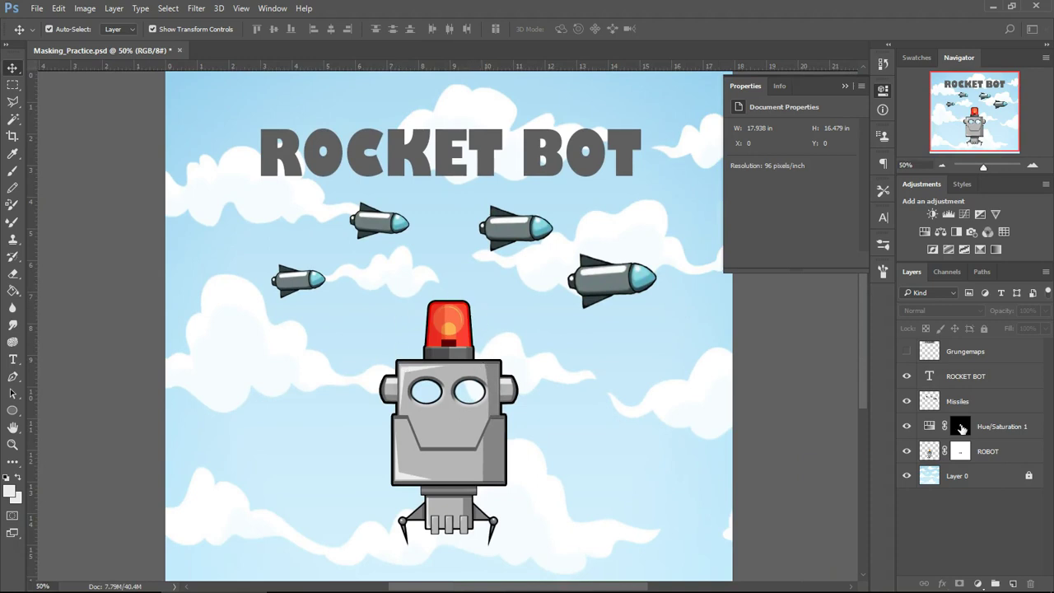
pyautogui.click(961, 427)
pyautogui.doubleClick(997, 429)
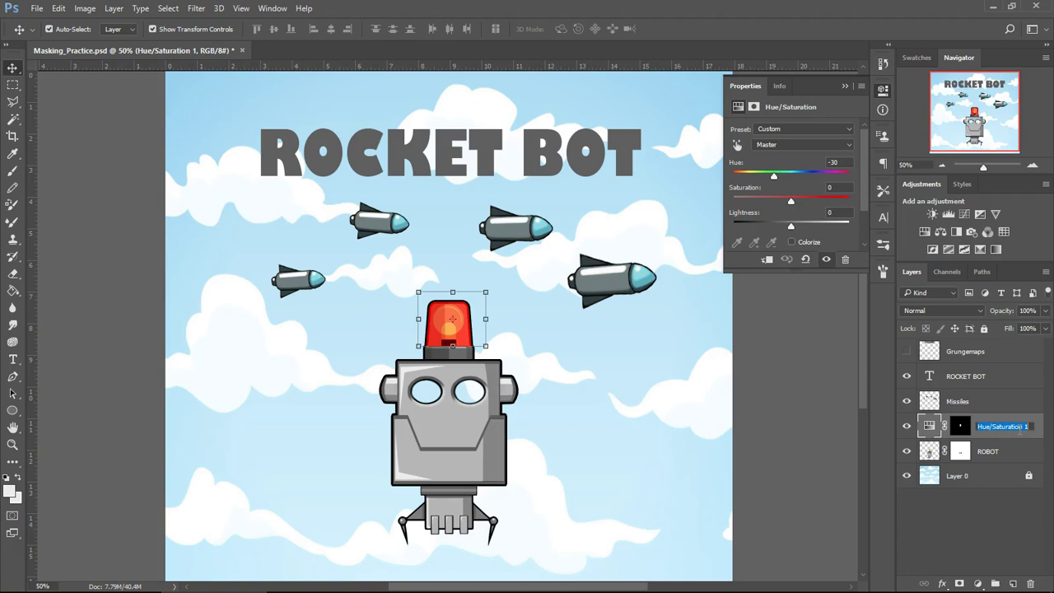
pyautogui.write('Hue change to red')
pyautogui.press('Return')
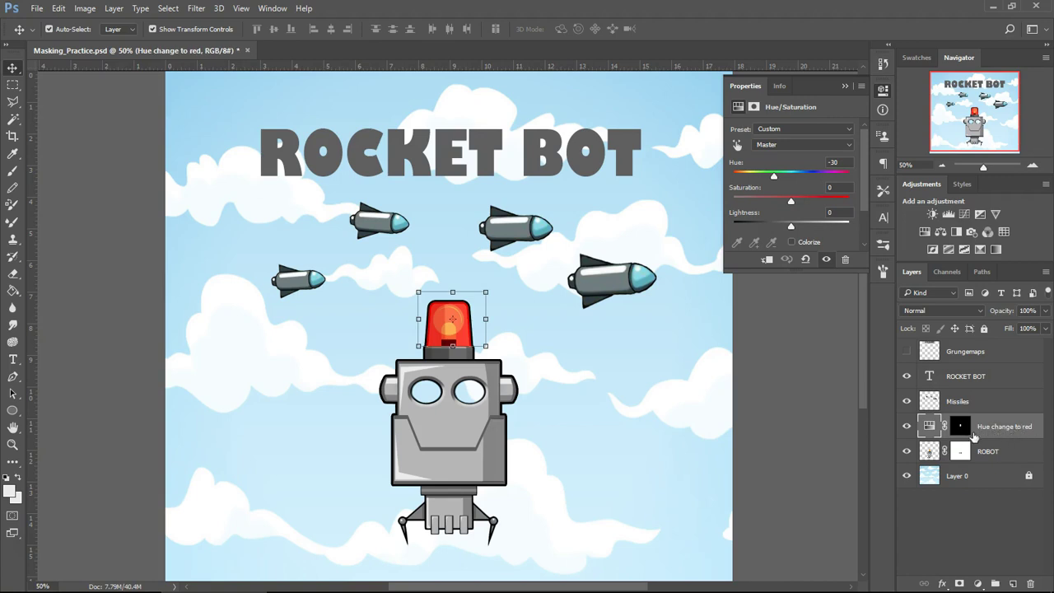
pyautogui.click(998, 452)
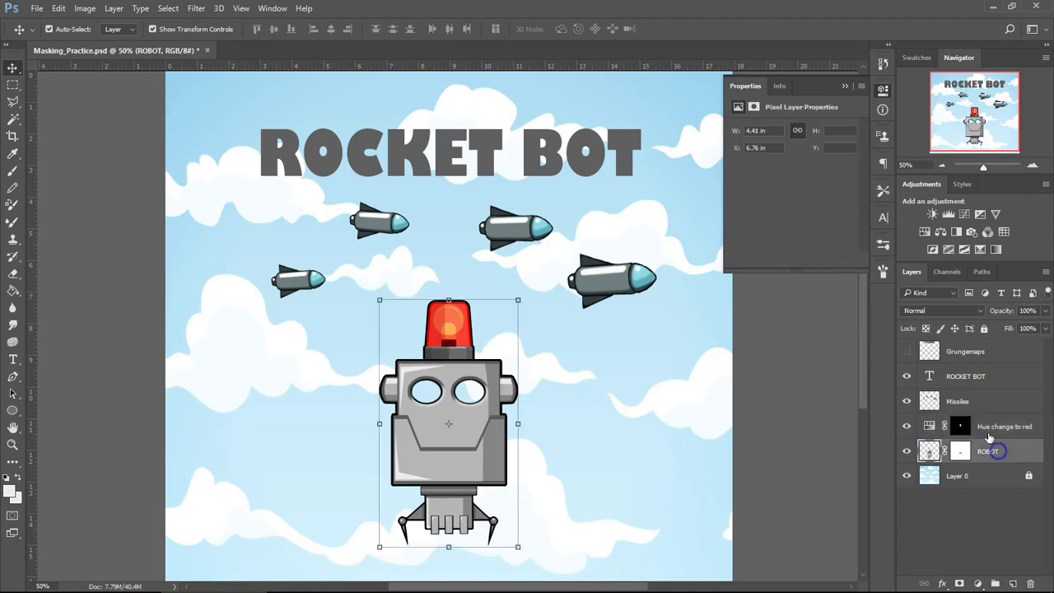
pyautogui.click(992, 426)
pyautogui.click(973, 403)
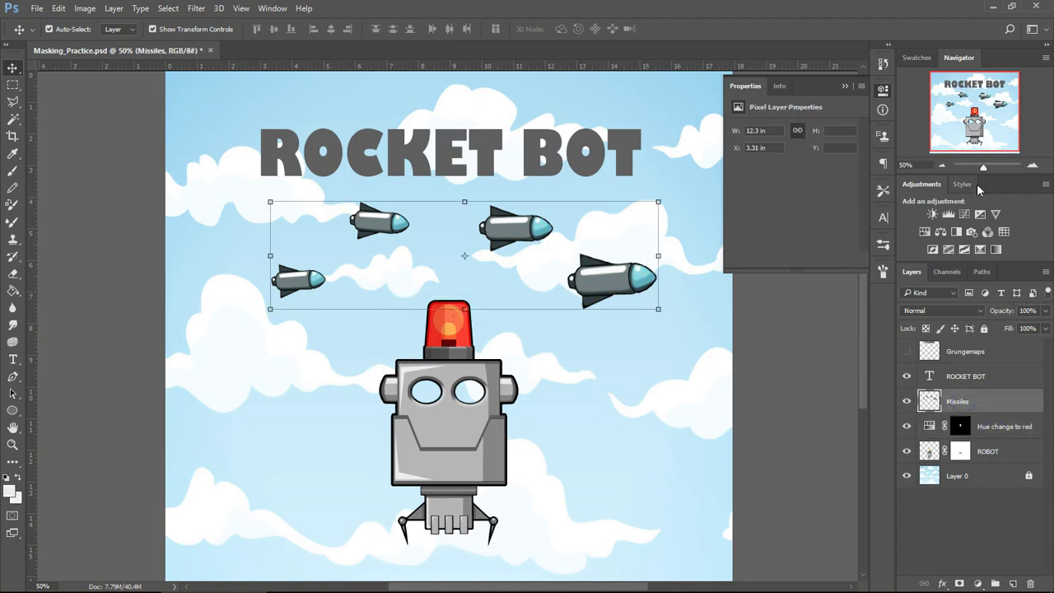
# - Show the hidden Grungemaps layer and move its texture down over the word ROCKET in the title
pyautogui.click(941, 164)
pyautogui.click(1029, 167)
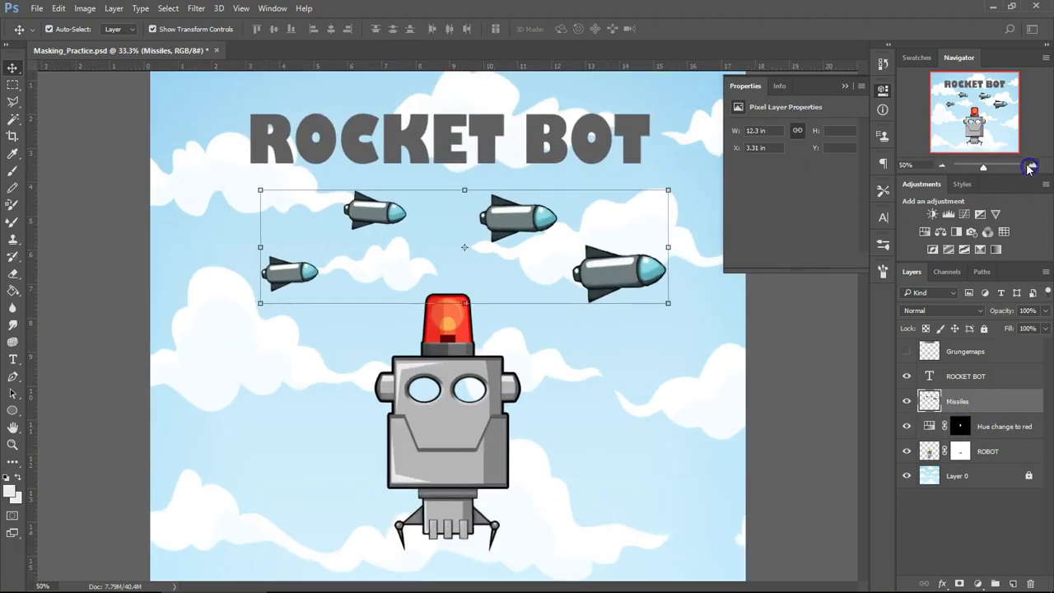
pyautogui.click(1030, 167)
pyautogui.moveTo(529, 198); pyautogui.dragTo(488, 420)
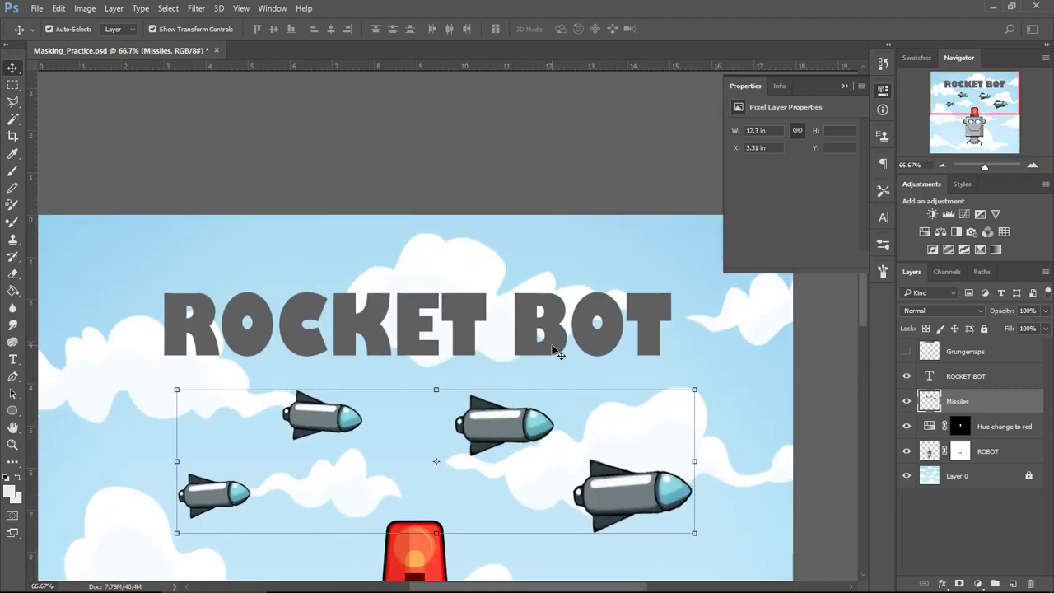
pyautogui.click(558, 353)
pyautogui.click(970, 352)
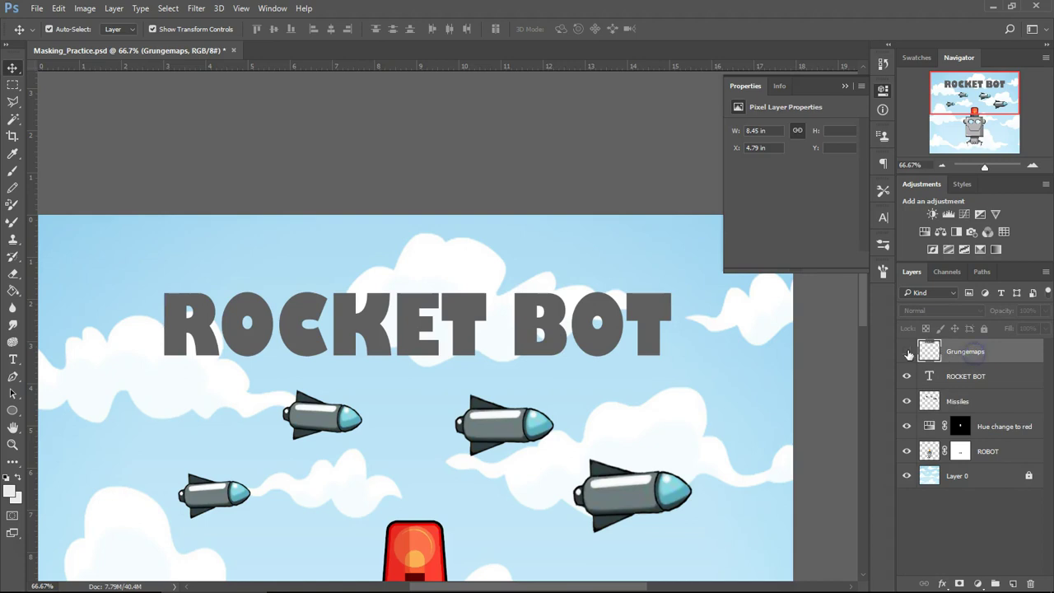
pyautogui.click(907, 353)
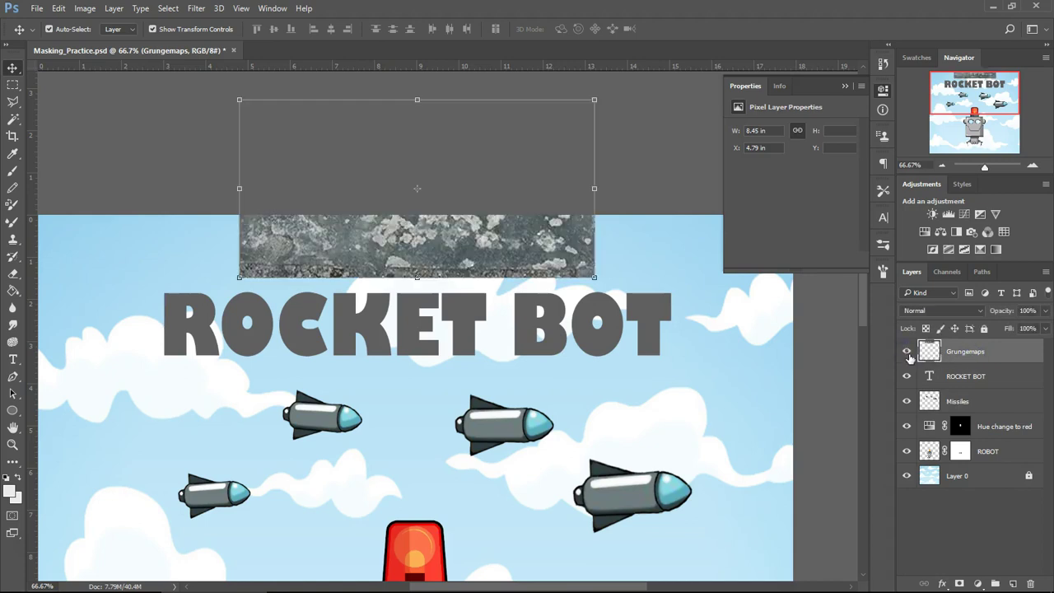
pyautogui.moveTo(508, 245); pyautogui.dragTo(605, 356)
pyautogui.moveTo(534, 331)
pyautogui.mouseDown()
pyautogui.moveTo(505, 223)
pyautogui.moveTo(541, 341)
pyautogui.moveTo(531, 338)
pyautogui.mouseUp()
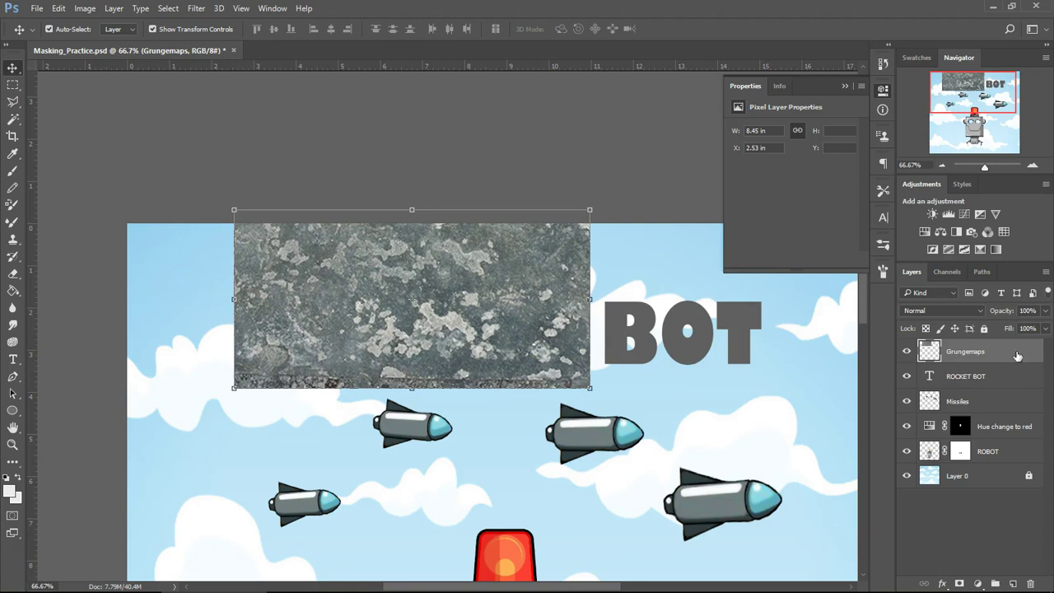
# - Clip the Grungemaps layer to the ROCKET BOT text and reposition the texture so it fills the word ROCKET
pyautogui.rightClick(1018, 356)
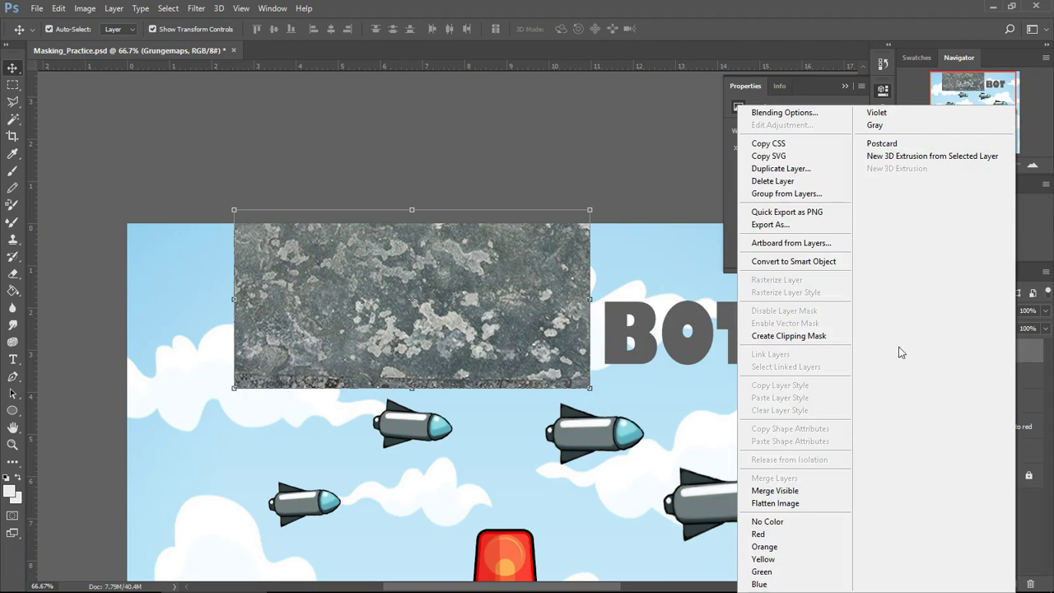
pyautogui.click(814, 335)
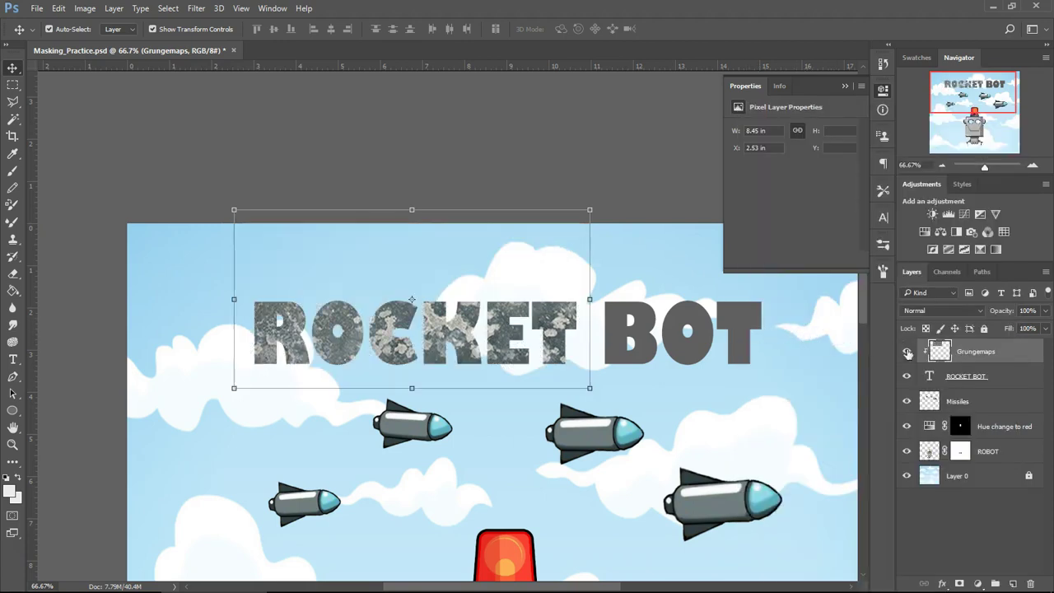
pyautogui.moveTo(552, 317); pyautogui.dragTo(546, 443)
pyautogui.moveTo(529, 397); pyautogui.dragTo(509, 340)
pyautogui.hotkey('ctrl', 'z')
pyautogui.click(971, 352)
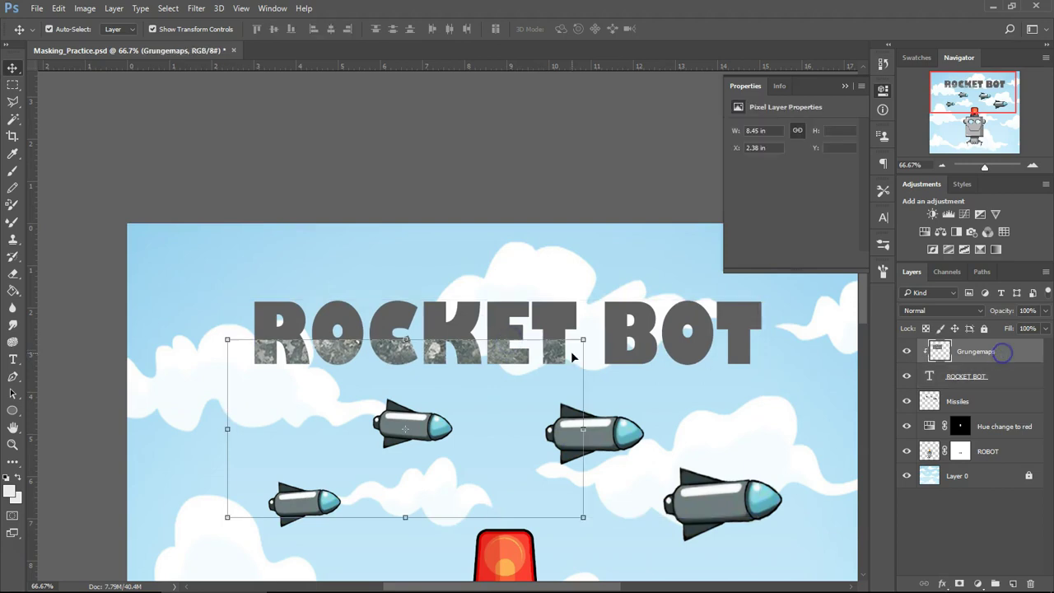
pyautogui.moveTo(584, 358); pyautogui.dragTo(576, 262)
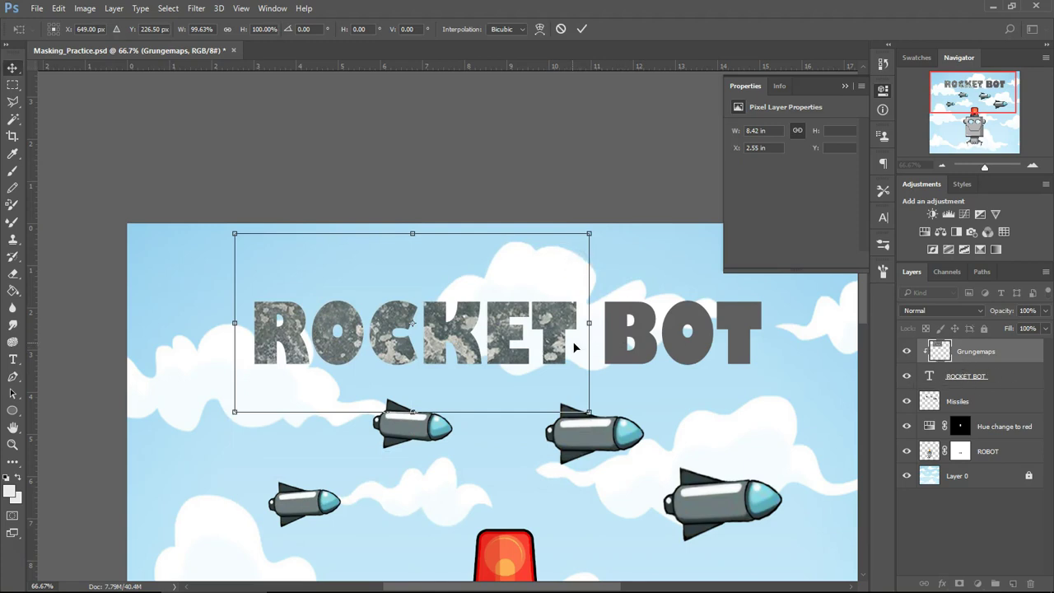
pyautogui.press('Return')
pyautogui.moveTo(690, 326); pyautogui.dragTo(607, 362)
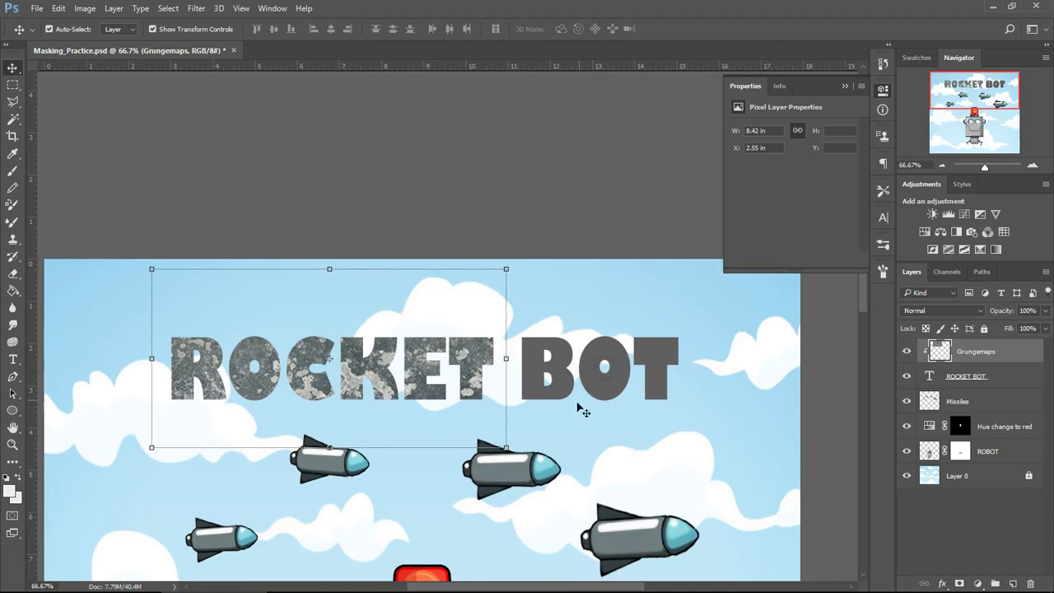
pyautogui.moveTo(474, 379); pyautogui.dragTo(444, 363)
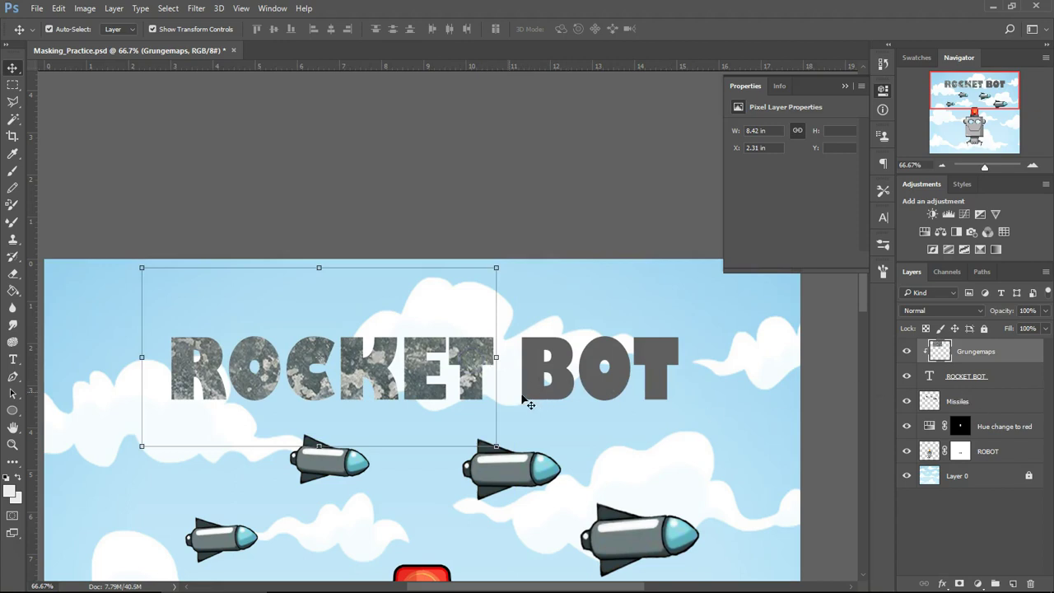
# - Duplicate the clipped Grungemaps layer as "Grungemaps 2" and move the duplicate across to fill the word BOT
pyautogui.rightClick(1025, 352)
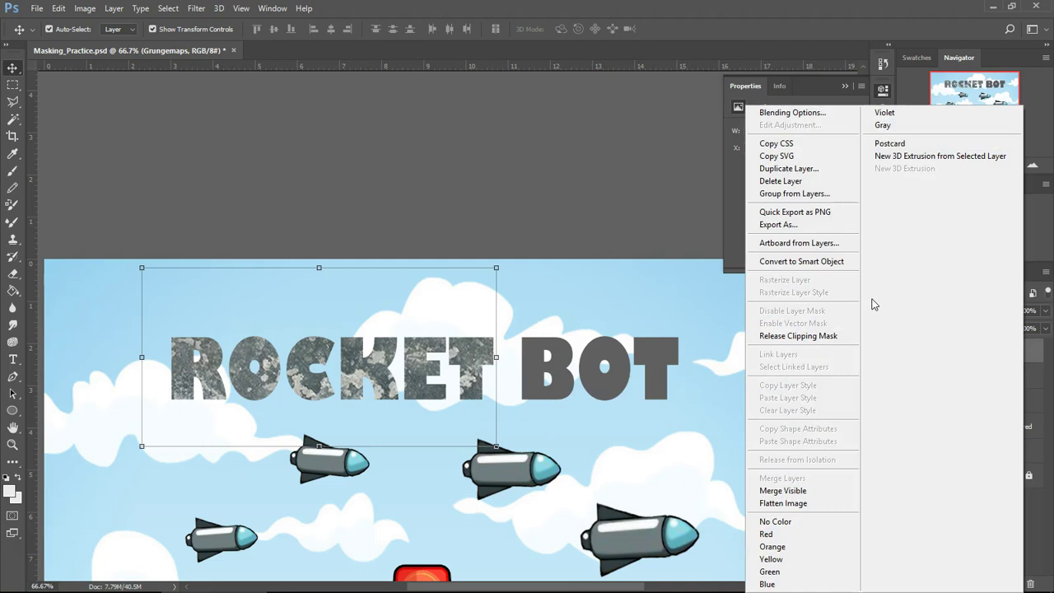
pyautogui.click(806, 169)
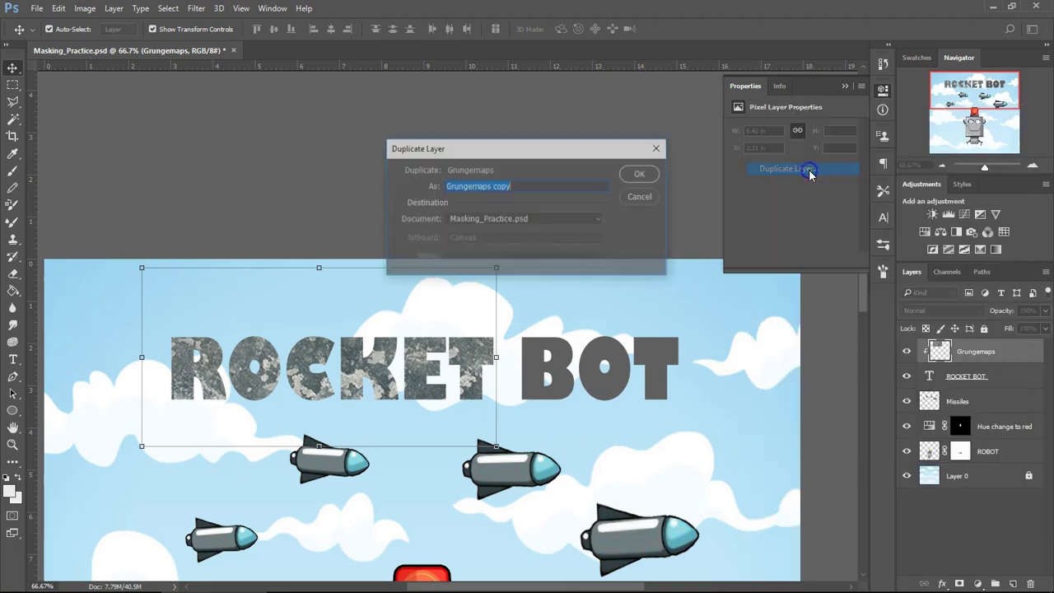
pyautogui.click(527, 188)
pyautogui.press('BackSpace')
pyautogui.press('BackSpace')
pyautogui.press('BackSpace')
pyautogui.press('BackSpace')
pyautogui.write('2')
pyautogui.click(642, 175)
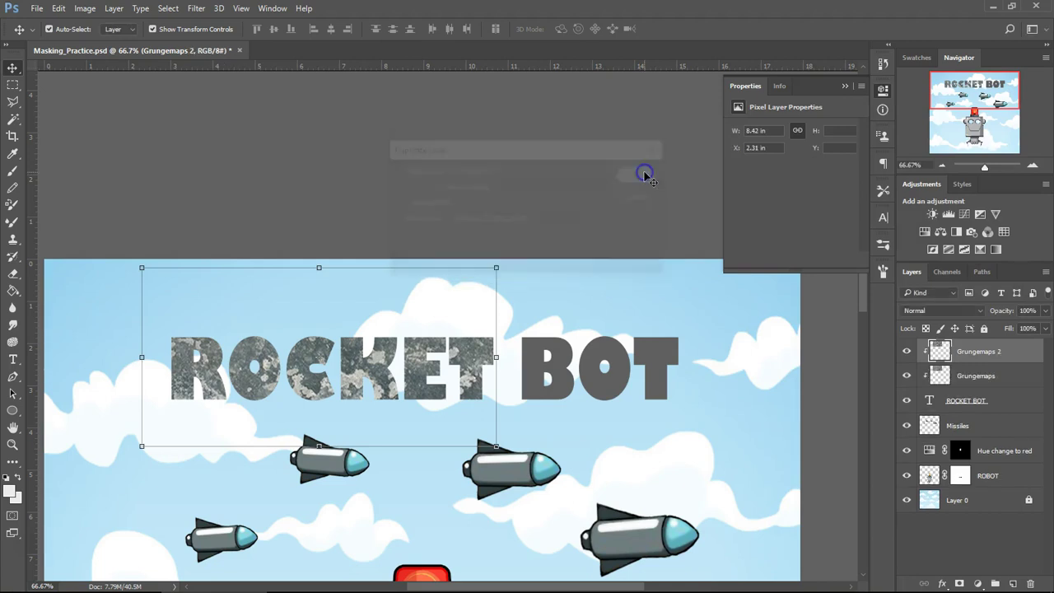
pyautogui.moveTo(486, 354); pyautogui.dragTo(804, 357)
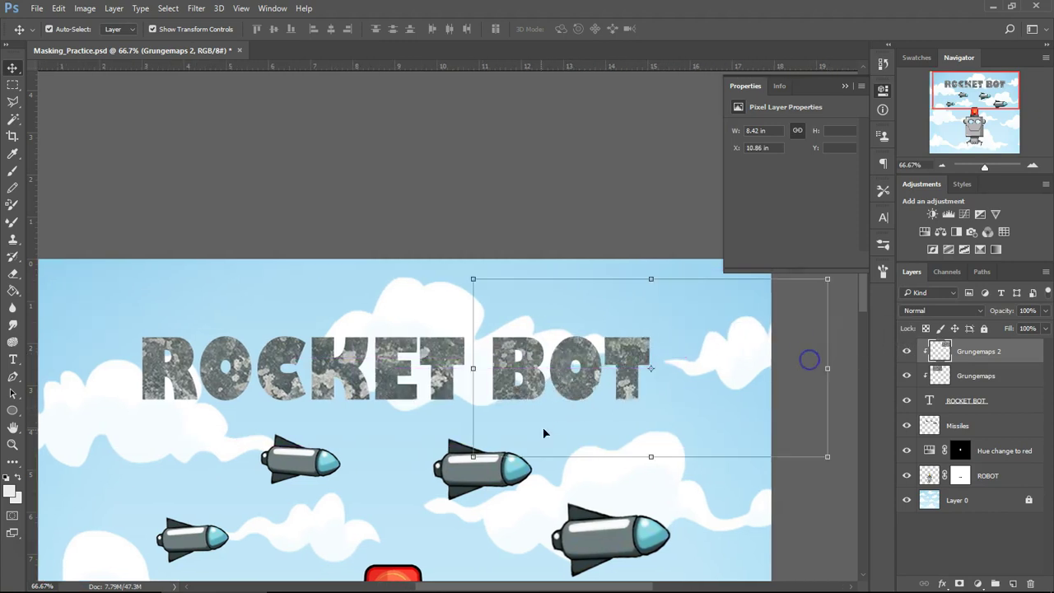
pyautogui.click(575, 421)
pyautogui.click(976, 377)
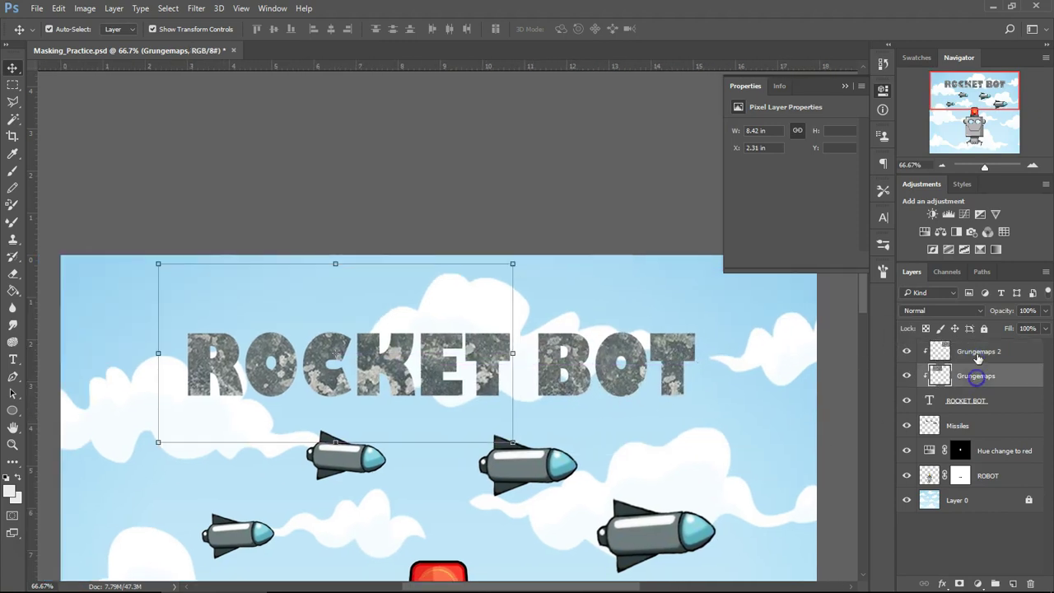
pyautogui.click(957, 353)
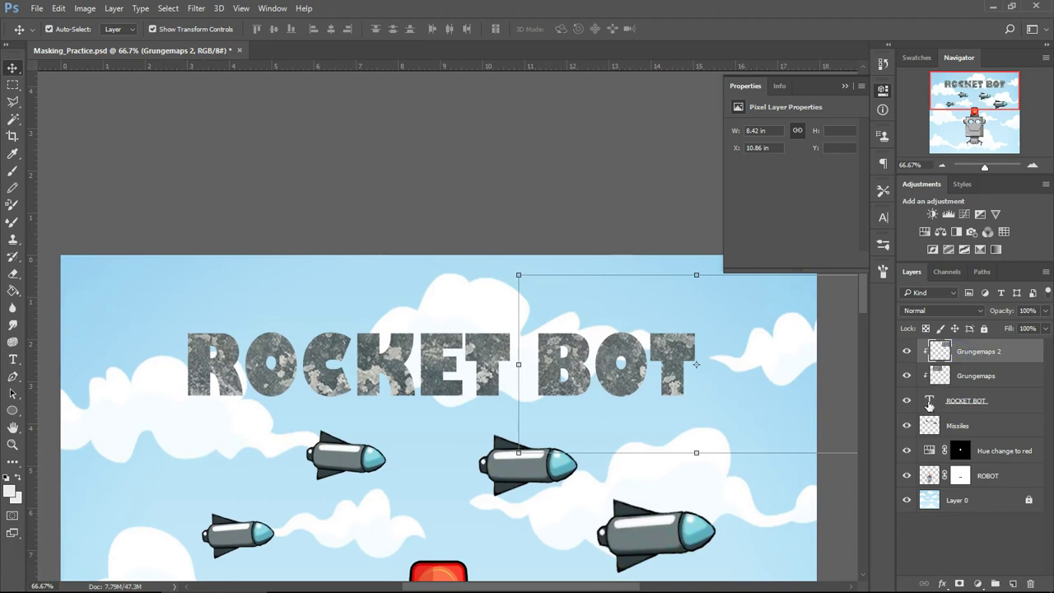
pyautogui.moveTo(677, 505); pyautogui.dragTo(690, 400)
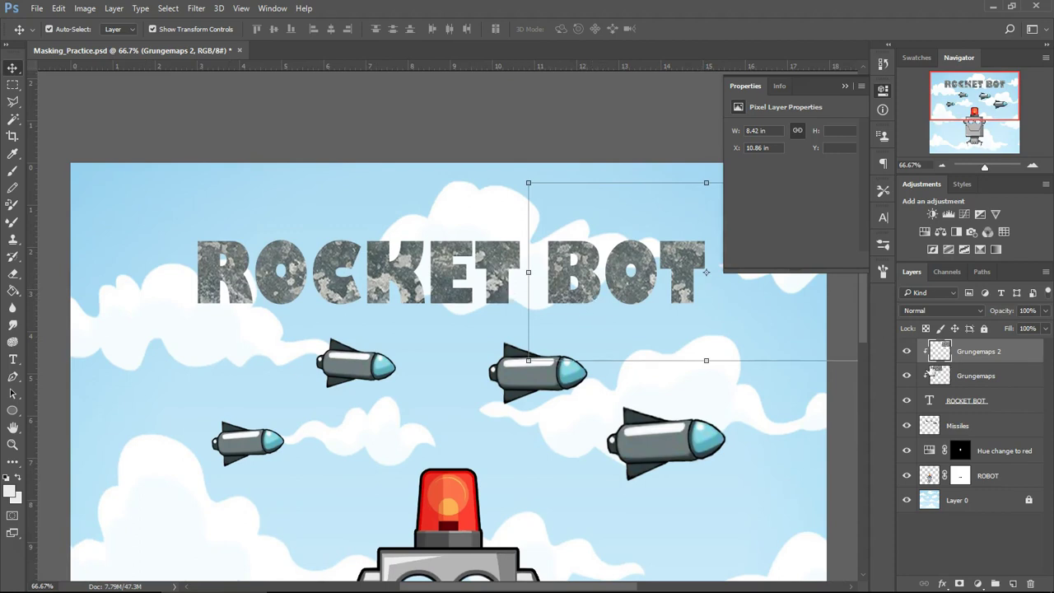
pyautogui.click(1000, 402)
# - Place a duplicate of the Grungemaps 2 layer directly above the Missiles layer and clip it to the missiles
pyautogui.click(993, 354)
pyautogui.moveTo(621, 507); pyautogui.dragTo(659, 436)
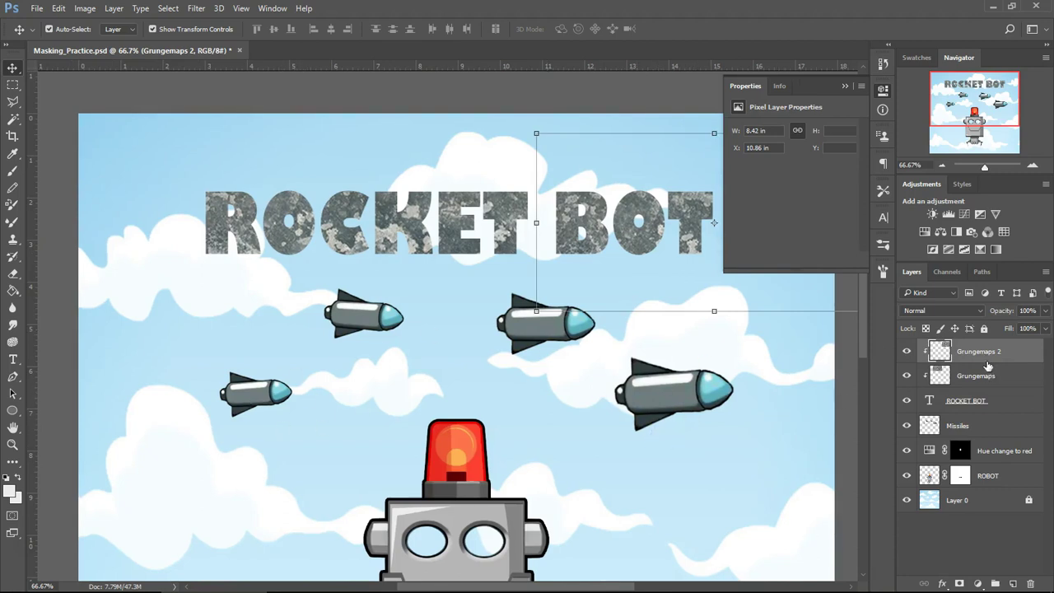
pyautogui.hotkey('ctrl', 'j')
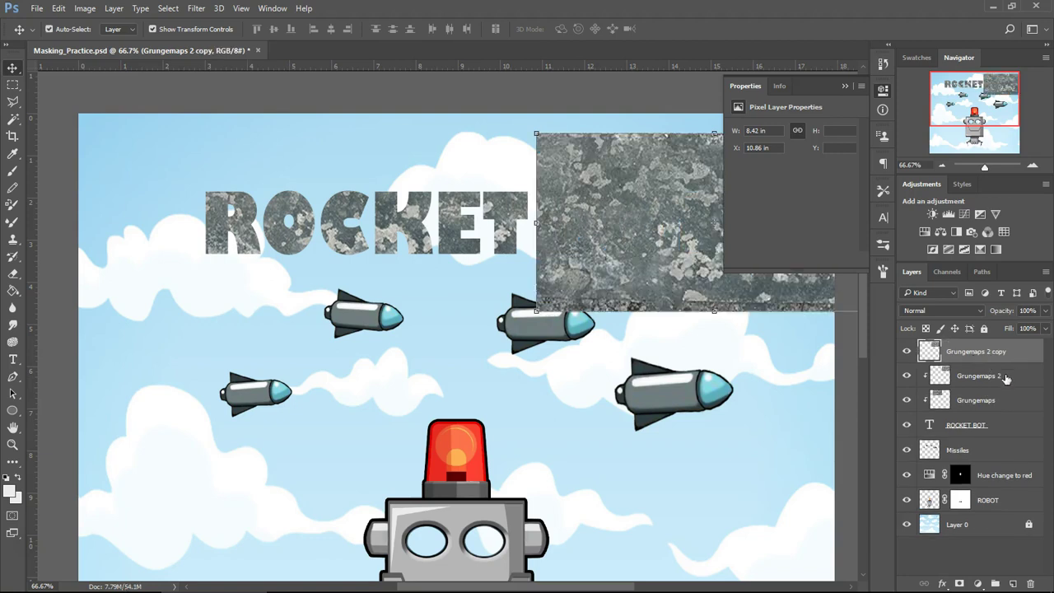
pyautogui.moveTo(929, 353); pyautogui.dragTo(974, 441)
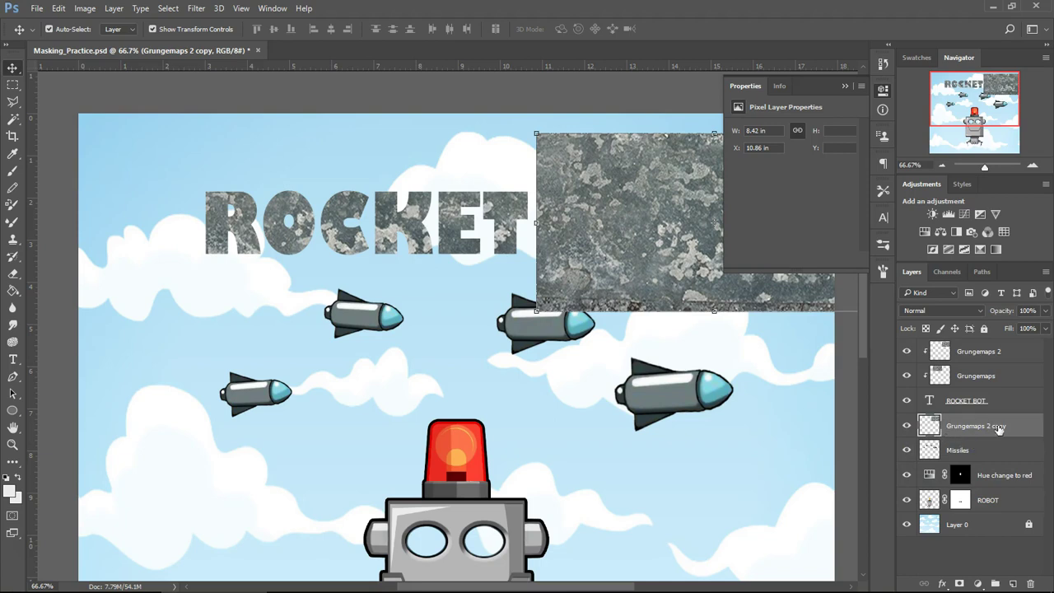
pyautogui.rightClick(1005, 429)
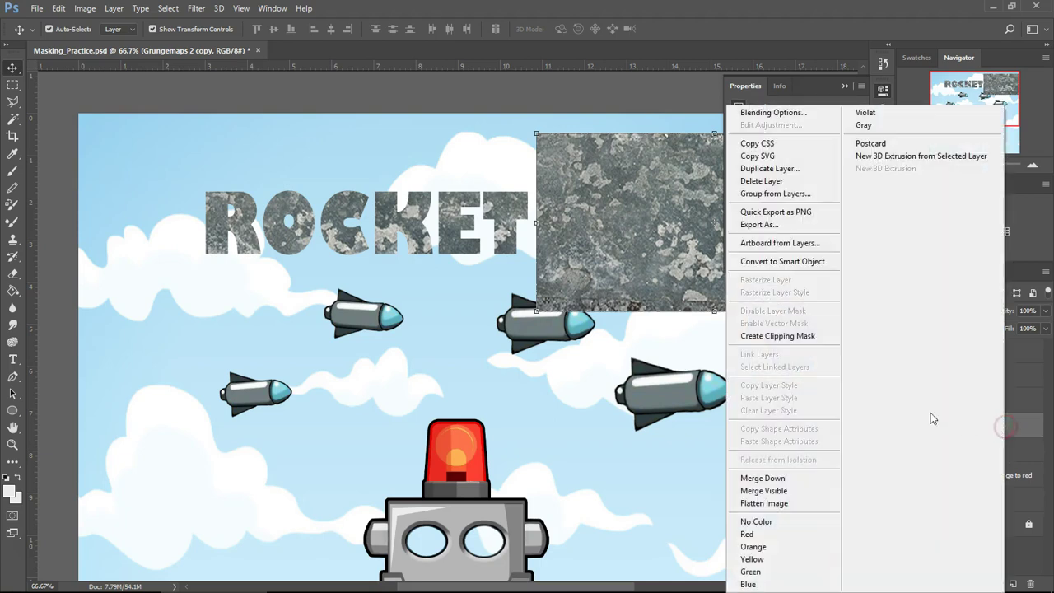
pyautogui.click(795, 340)
# - Move only the texture clipped to the Missiles layer so it covers the two larger missiles
pyautogui.moveTo(649, 294); pyautogui.dragTo(588, 356)
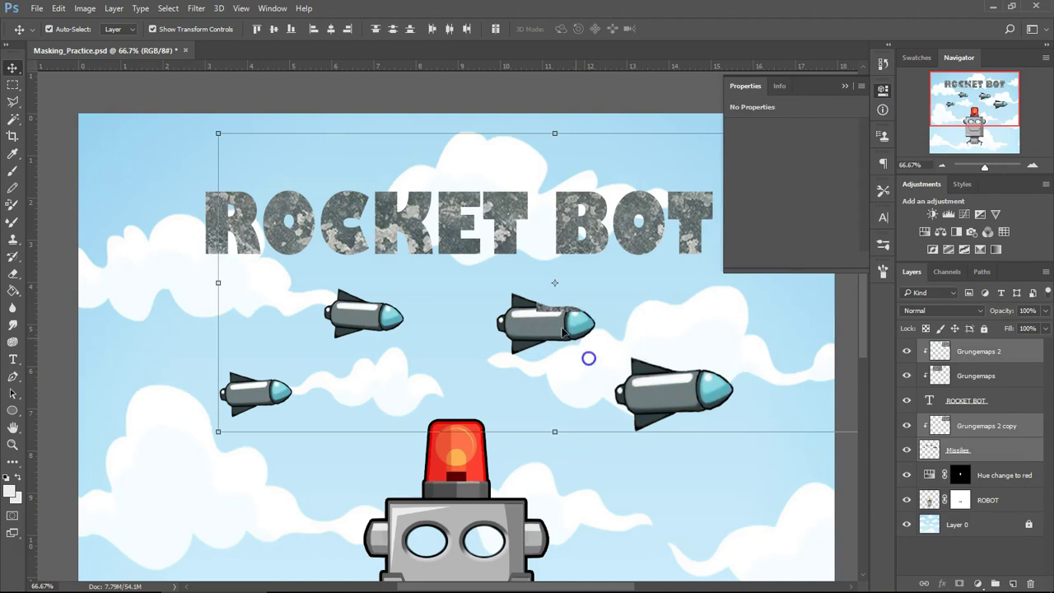
pyautogui.click(999, 423)
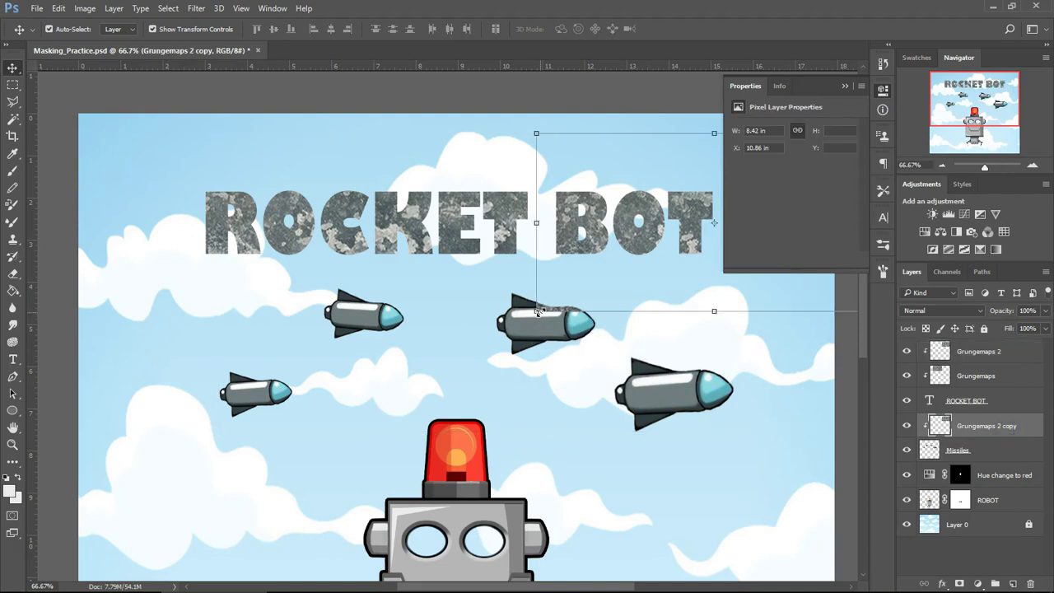
pyautogui.moveTo(544, 309); pyautogui.dragTo(466, 451)
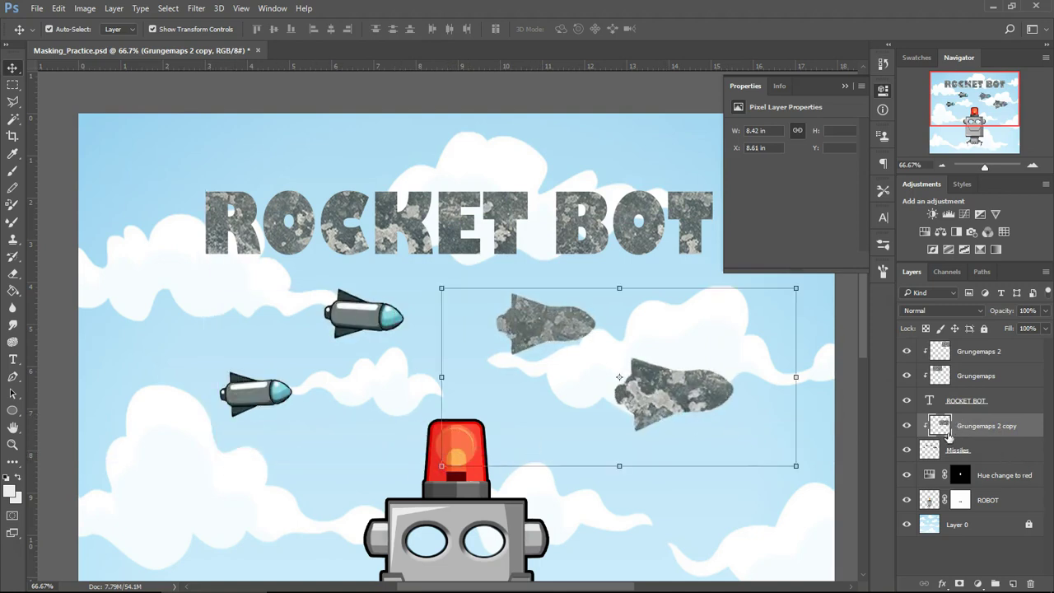
# - Set the missile texture's blend mode to Overlay after trying Multiply, and nudge the texture slightly upward
pyautogui.click(957, 314)
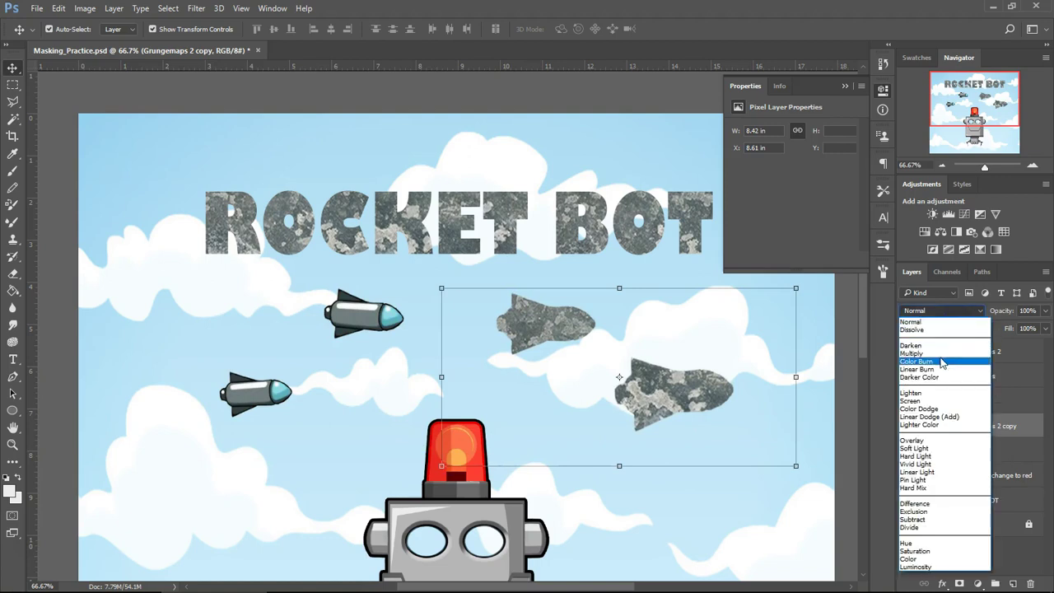
pyautogui.click(952, 355)
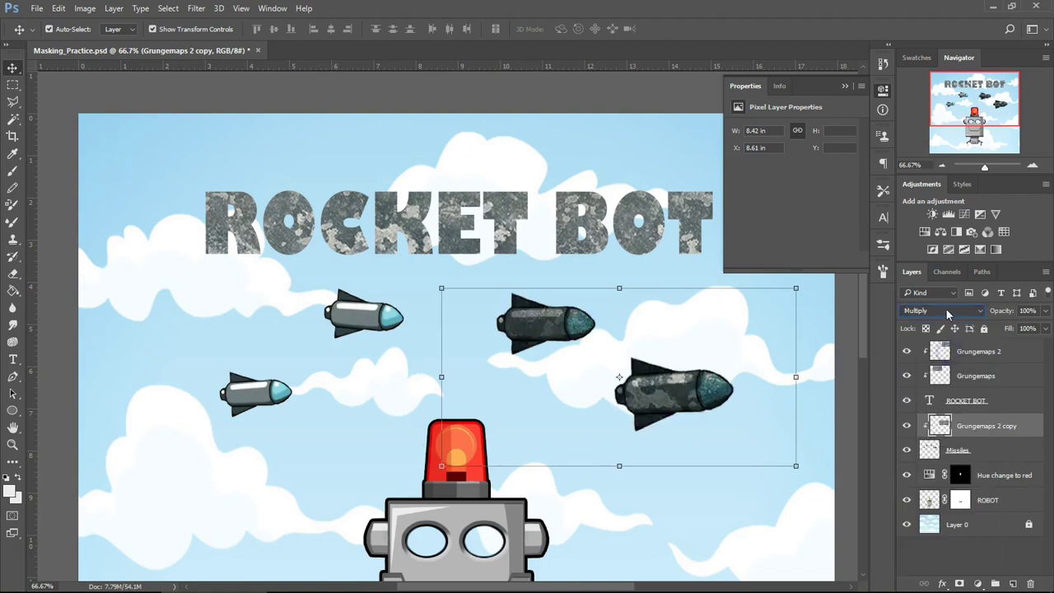
pyautogui.click(943, 312)
pyautogui.click(948, 441)
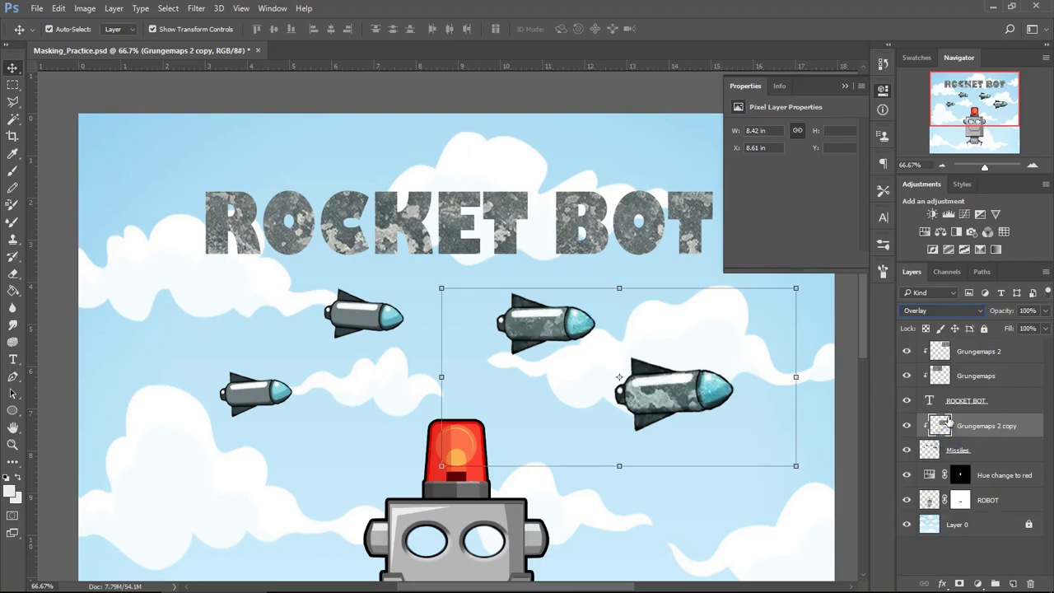
pyautogui.moveTo(683, 392); pyautogui.dragTo(684, 386)
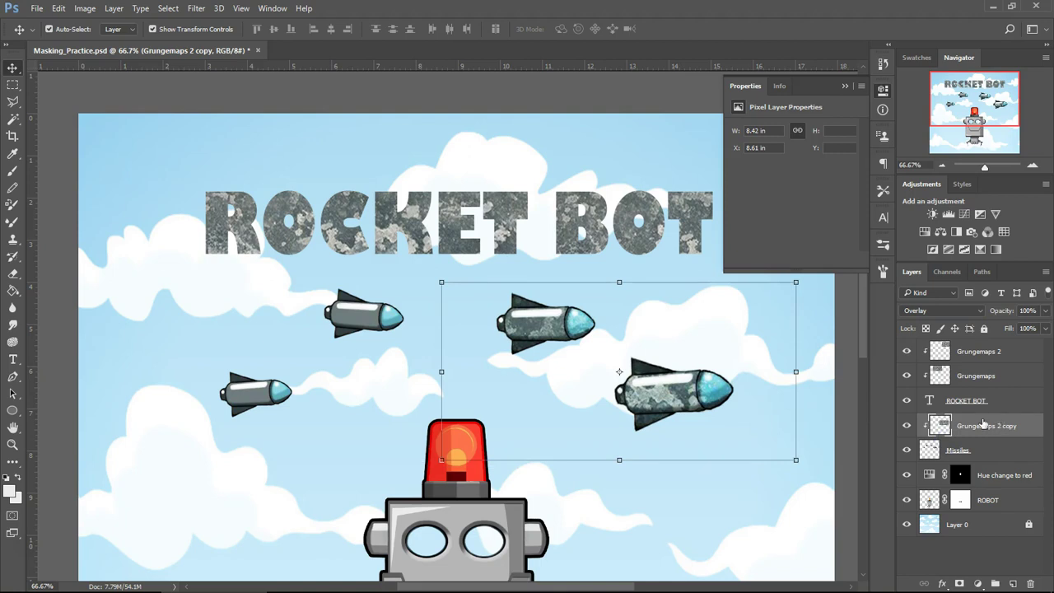
pyautogui.click(939, 164)
pyautogui.click(947, 531)
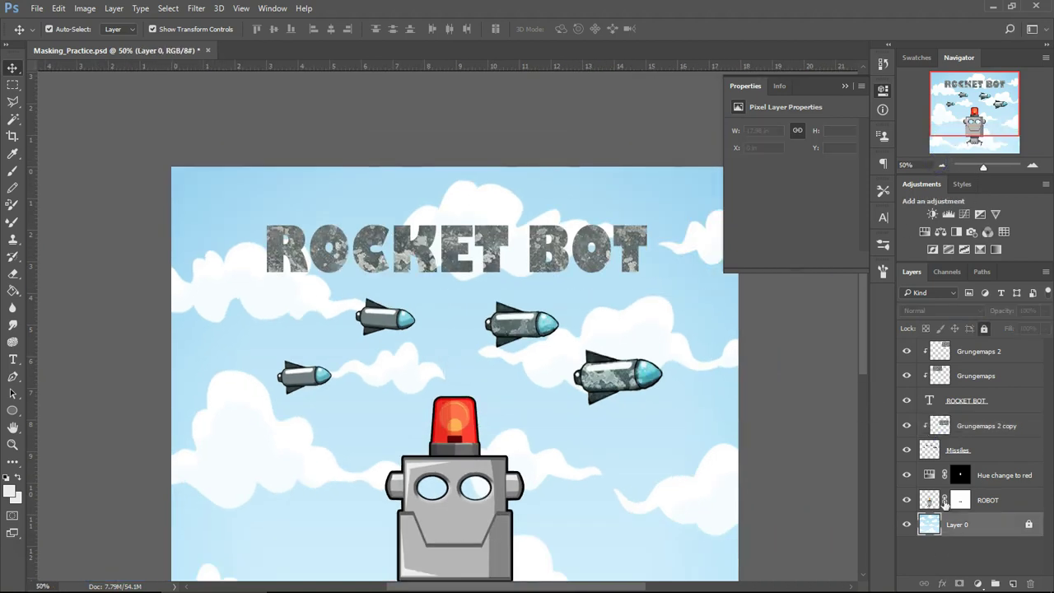
pyautogui.click(942, 165)
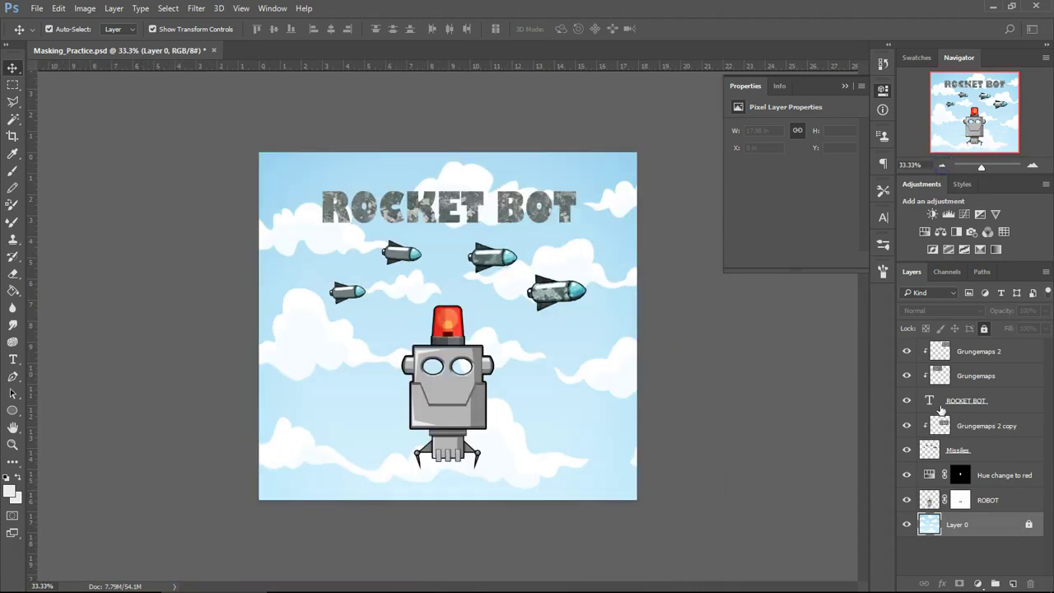
pyautogui.click(1000, 402)
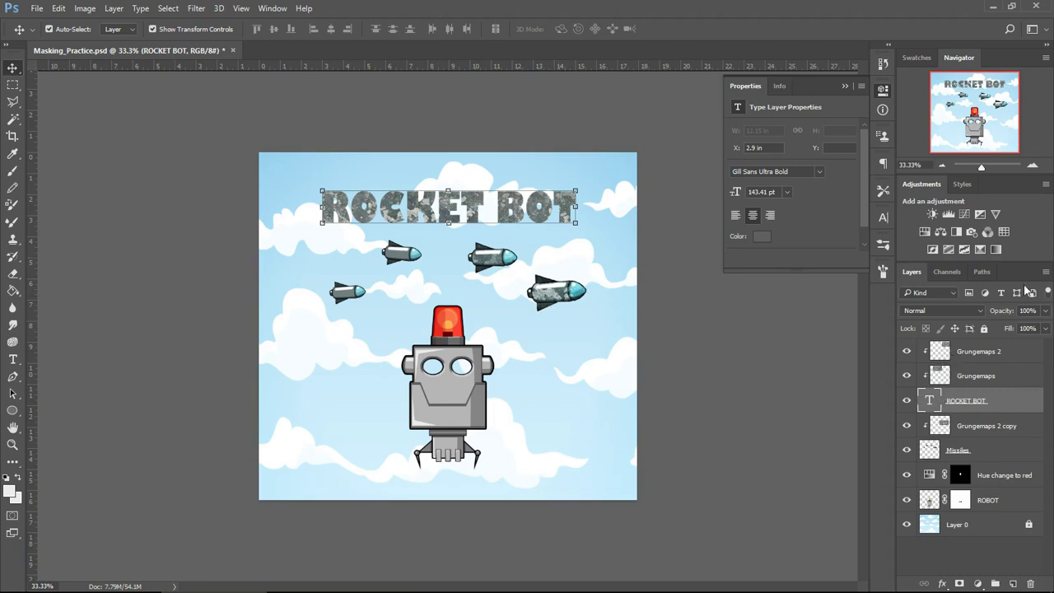
pyautogui.click(1033, 164)
pyautogui.click(1032, 165)
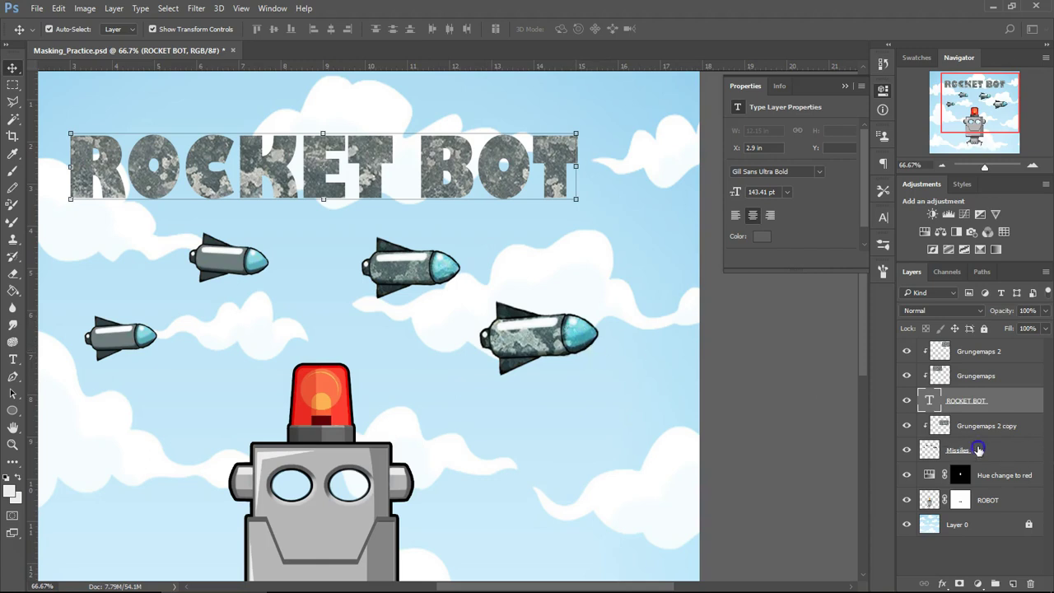
# - On the Missiles layer, select the nose cone of the largest missile with the Polygonal Lasso, following its seam with the body
pyautogui.click(945, 450)
pyautogui.click(1032, 164)
pyautogui.click(1031, 165)
pyautogui.click(1031, 165)
pyautogui.moveTo(737, 382); pyautogui.dragTo(243, 392)
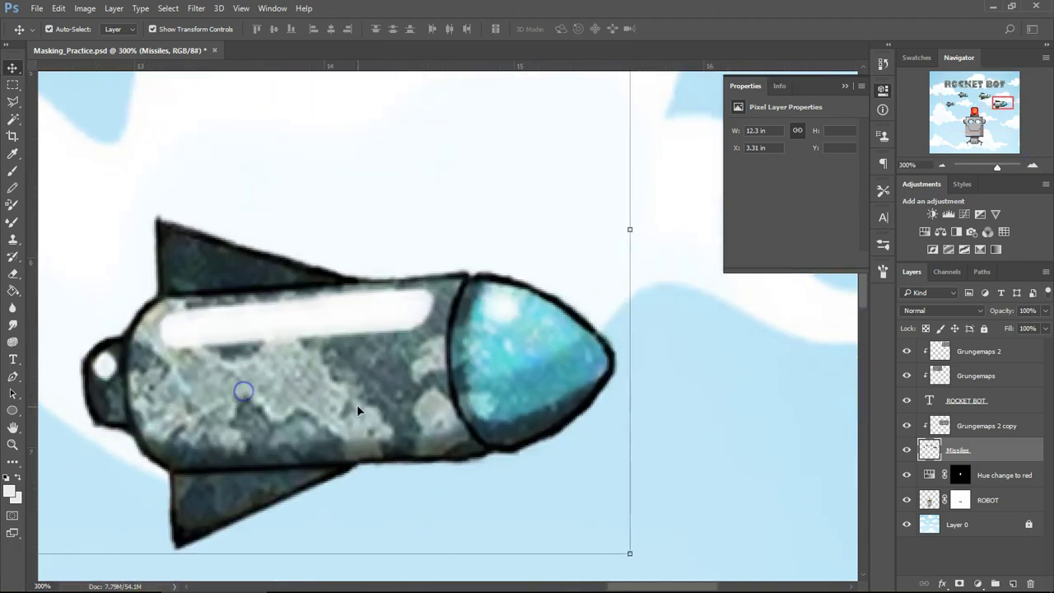
pyautogui.press('l')
pyautogui.click(473, 271)
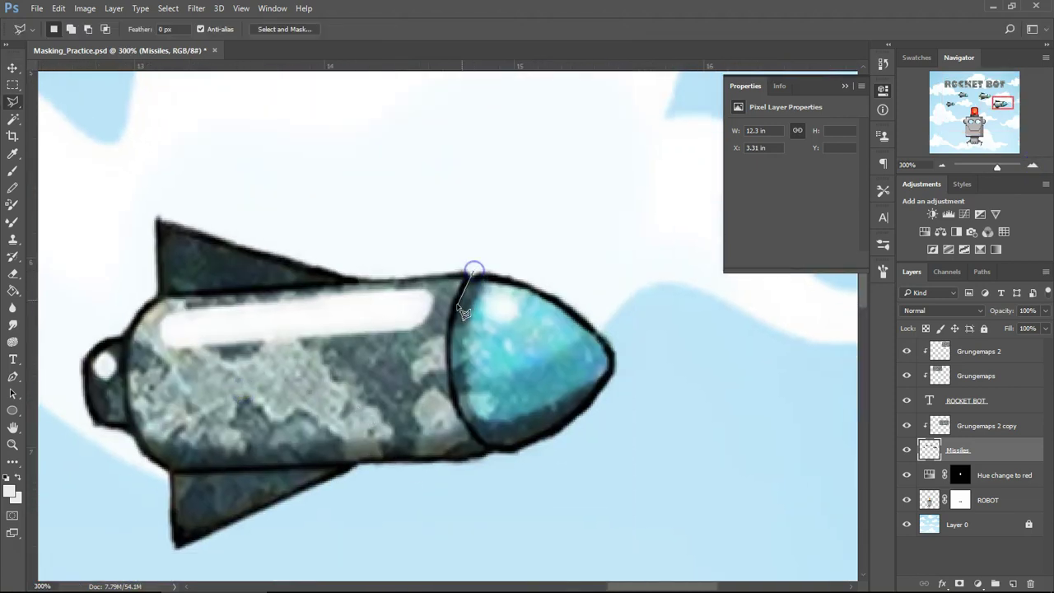
pyautogui.click(452, 326)
pyautogui.click(453, 393)
pyautogui.click(464, 420)
pyautogui.click(482, 442)
pyautogui.click(519, 473)
pyautogui.click(640, 481)
pyautogui.click(688, 378)
pyautogui.click(659, 290)
pyautogui.doubleClick(540, 236)
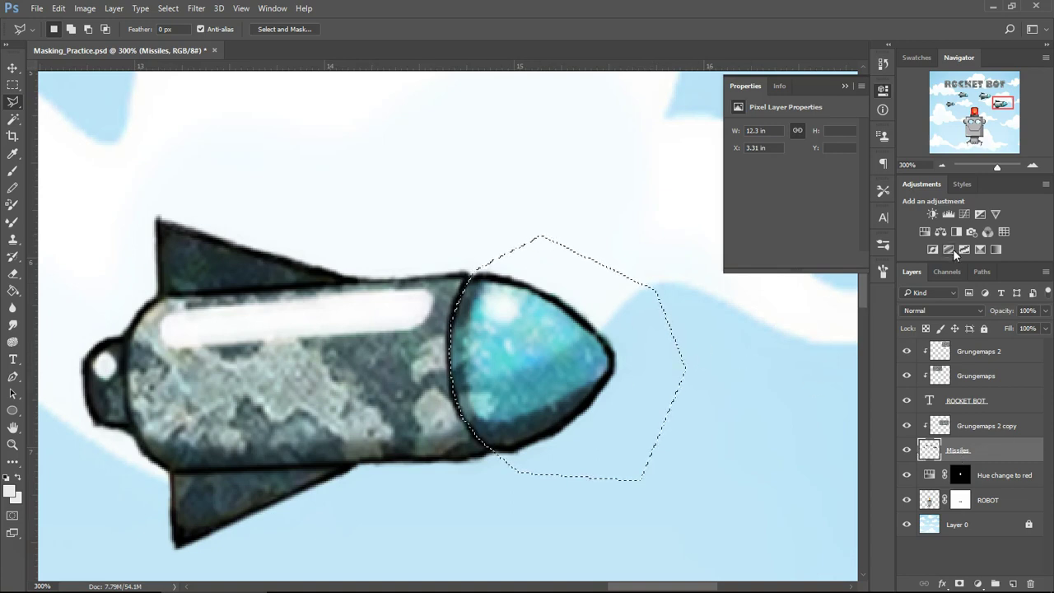
# - Add a Hue/Saturation adjustment clipped to the Missiles layer for the selected nose cone and set its Hue to -68
pyautogui.click(923, 231)
pyautogui.moveTo(791, 178); pyautogui.dragTo(762, 179)
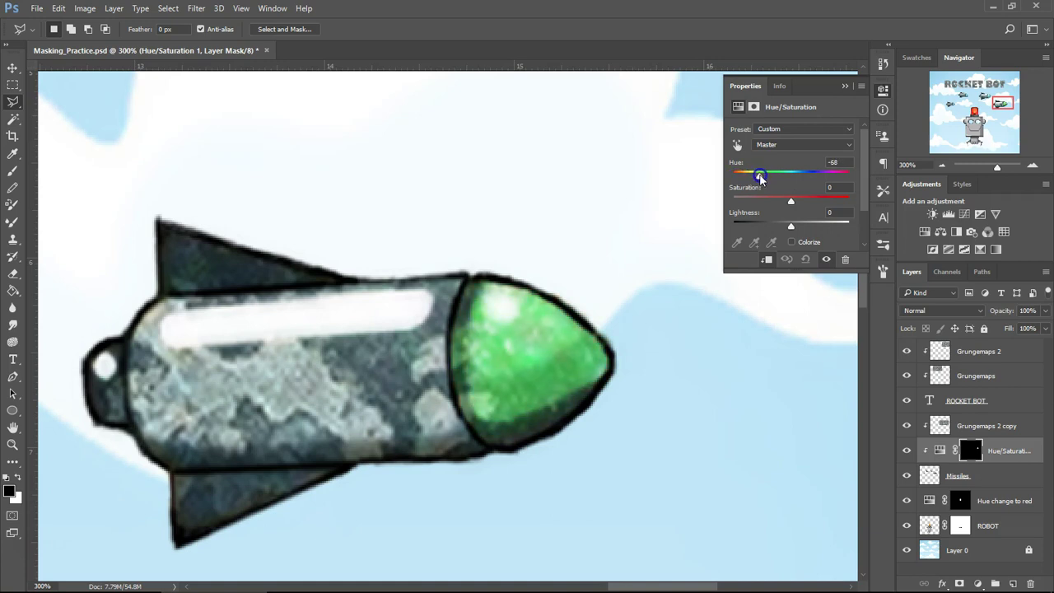
pyautogui.hotkey('ctrl', '-')
pyautogui.hotkey('ctrl', '-')
pyautogui.hotkey('ctrl', '-')
pyautogui.hotkey('ctrl', '-')
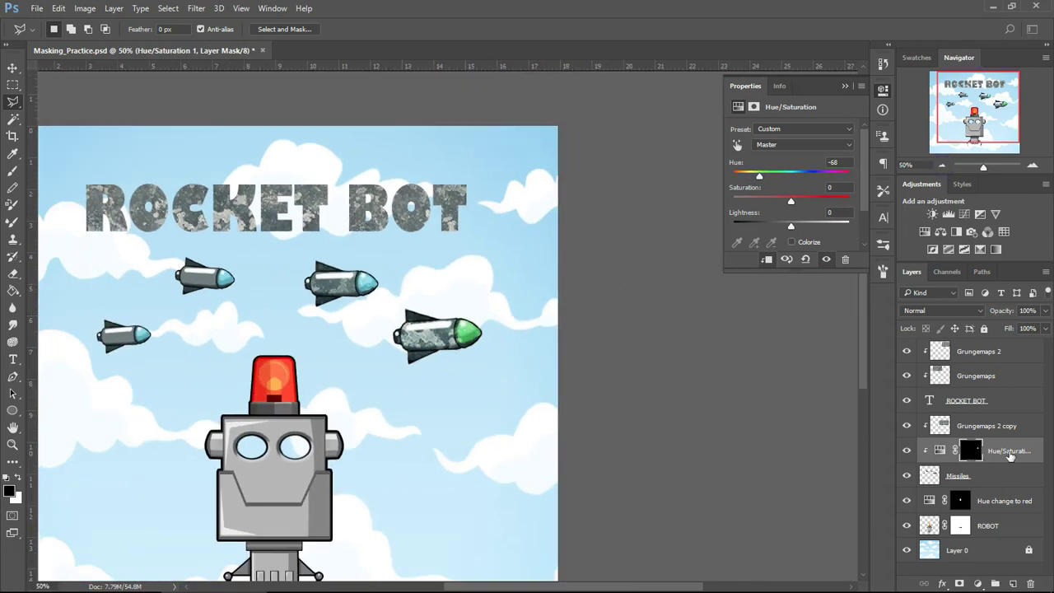
pyautogui.click(844, 85)
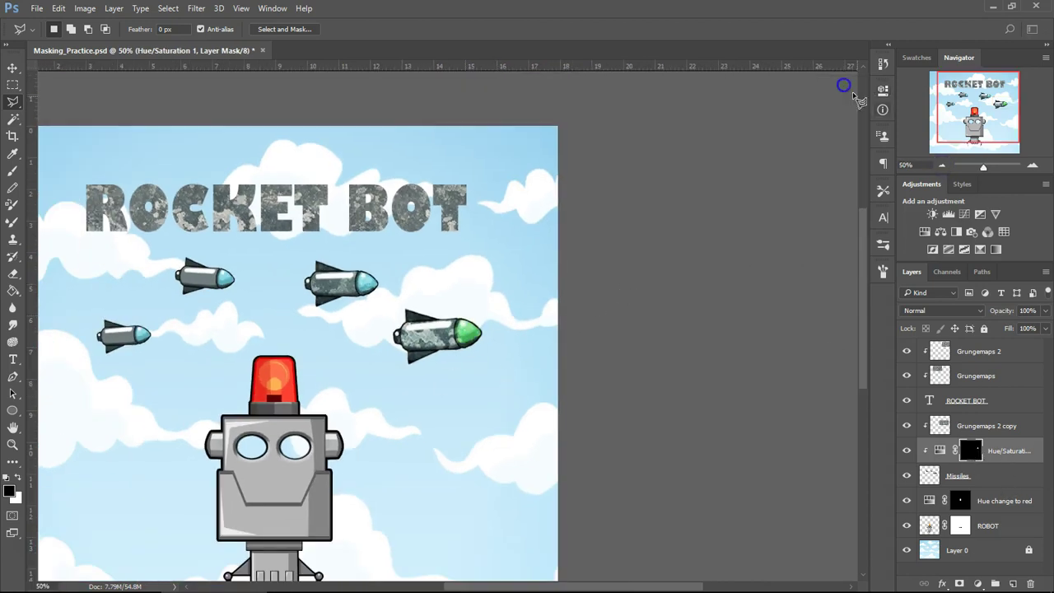
pyautogui.click(941, 166)
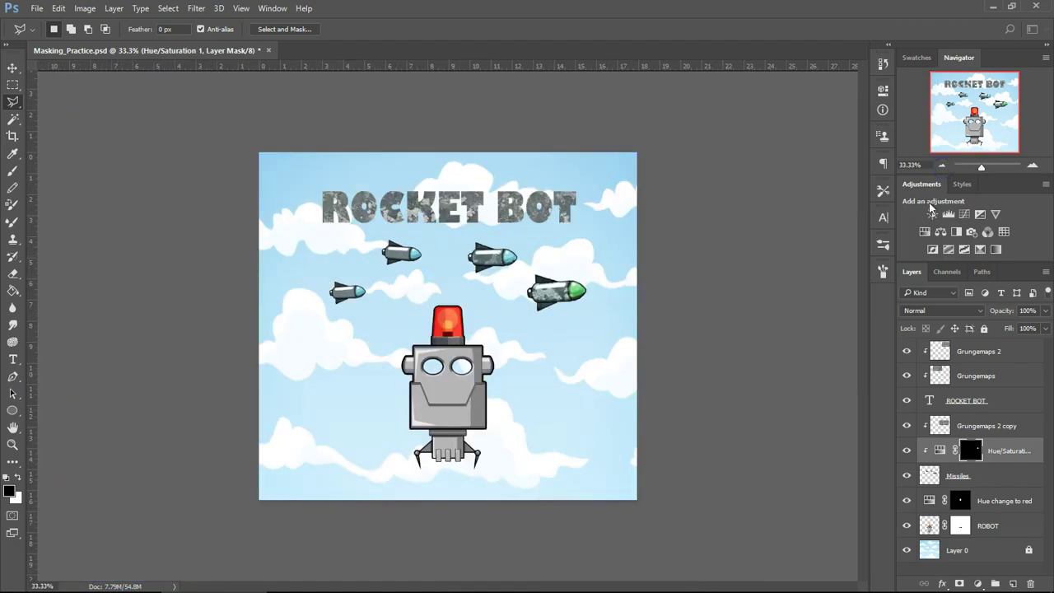
# - In Shield_lastname.psd, start a Polygonal Lasso outline up the left edge of the shield's lowest plate to its upper-left corner
pyautogui.click(1033, 166)
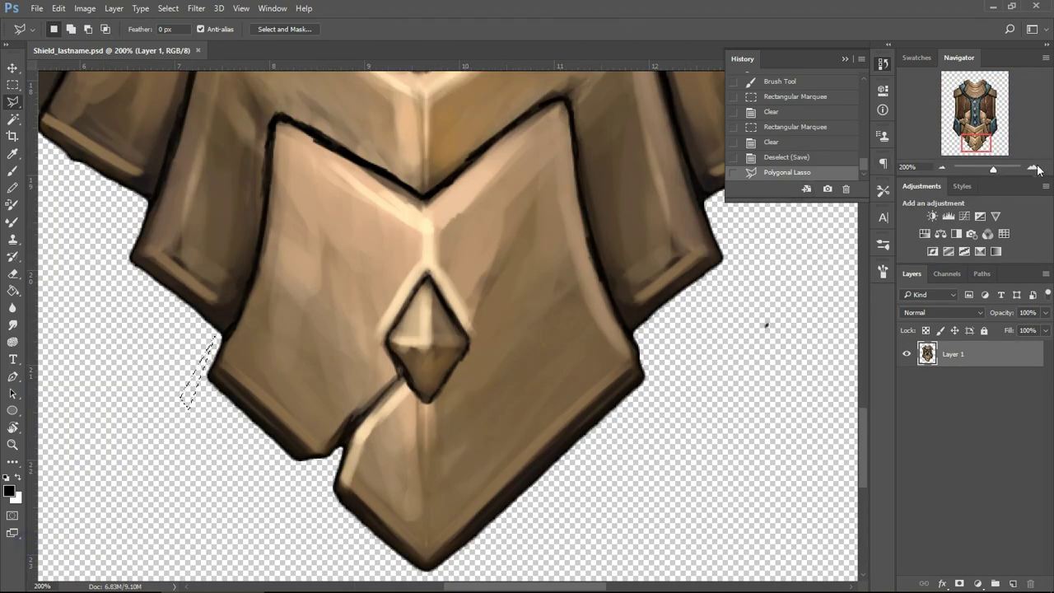
pyautogui.click(1032, 167)
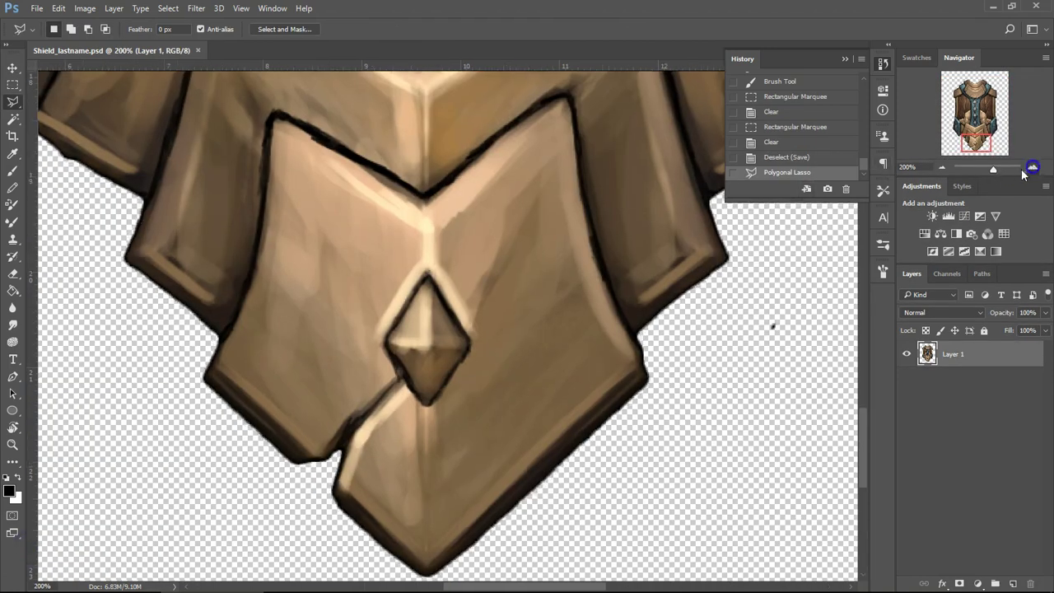
pyautogui.click(1033, 167)
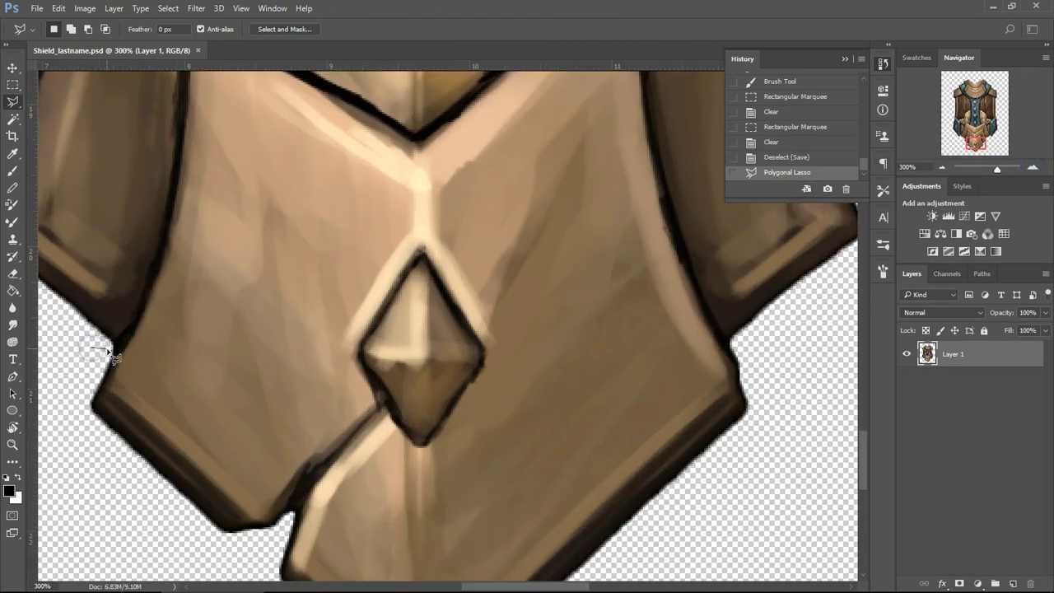
pyautogui.click(110, 349)
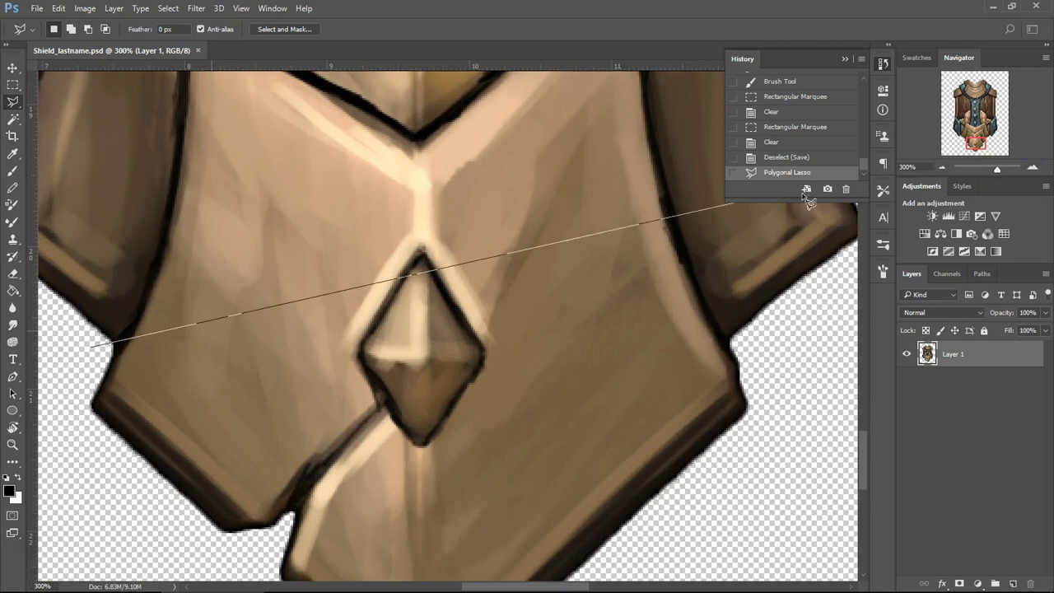
pyautogui.moveTo(116, 346); pyautogui.dragTo(387, 349)
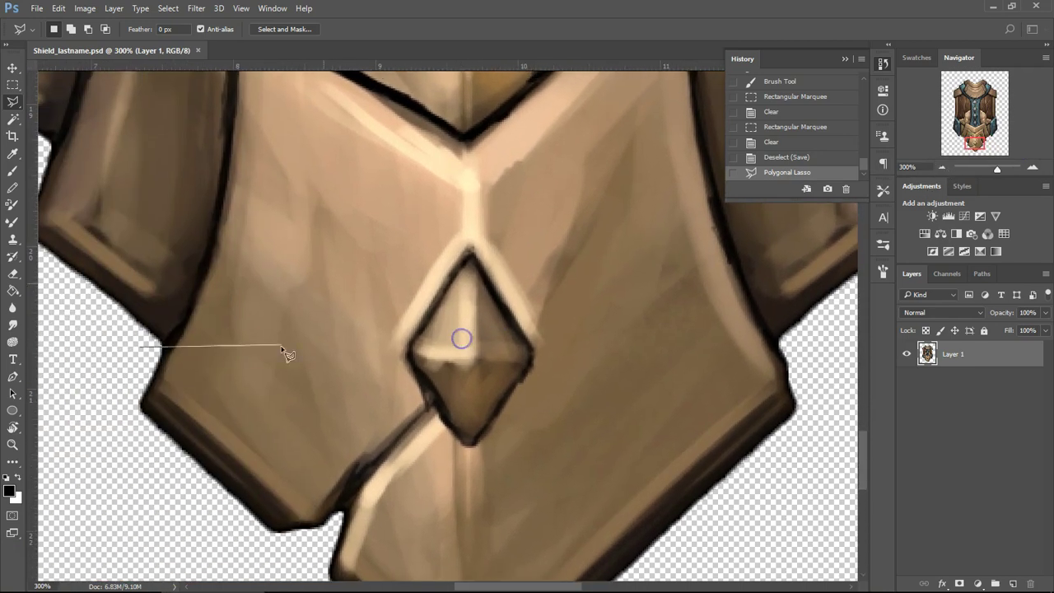
pyautogui.moveTo(148, 350)
pyautogui.mouseDown()
pyautogui.moveTo(176, 336)
pyautogui.moveTo(208, 273)
pyautogui.mouseUp()
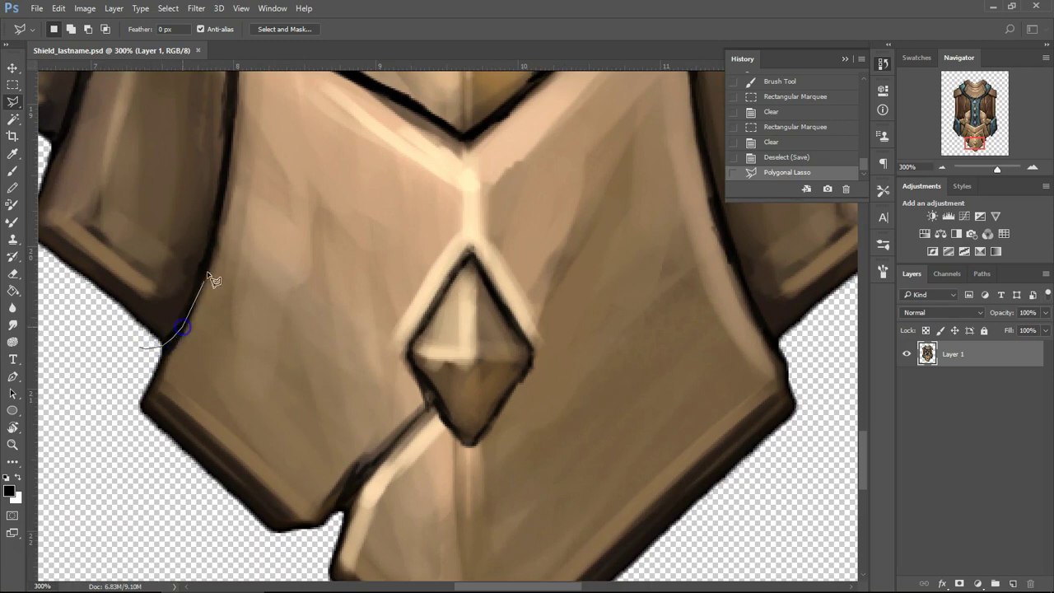
pyautogui.click(208, 261)
pyautogui.moveTo(266, 233); pyautogui.dragTo(279, 359)
pyautogui.moveTo(231, 326)
pyautogui.mouseDown()
pyautogui.moveTo(240, 200)
pyautogui.moveTo(258, 149)
pyautogui.moveTo(344, 174)
pyautogui.moveTo(353, 200)
pyautogui.mouseUp()
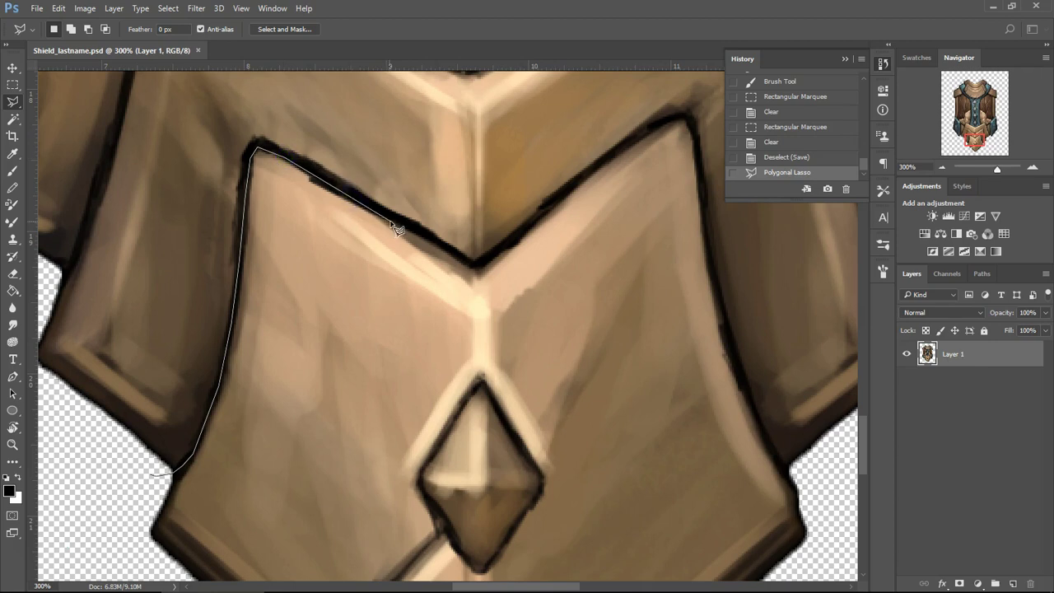
# - Continue the lasso outline through the plate's V-shaped upper edge and down its right edge, ending just outside the shield
pyautogui.click(479, 267)
pyautogui.click(602, 167)
pyautogui.click(652, 133)
pyautogui.click(695, 143)
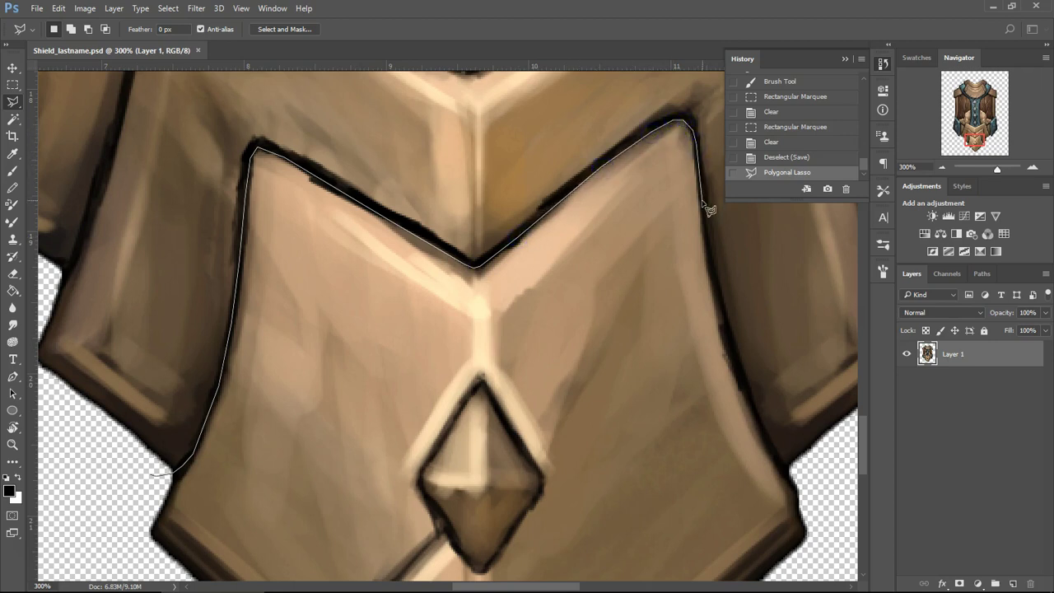
pyautogui.click(713, 287)
pyautogui.click(731, 356)
pyautogui.click(762, 437)
pyautogui.scroll(-1, 770, 453)
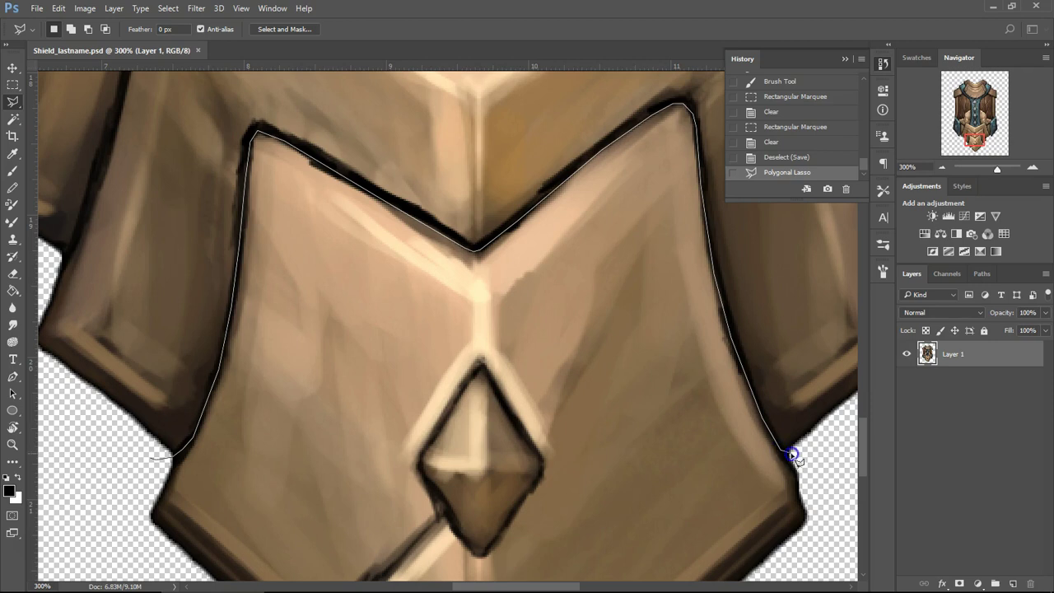
pyautogui.click(820, 450)
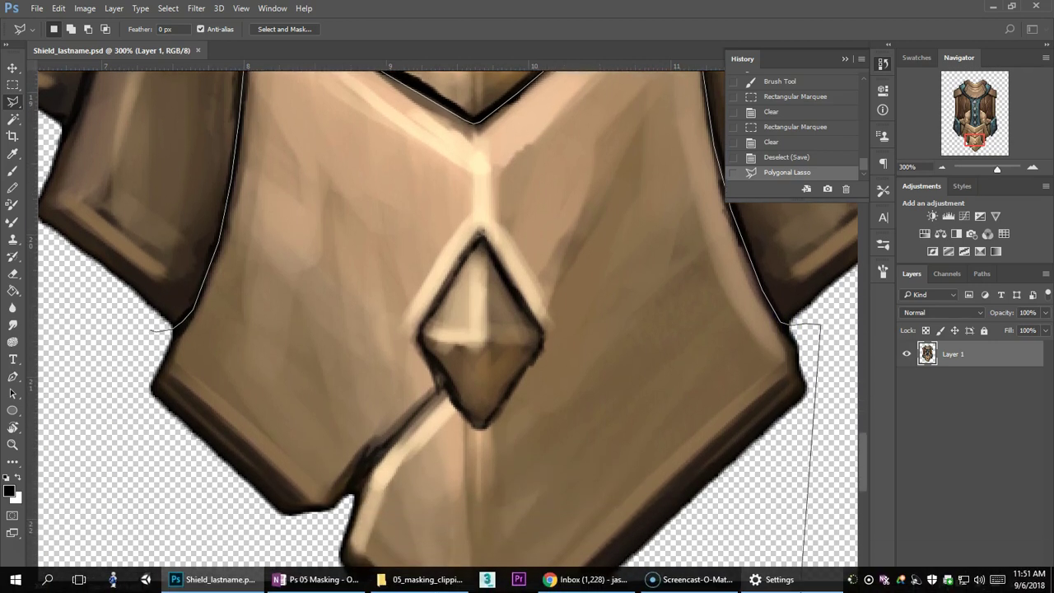
# - Close the selection by looping loosely through the transparent area around the plate's lower tip and left side
pyautogui.click(715, 479)
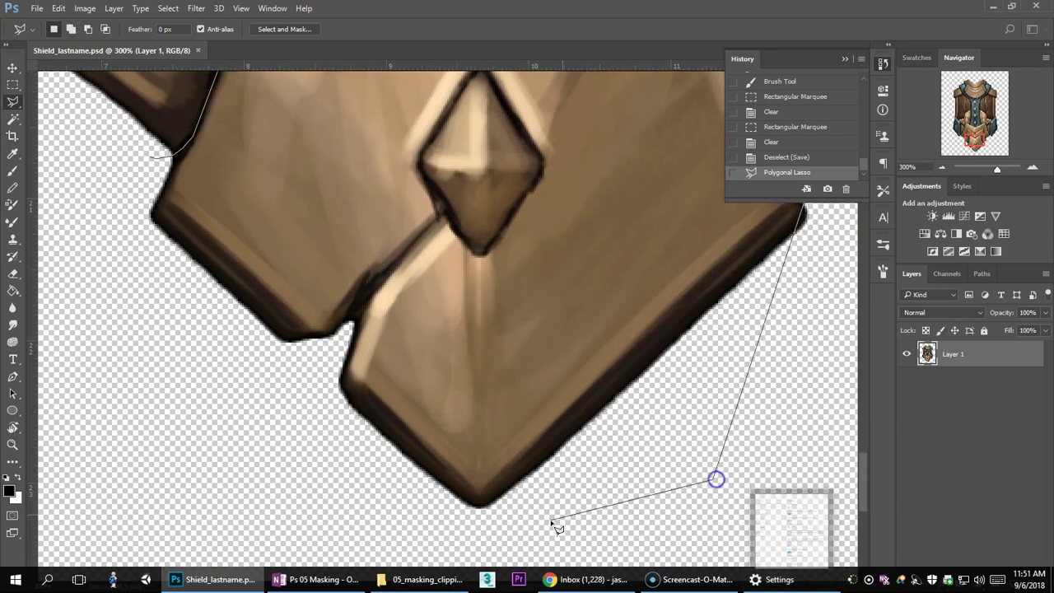
pyautogui.click(486, 525)
pyautogui.click(337, 501)
pyautogui.click(172, 388)
pyautogui.click(113, 226)
pyautogui.doubleClick(121, 233)
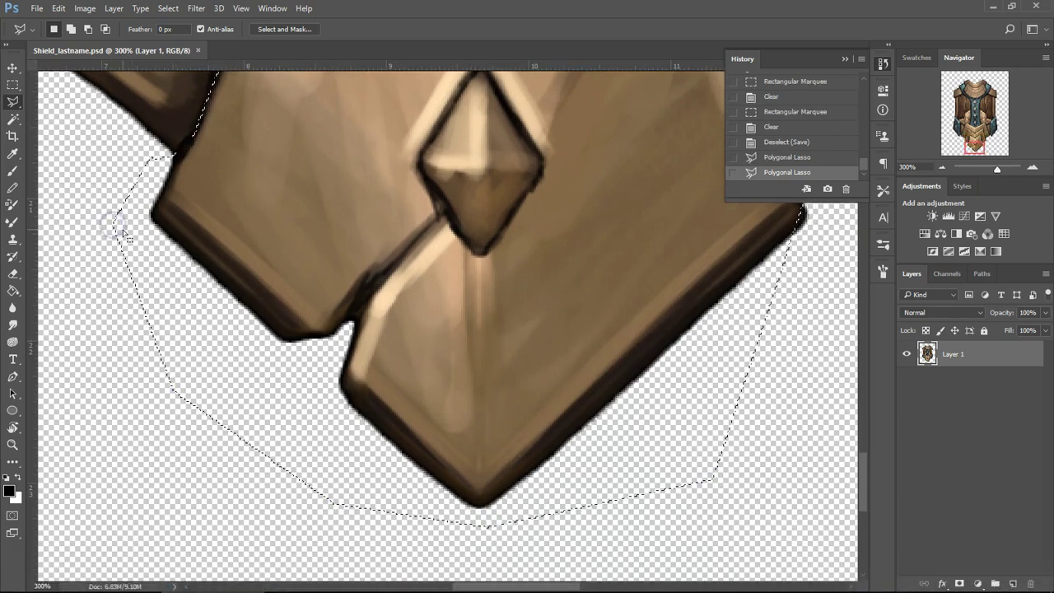
# - Add the missed area beside the plate's right corner to the existing selection
pyautogui.hotkey('ctrl', '-')
pyautogui.hotkey('ctrl', '-')
pyautogui.moveTo(527, 275); pyautogui.dragTo(453, 325)
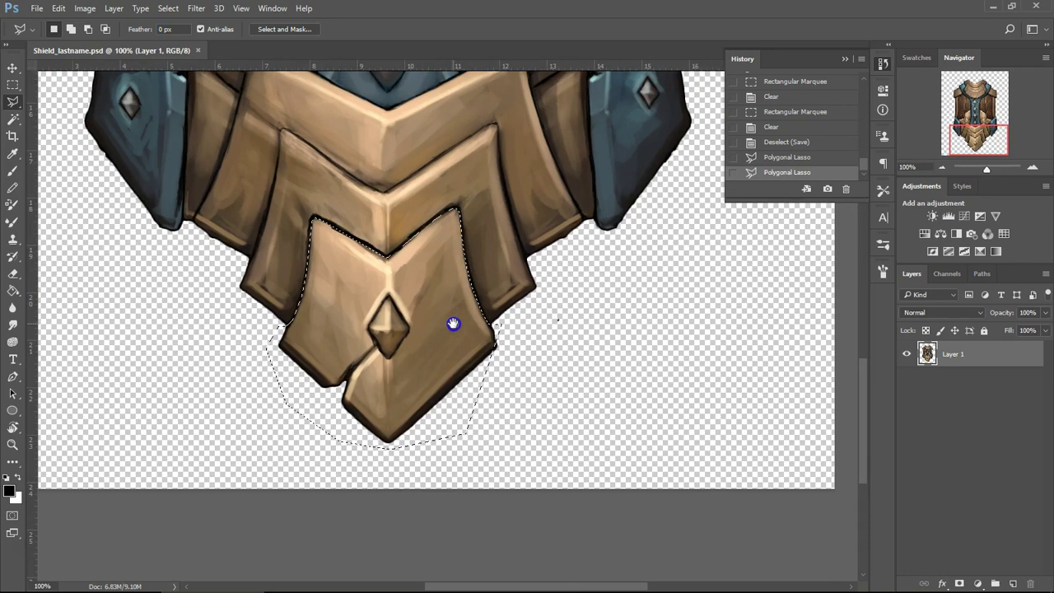
pyautogui.keyDown('shift'); pyautogui.click(497, 326); pyautogui.keyUp('shift')
pyautogui.click(512, 359)
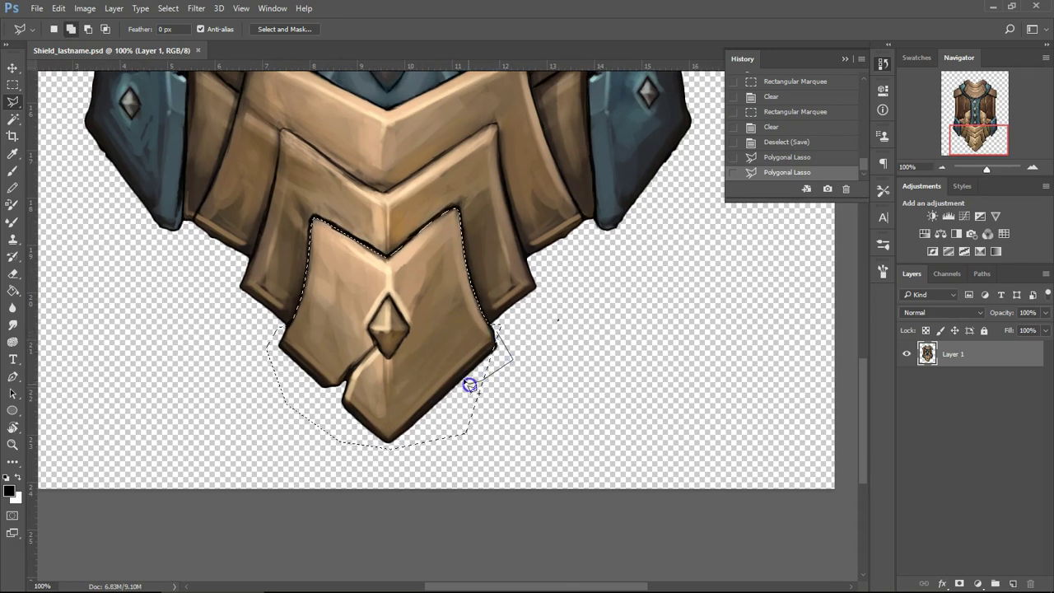
pyautogui.click(469, 385)
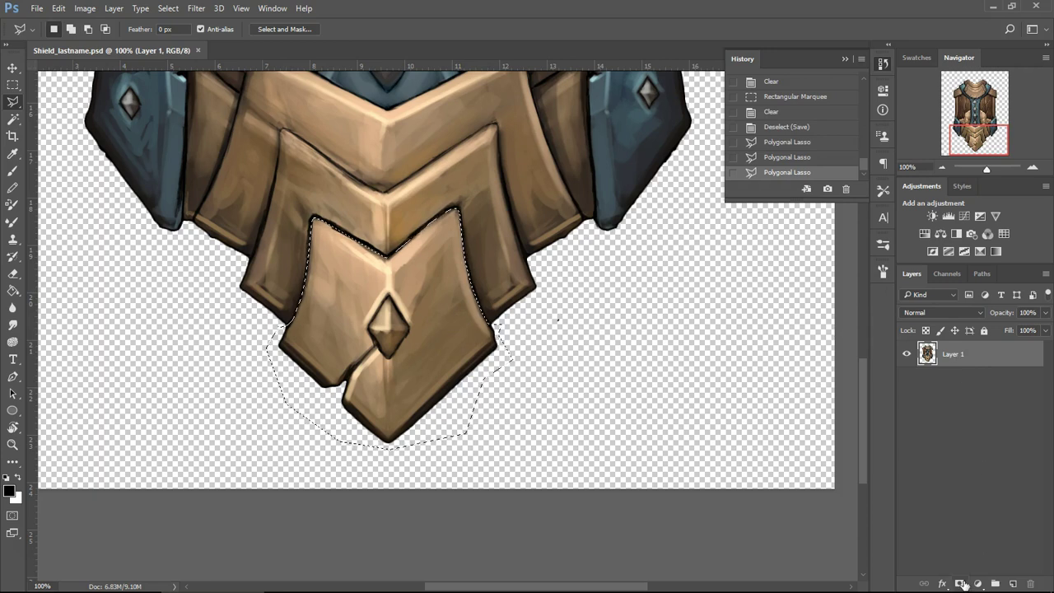
# - Refine the selection in Select and Mask with Smart Radius on and Smooth at 12, and output it as a layer mask
pyautogui.click(284, 29)
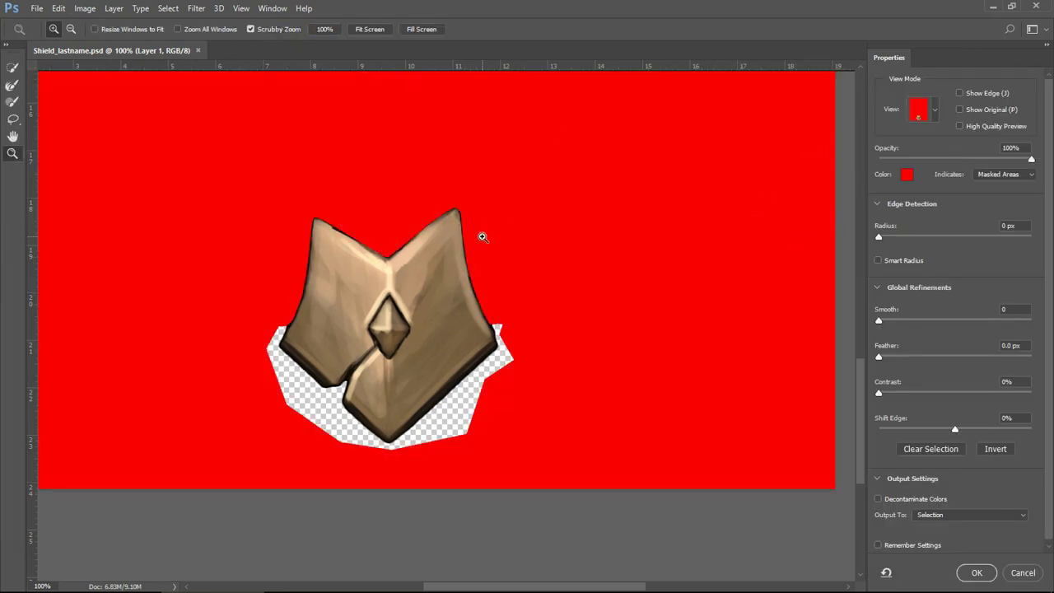
pyautogui.click(482, 237)
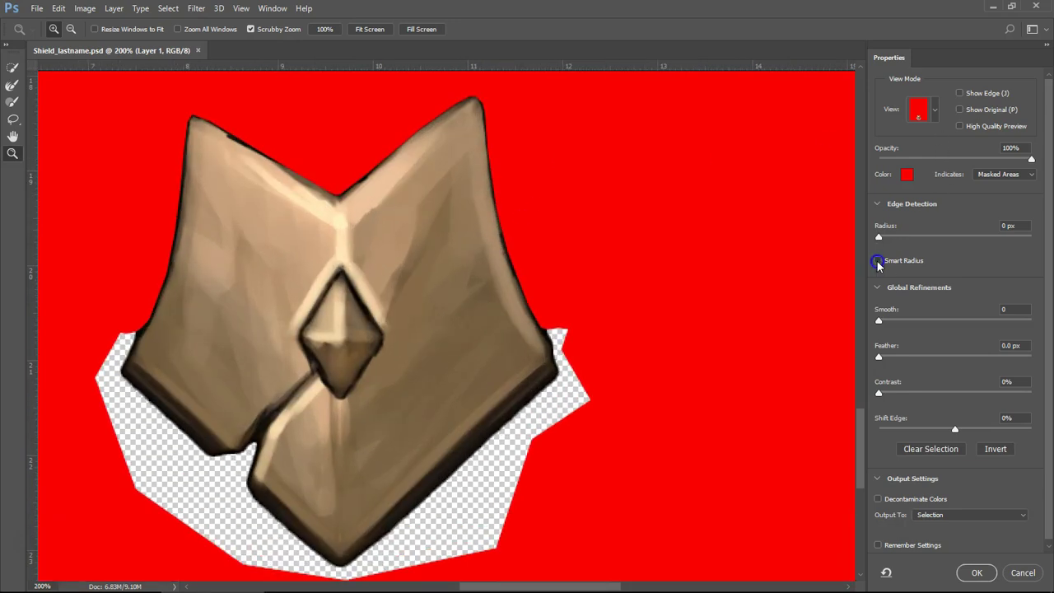
pyautogui.moveTo(878, 322); pyautogui.dragTo(897, 320)
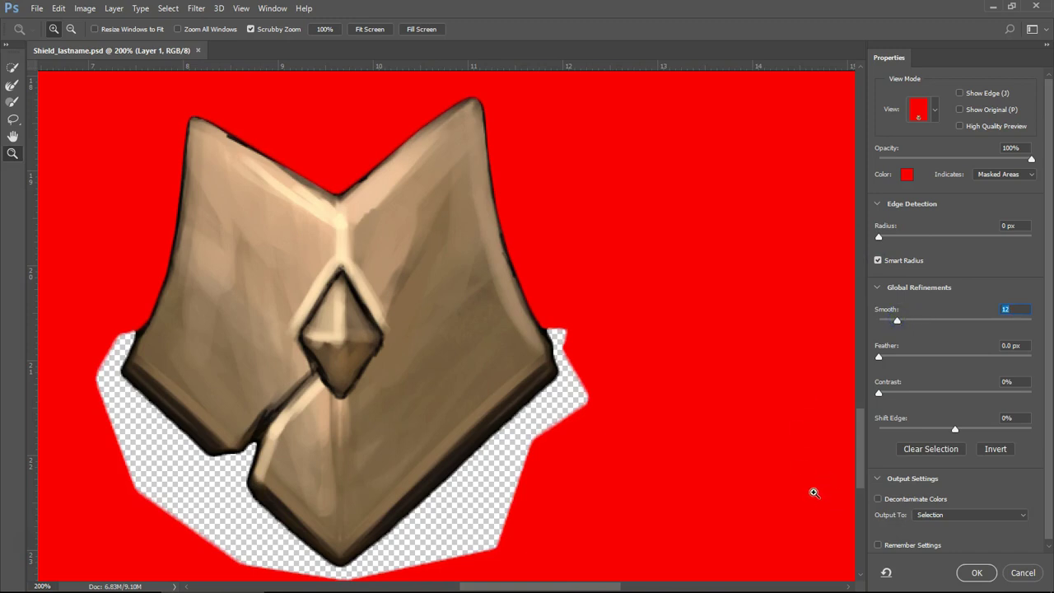
pyautogui.click(933, 515)
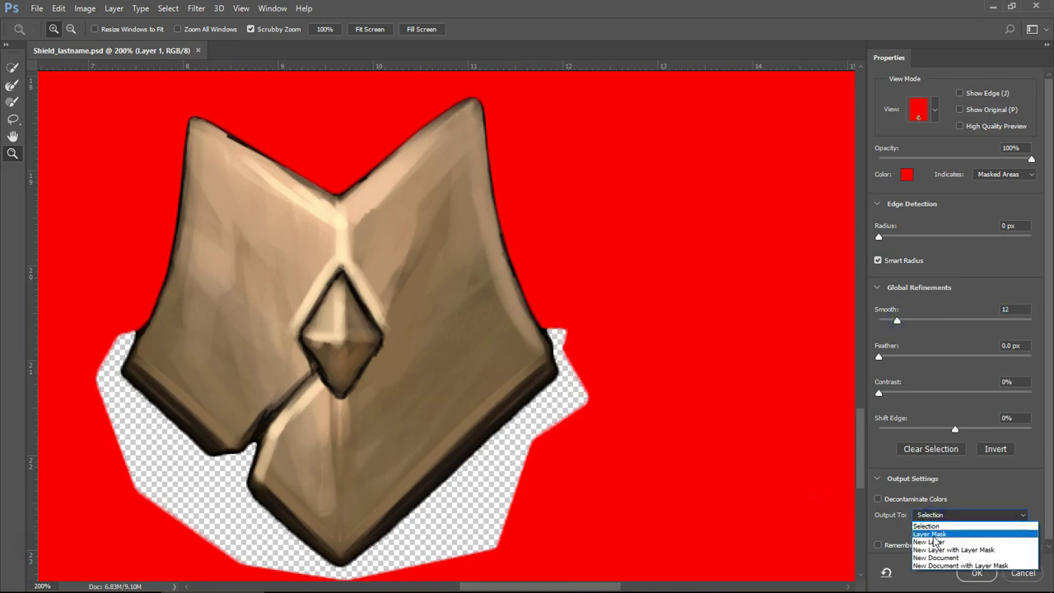
pyautogui.click(934, 537)
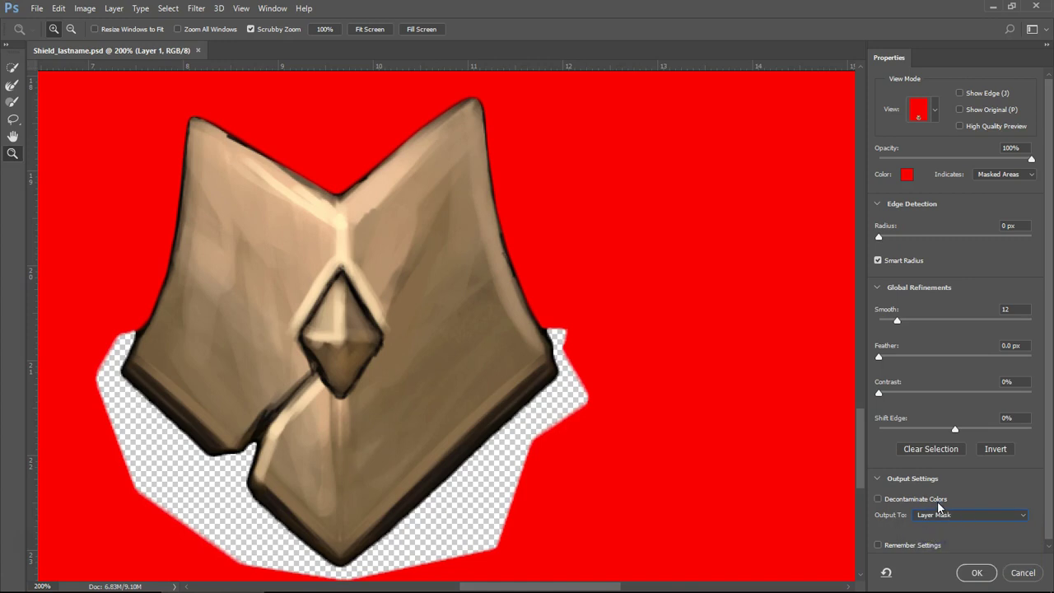
pyautogui.click(976, 573)
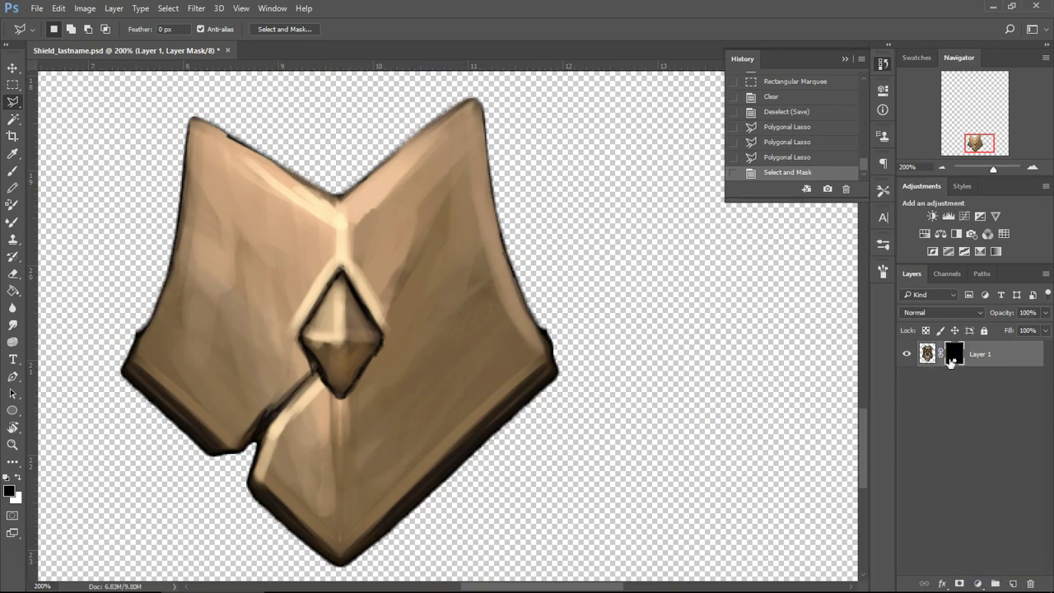
# - Invert Layer 1's mask to hide the lowest plate and show the rest of the shield
pyautogui.click(62, 8)
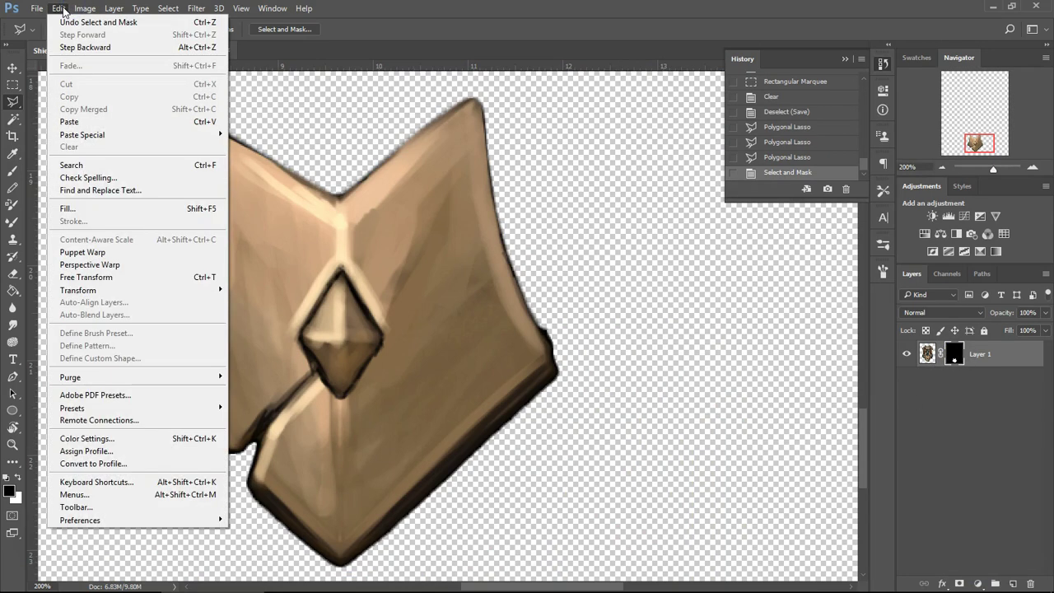
pyautogui.moveTo(81, 10)
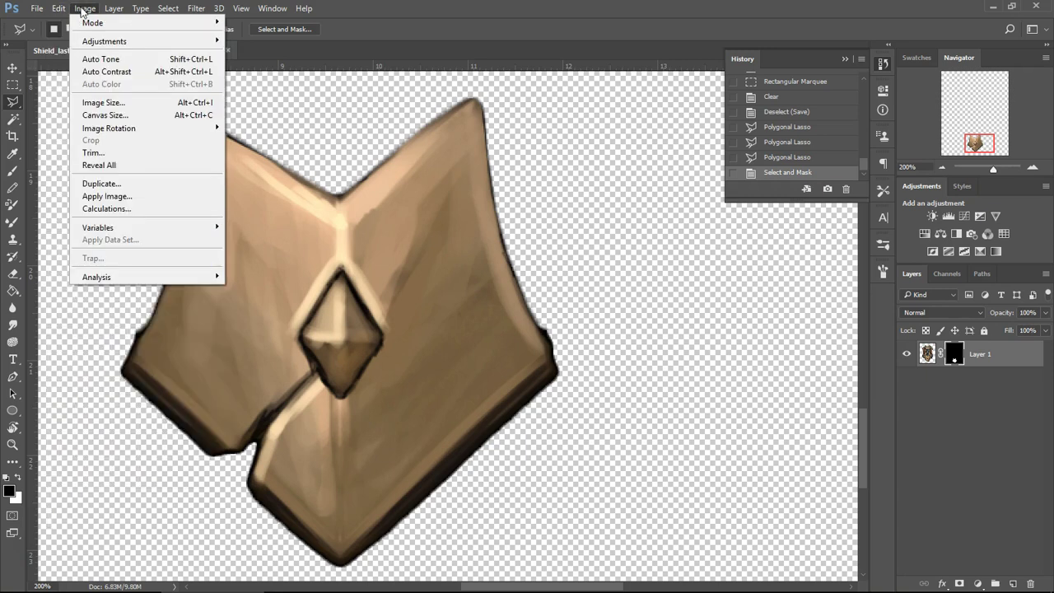
pyautogui.moveTo(116, 41)
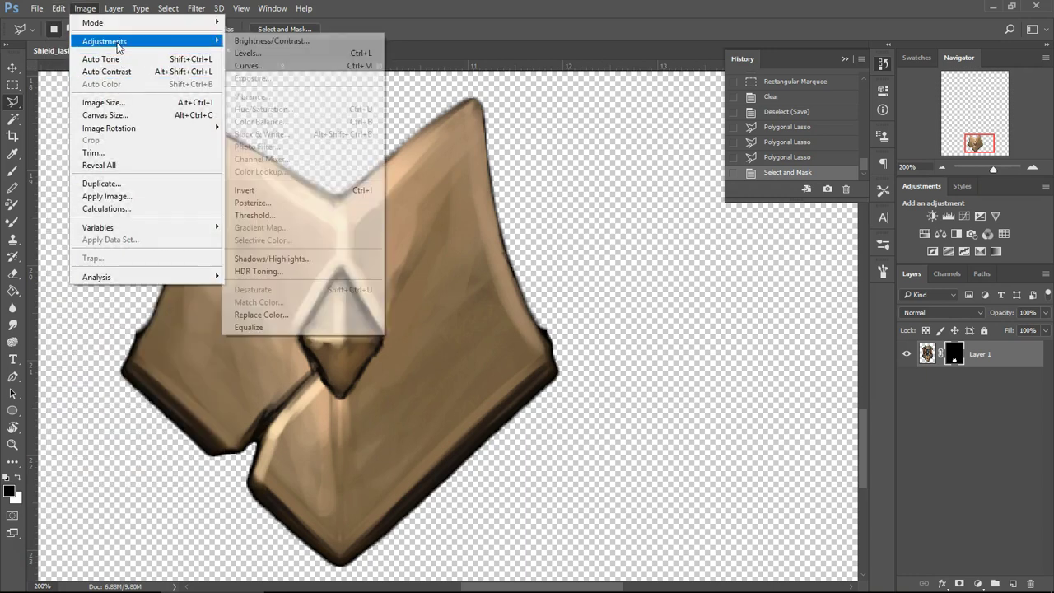
pyautogui.click(375, 191)
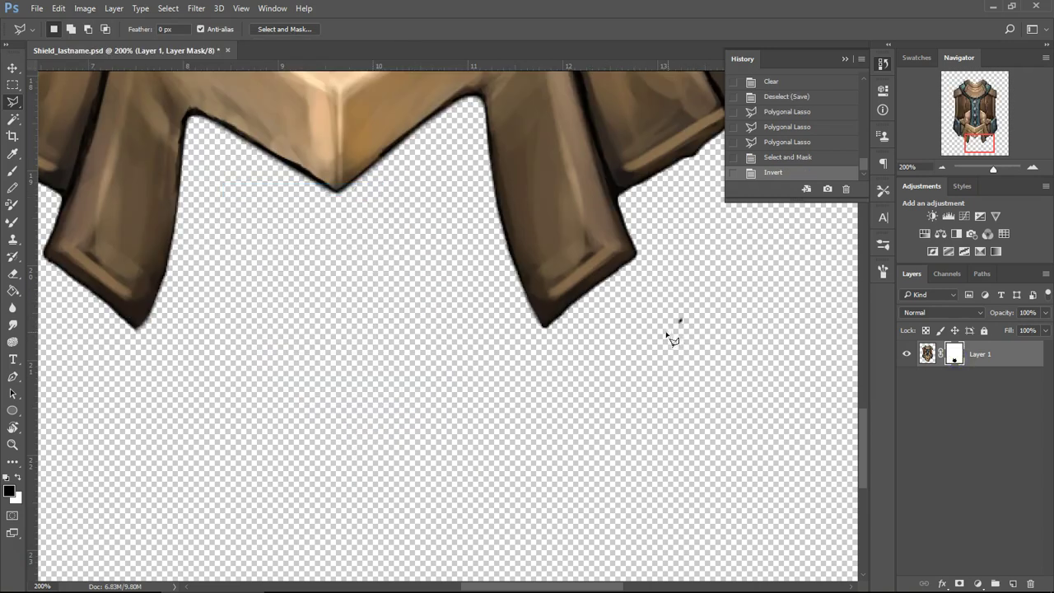
# - Erase the stray dark speck near the right prong from Layer 1's image, and make its layer mask active again
pyautogui.click(942, 167)
pyautogui.click(942, 167)
pyautogui.moveTo(475, 196); pyautogui.dragTo(470, 228)
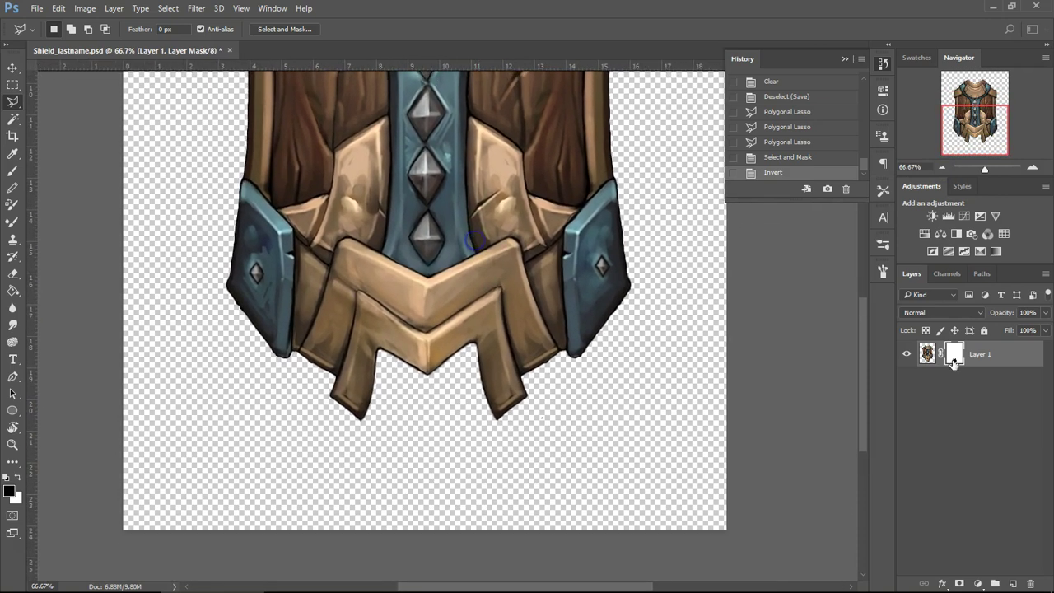
pyautogui.click(927, 353)
pyautogui.press('e')
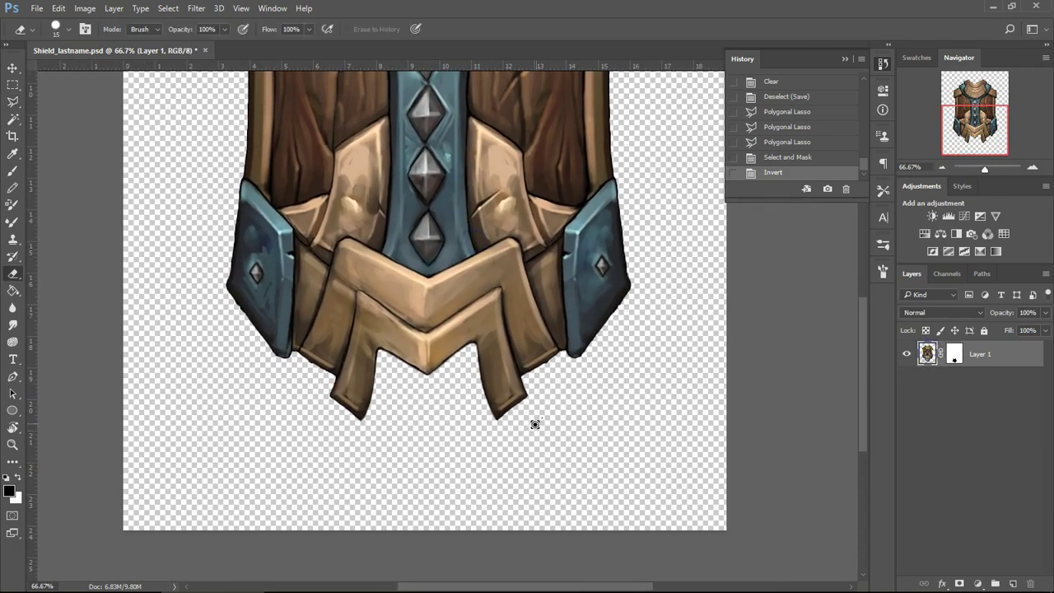
pyautogui.click(541, 417)
pyautogui.click(954, 354)
pyautogui.moveTo(605, 190)
pyautogui.mouseDown()
pyautogui.moveTo(636, 330)
pyautogui.moveTo(612, 271)
pyautogui.moveTo(623, 297)
pyautogui.moveTo(618, 379)
pyautogui.moveTo(623, 353)
pyautogui.mouseUp()
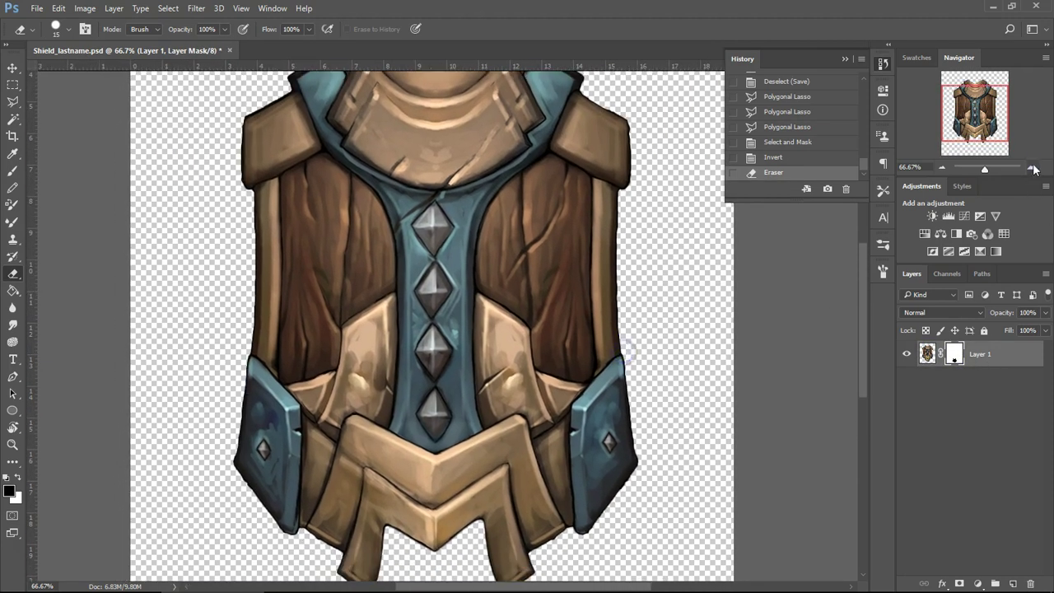
# - Try to select the shield's right blue side plate by colour with the Magic Wand, adding its lighter and darker shades
pyautogui.click(1034, 168)
pyautogui.moveTo(677, 461); pyautogui.dragTo(617, 337)
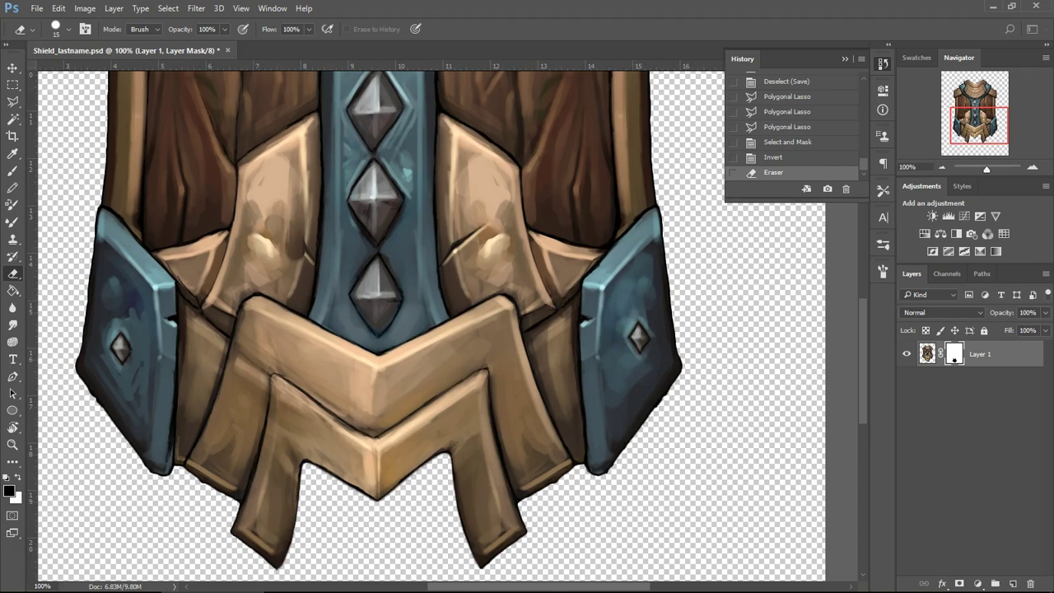
pyautogui.click(1032, 168)
pyautogui.moveTo(675, 326); pyautogui.dragTo(370, 277)
pyautogui.press('w')
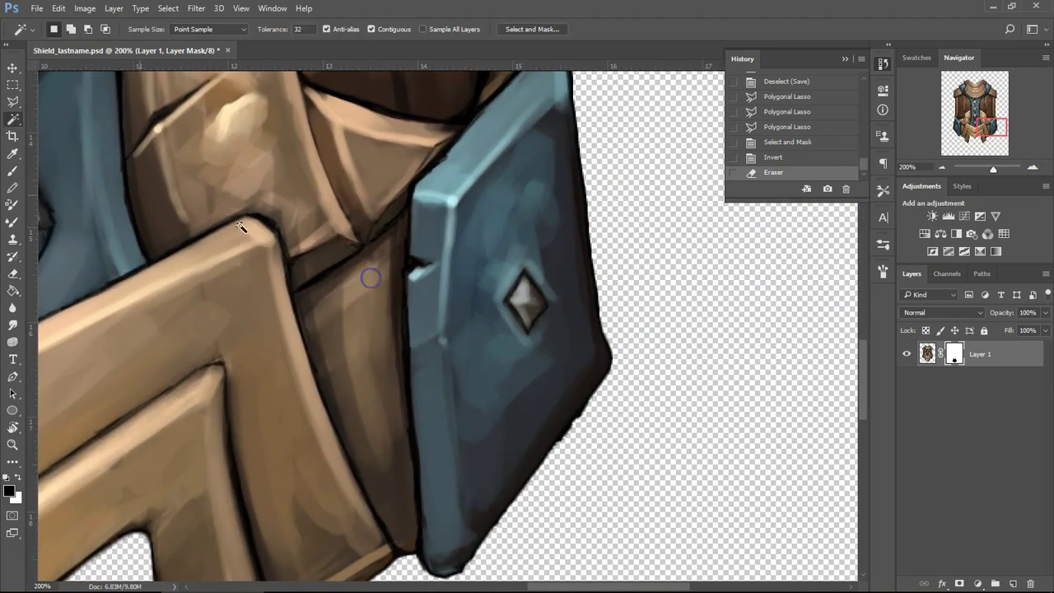
pyautogui.click(454, 260)
pyautogui.keyDown('shift'); pyautogui.click(492, 276); pyautogui.keyUp('shift')
pyautogui.keyDown('shift'); pyautogui.click(470, 236); pyautogui.keyUp('shift')
pyautogui.keyDown('shift'); pyautogui.click(459, 202); pyautogui.keyUp('shift')
pyautogui.keyDown('shift'); pyautogui.click(476, 186); pyautogui.keyUp('shift')
pyautogui.keyDown('shift'); pyautogui.click(520, 157); pyautogui.keyUp('shift')
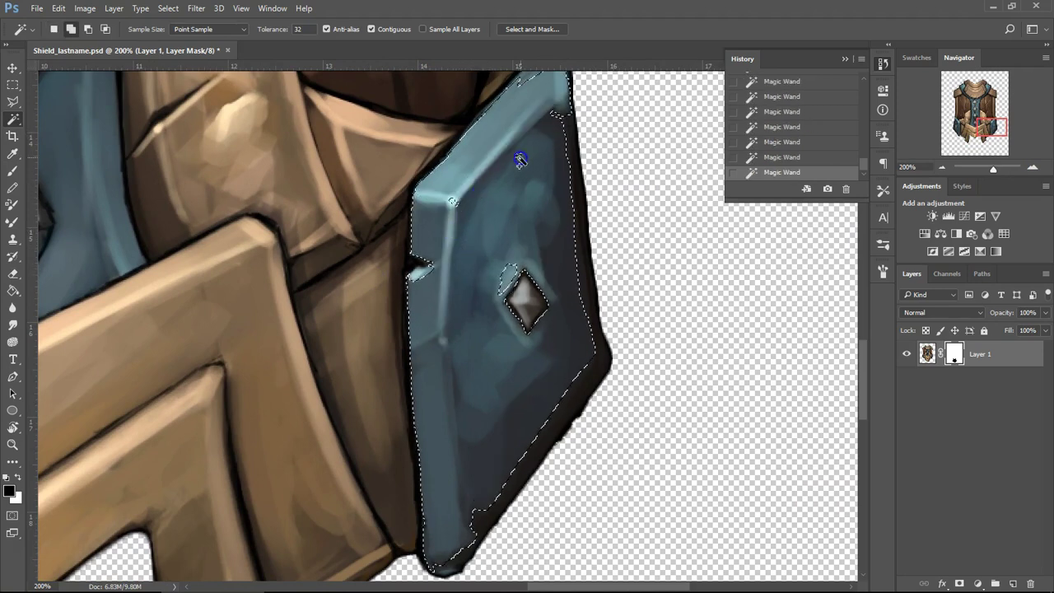
pyautogui.keyDown('shift'); pyautogui.click(561, 149); pyautogui.keyUp('shift')
pyautogui.click(497, 241)
pyautogui.moveTo(489, 237); pyautogui.dragTo(489, 264)
pyautogui.hotkey('ctrl', 'd')
pyautogui.moveTo(478, 413); pyautogui.dragTo(490, 356)
pyautogui.moveTo(500, 311); pyautogui.dragTo(508, 335)
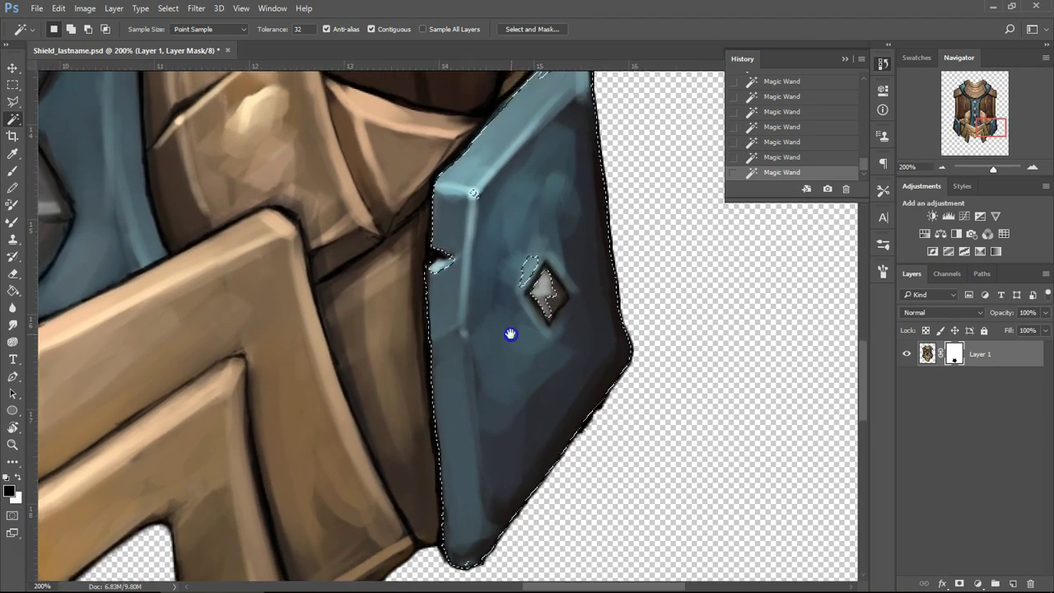
# - Clear the selection and start a Polygonal Lasso outline up the right blue plate's inner edge, removing the misplaced point outside the shield
pyautogui.click(12, 101)
pyautogui.click(168, 8)
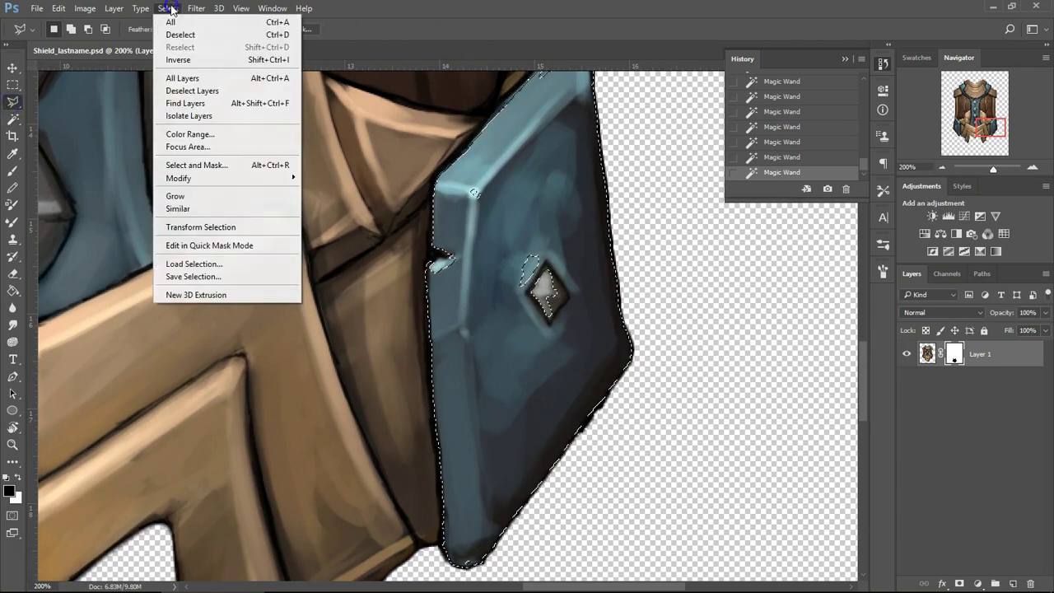
pyautogui.click(219, 35)
pyautogui.moveTo(465, 523); pyautogui.dragTo(480, 431)
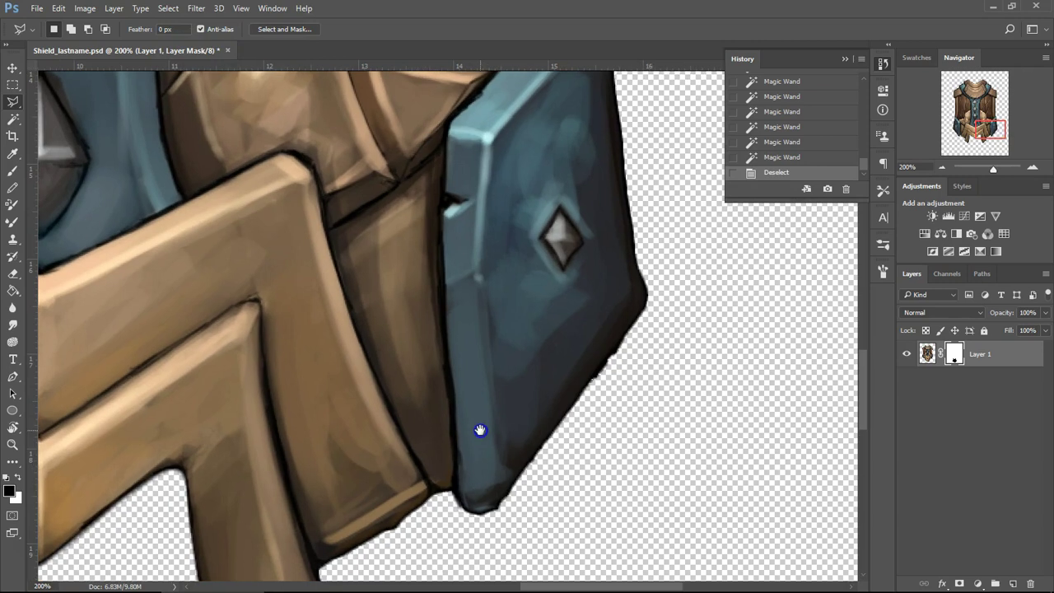
pyautogui.click(456, 470)
pyautogui.click(454, 420)
pyautogui.click(447, 348)
pyautogui.click(447, 124)
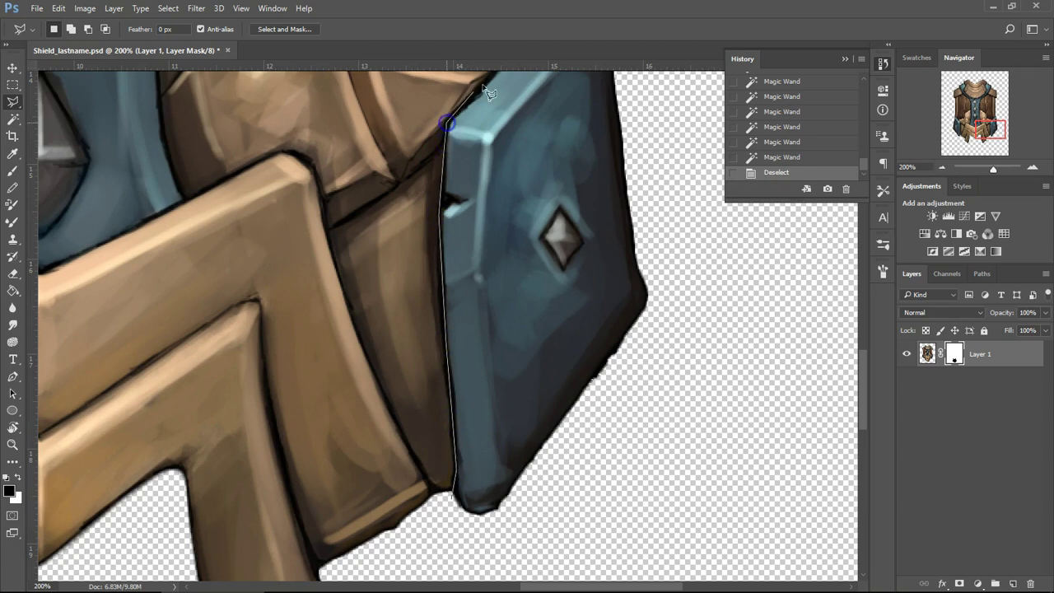
pyautogui.moveTo(489, 92); pyautogui.dragTo(494, 206)
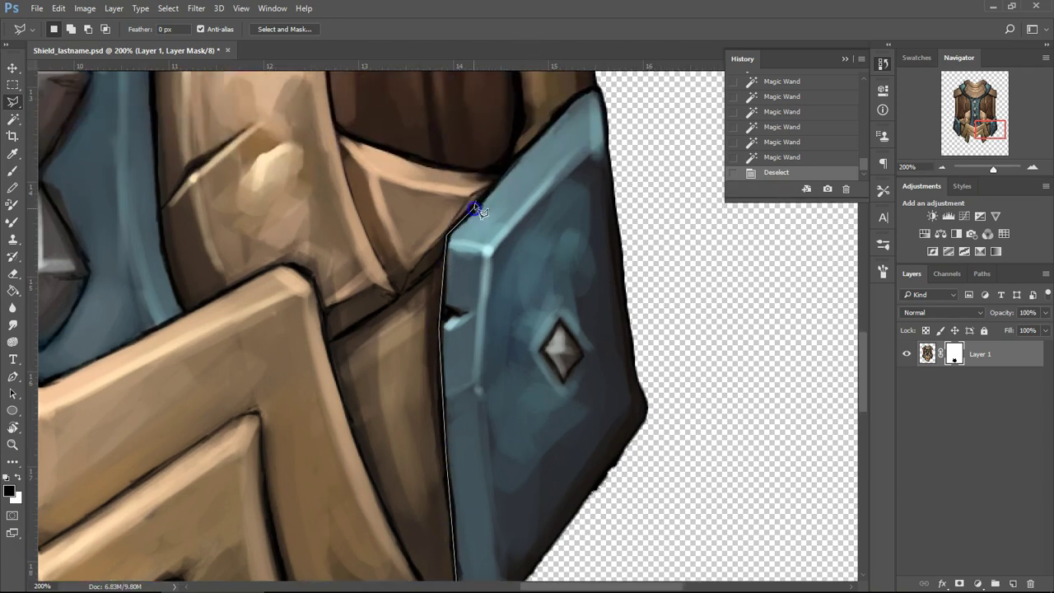
pyautogui.click(525, 150)
pyautogui.click(701, 209)
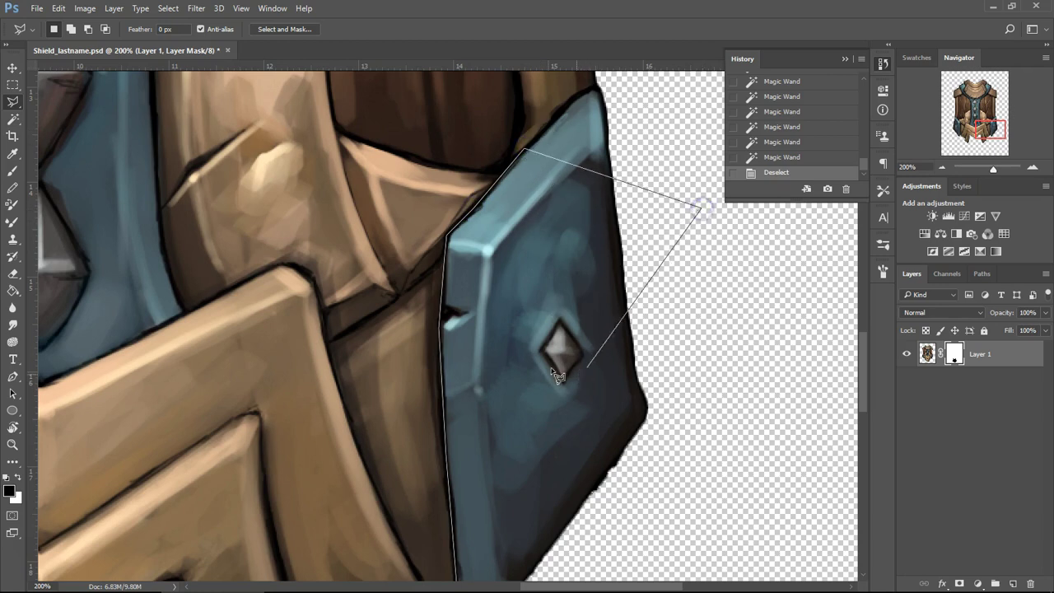
pyautogui.press('BackSpace')
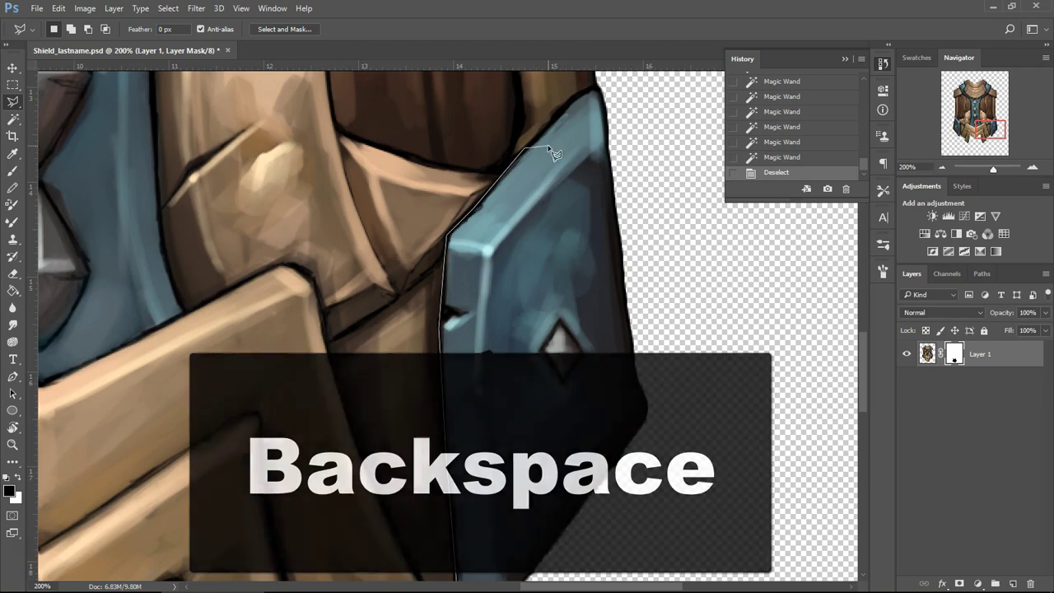
# - Finish the outline over the right plate's upper corner and through the transparent area outside it, and close the selection
pyautogui.click(548, 129)
pyautogui.click(569, 105)
pyautogui.click(595, 88)
pyautogui.click(638, 85)
pyautogui.click(710, 442)
pyautogui.click(545, 495)
pyautogui.doubleClick(438, 492)
# - Add a Hue/Saturation adjustment layer to the selected right plate, with Hue +172 and Saturation +39
pyautogui.click(942, 167)
pyautogui.moveTo(670, 271)
pyautogui.mouseDown()
pyautogui.moveTo(607, 334)
pyautogui.moveTo(541, 349)
pyautogui.mouseUp()
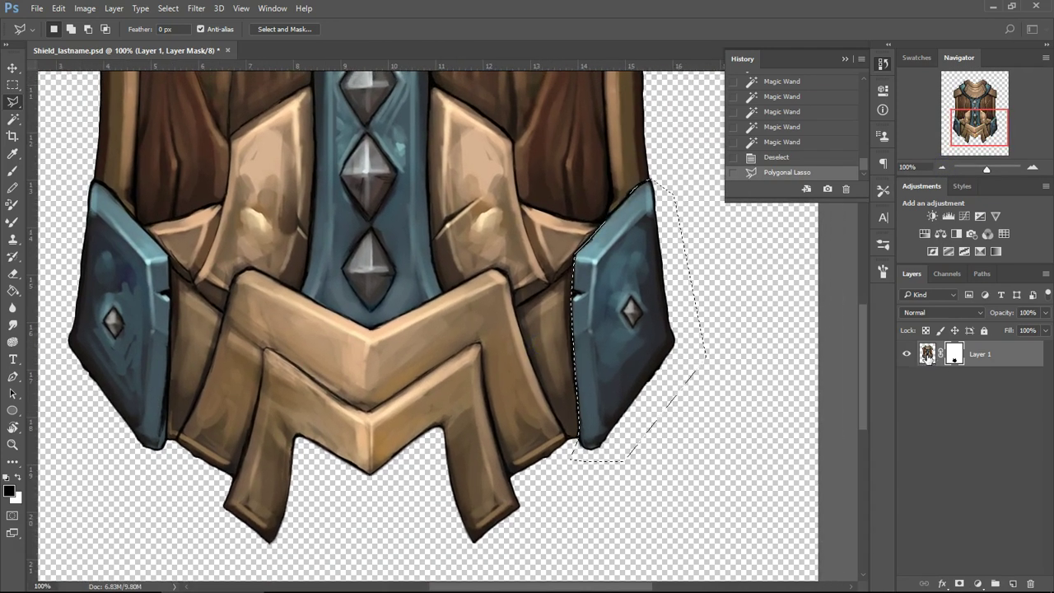
pyautogui.click(924, 234)
pyautogui.click(1032, 167)
pyautogui.click(994, 126)
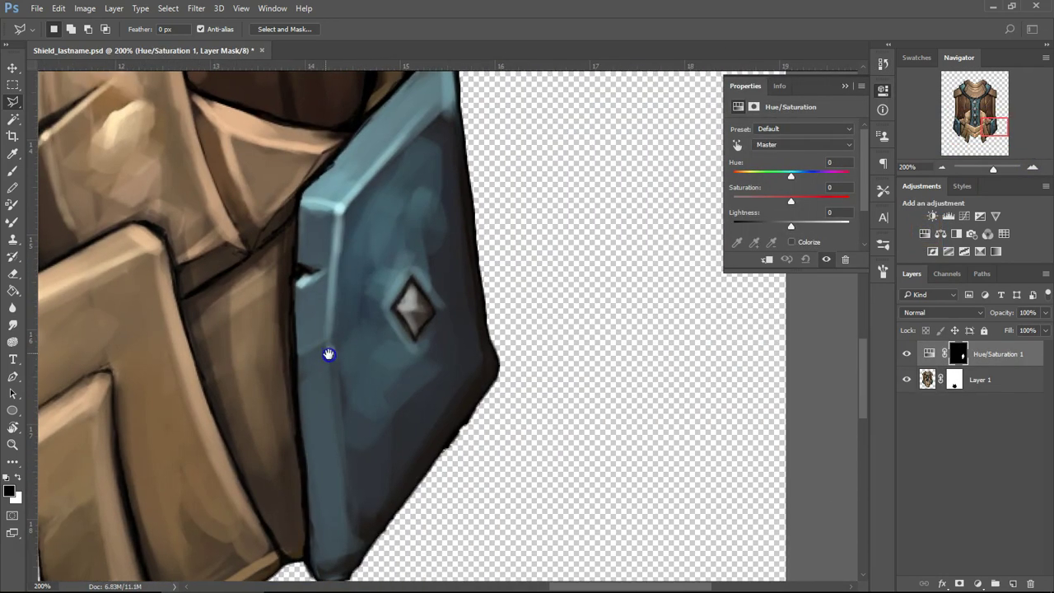
pyautogui.moveTo(791, 176); pyautogui.dragTo(844, 194)
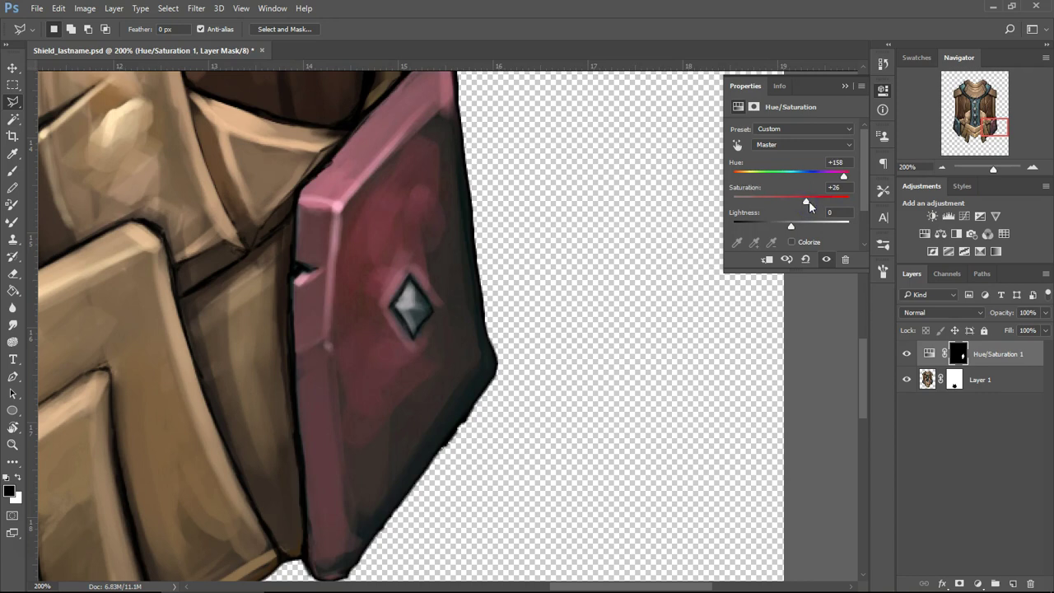
pyautogui.moveTo(808, 201)
pyautogui.mouseDown()
pyautogui.moveTo(783, 204)
pyautogui.moveTo(885, 209)
pyautogui.moveTo(814, 208)
pyautogui.mouseUp()
pyautogui.click(846, 174)
# - Start a Polygonal Lasso outline of the left blue side plate, passing outside its lower corner and up its inner edge
pyautogui.moveTo(367, 315); pyautogui.dragTo(659, 325)
pyautogui.moveTo(255, 309); pyautogui.dragTo(723, 312)
pyautogui.moveTo(463, 293); pyautogui.dragTo(49, 302)
pyautogui.moveTo(164, 371); pyautogui.dragTo(683, 358)
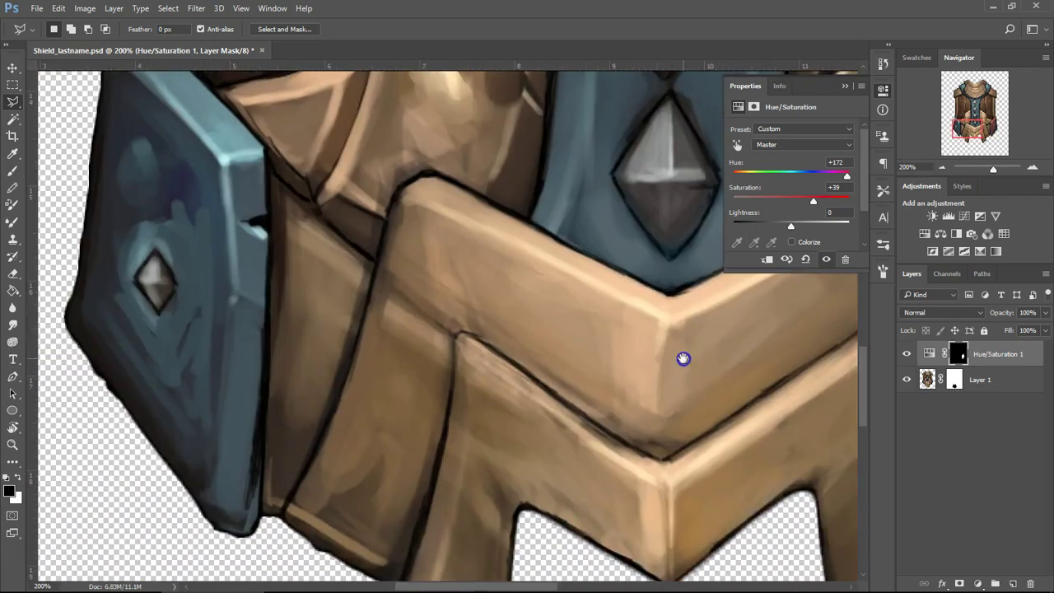
pyautogui.moveTo(382, 311); pyautogui.dragTo(469, 308)
pyautogui.click(81, 317)
pyautogui.click(229, 527)
pyautogui.click(308, 552)
pyautogui.click(349, 544)
pyautogui.click(364, 520)
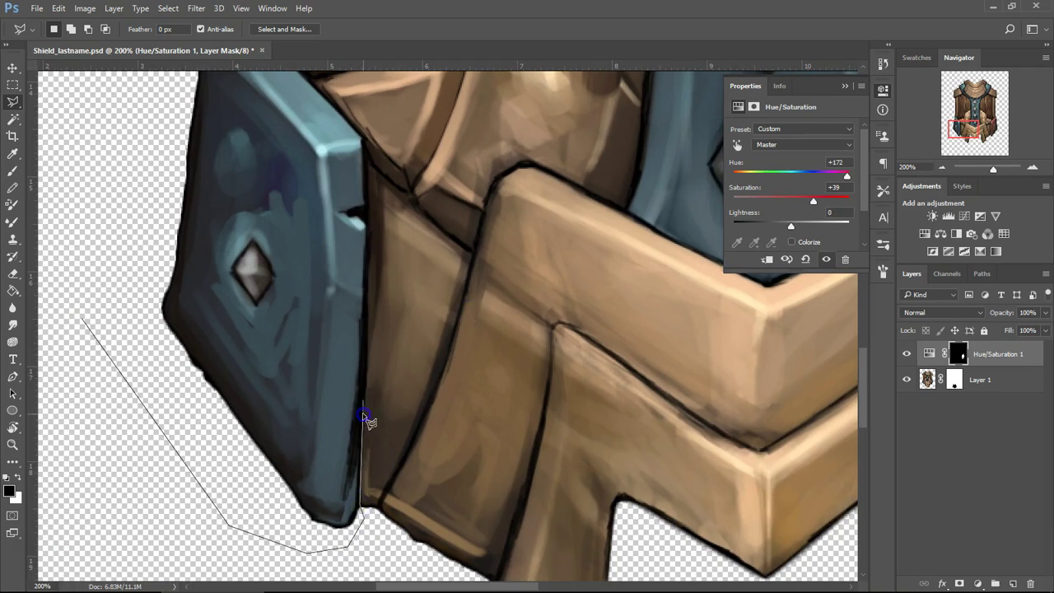
pyautogui.click(369, 238)
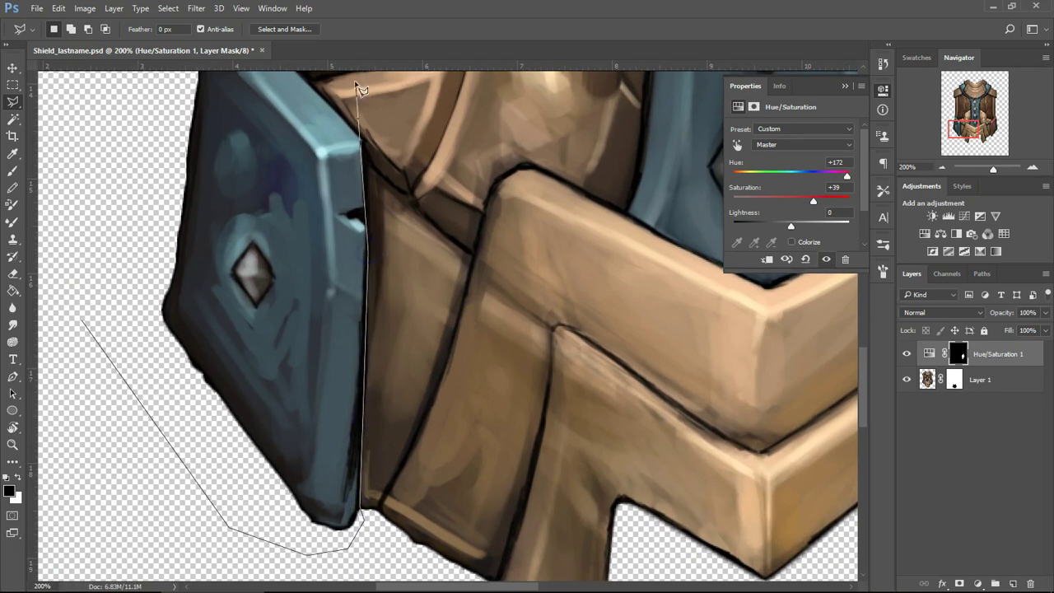
# - Continue the outline along the left plate's sloping upper edge and close it through the transparent area outside
pyautogui.scroll(3, 360, 89)
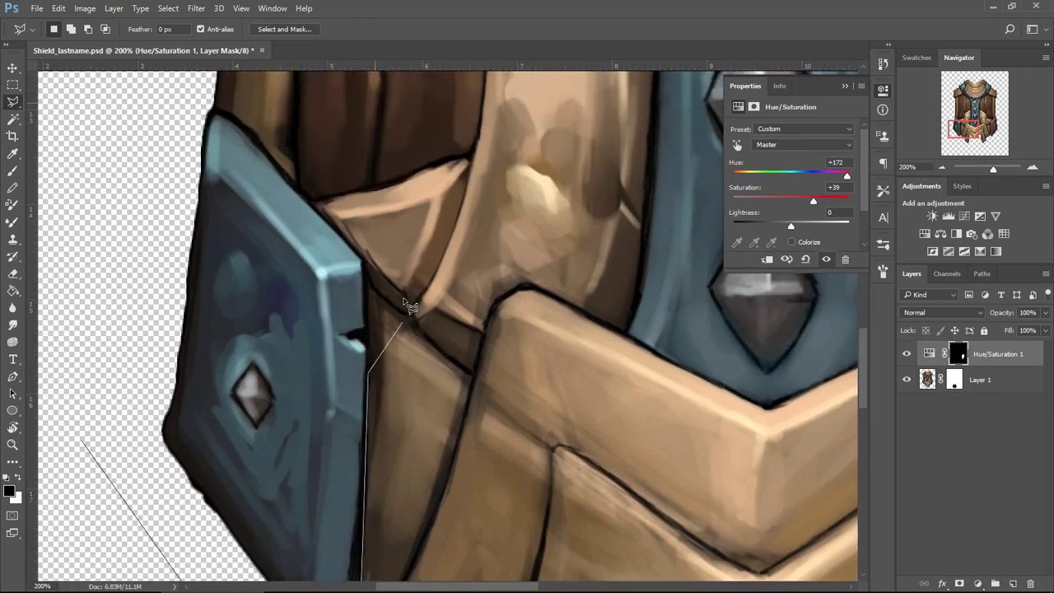
pyautogui.click(364, 261)
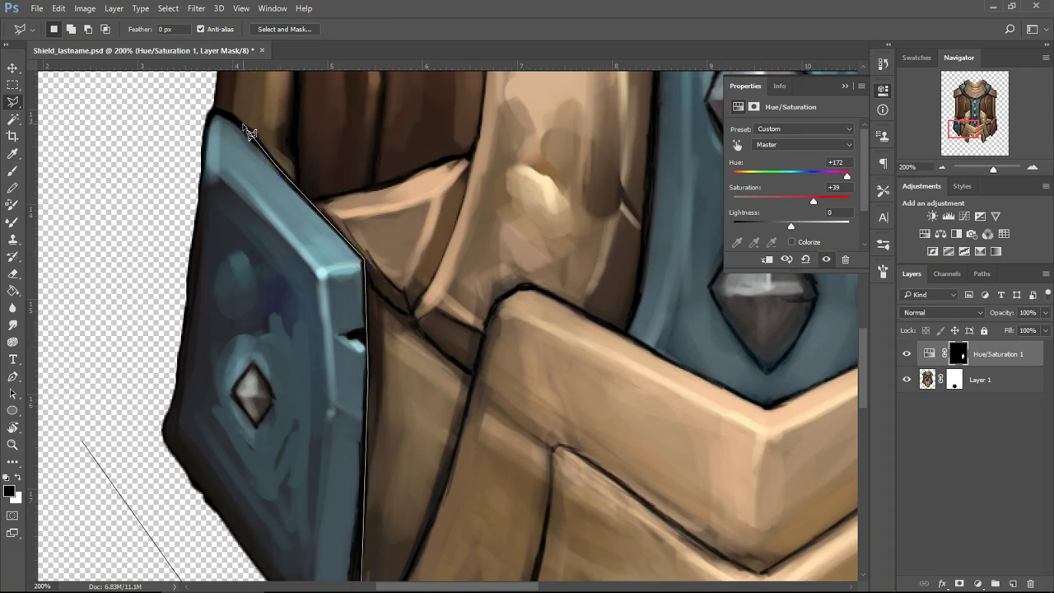
pyautogui.click(216, 110)
pyautogui.click(176, 125)
pyautogui.doubleClick(108, 299)
# - Paint the selected left plate white on the Hue/Saturation layer's mask with a size 70 brush to recolour it
pyautogui.scroll(-1, 527, 329)
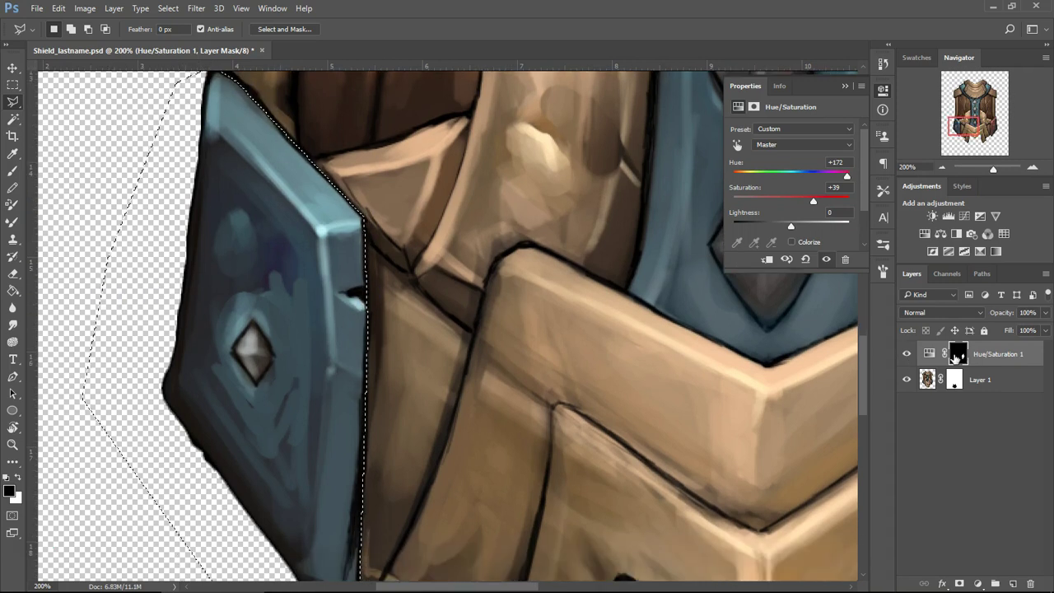
pyautogui.click(958, 355)
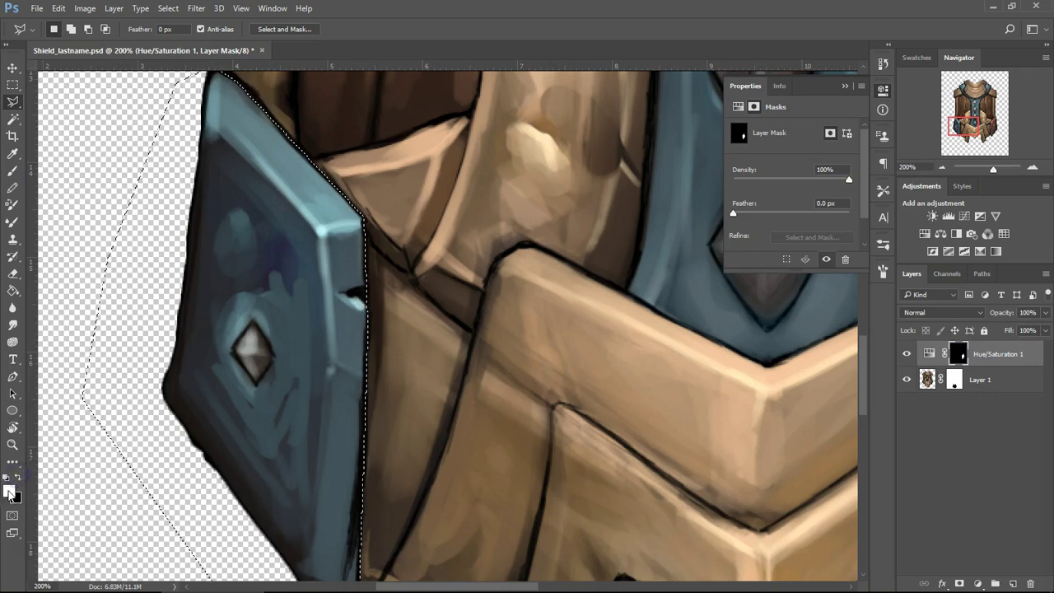
pyautogui.click(13, 171)
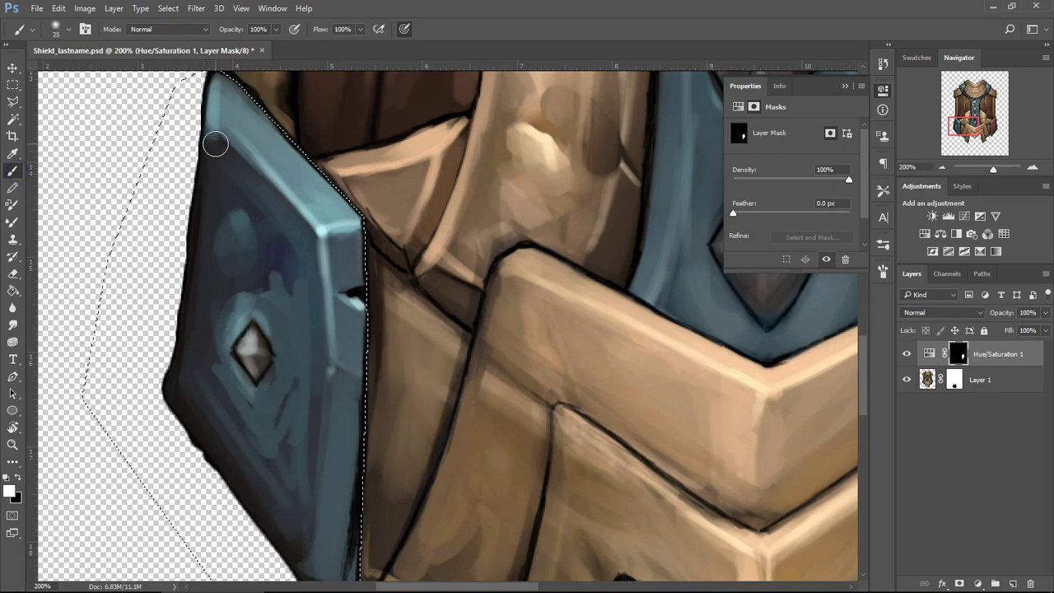
pyautogui.moveTo(376, 357)
pyautogui.mouseDown()
pyautogui.moveTo(228, 153)
pyautogui.moveTo(329, 560)
pyautogui.mouseUp()
pyautogui.scroll(-2, 346, 465)
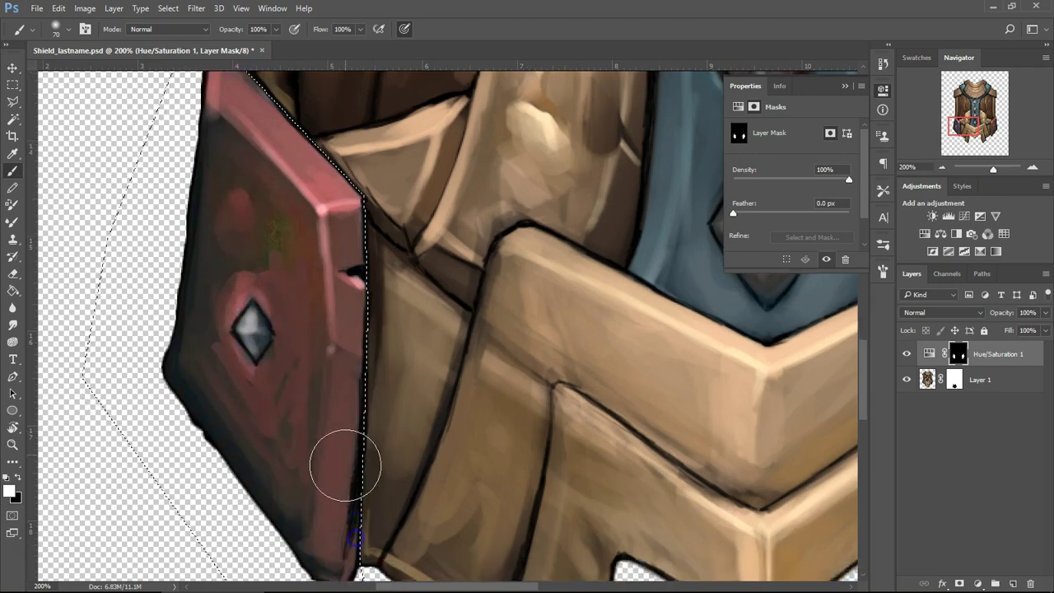
pyautogui.scroll(-2, 338, 411)
pyautogui.moveTo(330, 377)
pyautogui.mouseDown()
pyautogui.moveTo(241, 418)
pyautogui.moveTo(261, 444)
pyautogui.moveTo(313, 330)
pyautogui.mouseUp()
pyautogui.scroll(2, 296, 428)
pyautogui.click(346, 218)
pyautogui.scroll(4, 302, 165)
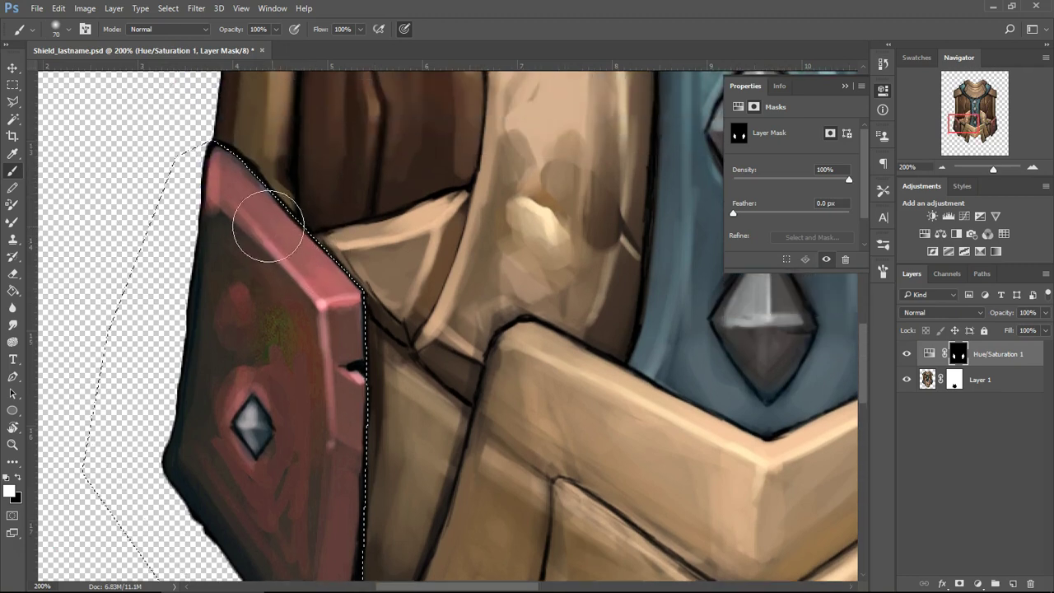
pyautogui.moveTo(372, 508); pyautogui.dragTo(344, 337)
pyautogui.moveTo(354, 206); pyautogui.dragTo(394, 426)
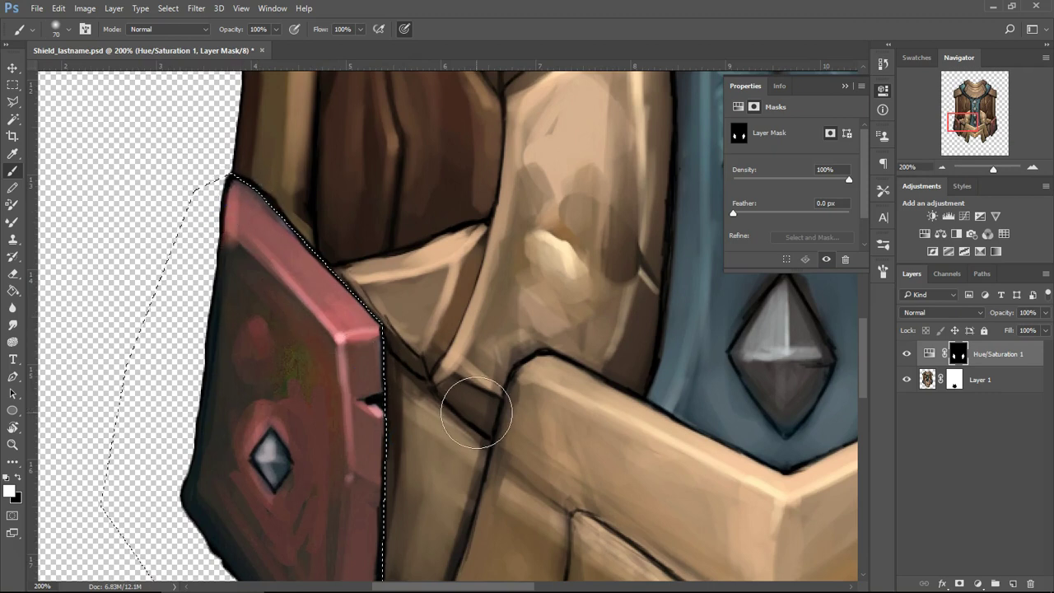
# - Start a Polygonal Lasso outline of the central blue band along its V-shaped lower edge
pyautogui.moveTo(463, 414); pyautogui.dragTo(365, 388)
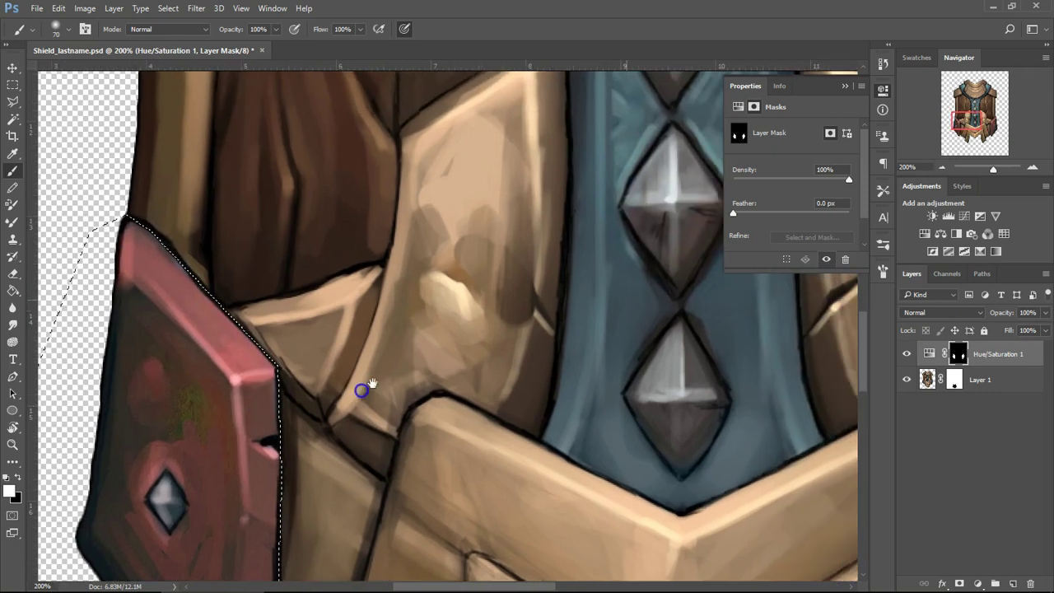
pyautogui.click(945, 165)
pyautogui.click(943, 167)
pyautogui.moveTo(965, 121); pyautogui.dragTo(974, 98)
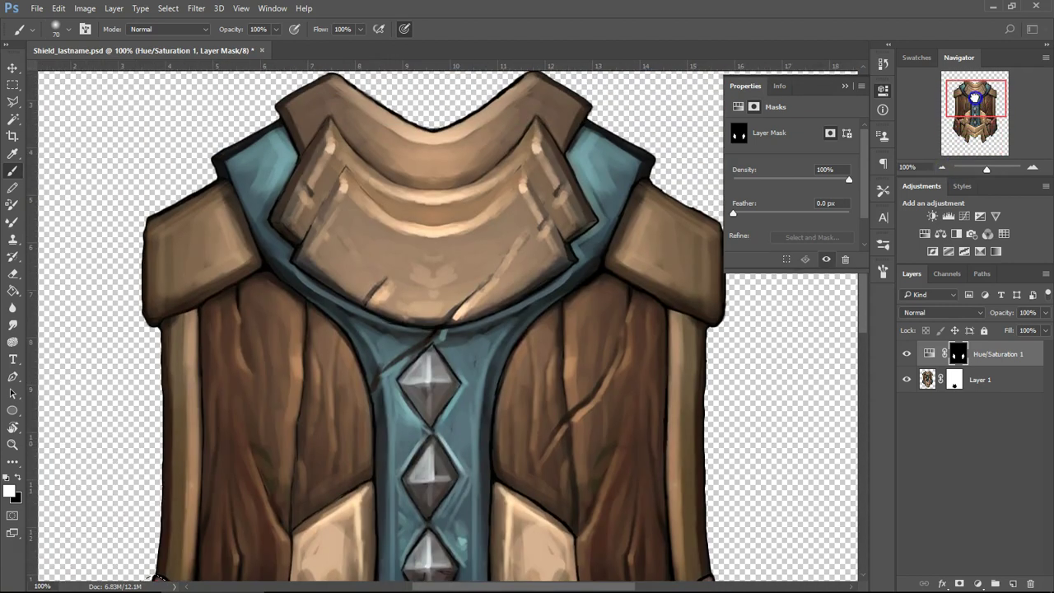
pyautogui.scroll(-10, 157, 578)
pyautogui.click(1032, 166)
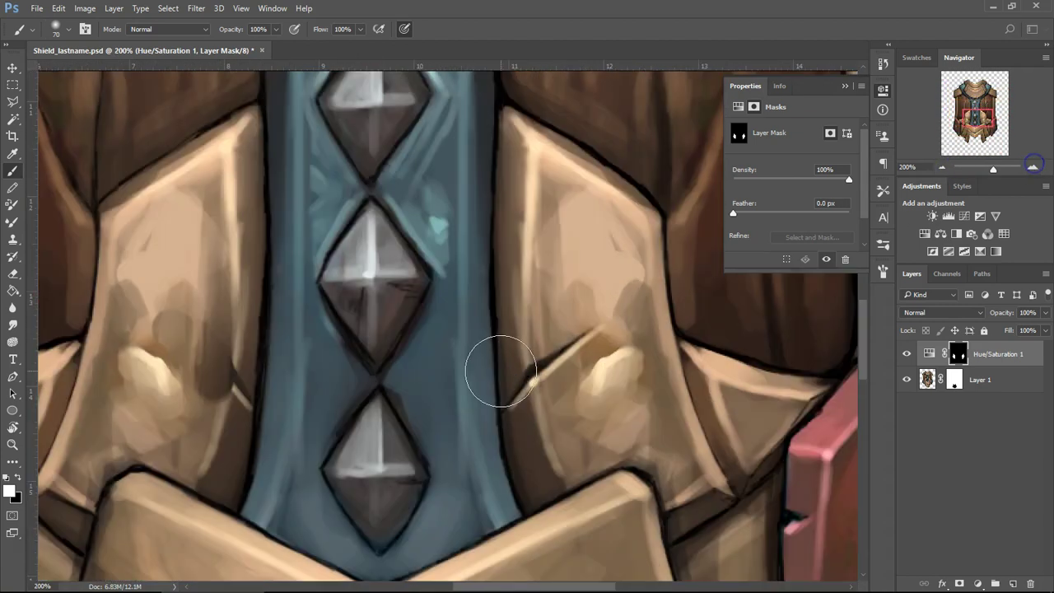
pyautogui.scroll(-3, 431, 439)
pyautogui.hscroll(-2, 431, 440)
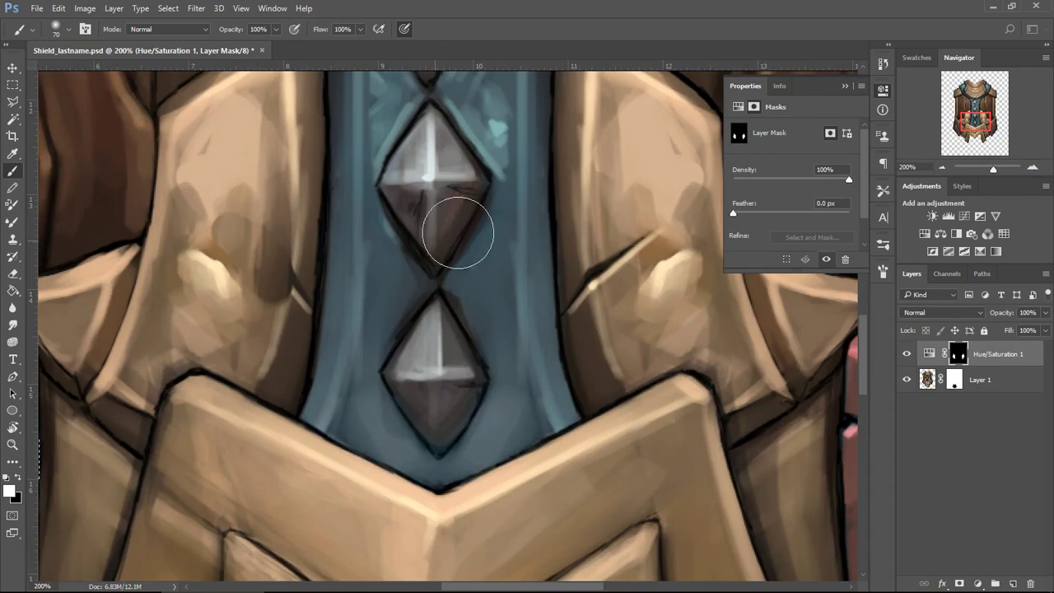
pyautogui.press('l')
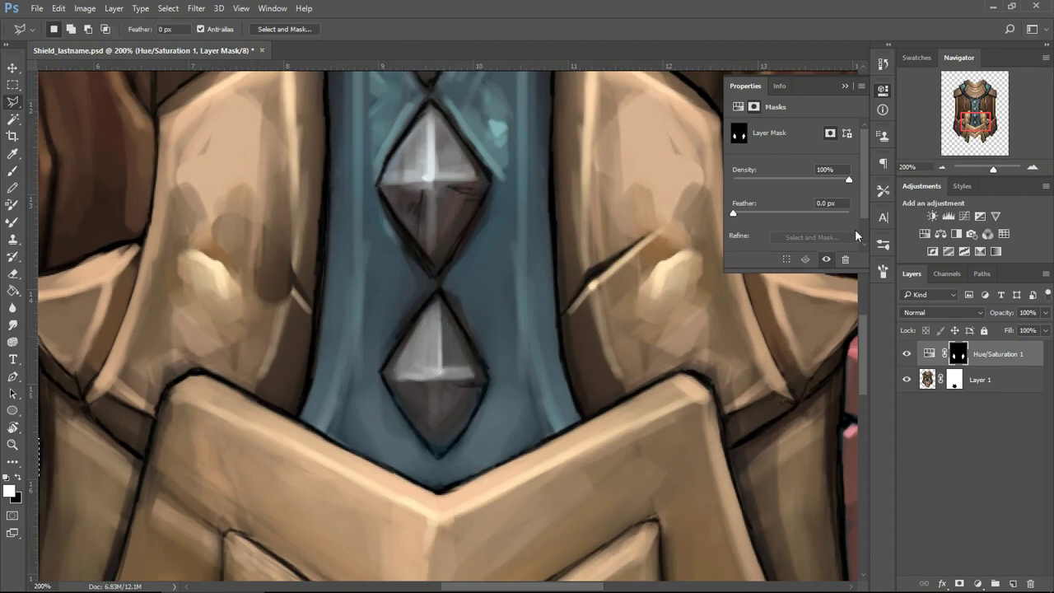
pyautogui.click(1032, 166)
pyautogui.moveTo(520, 426); pyautogui.dragTo(448, 364)
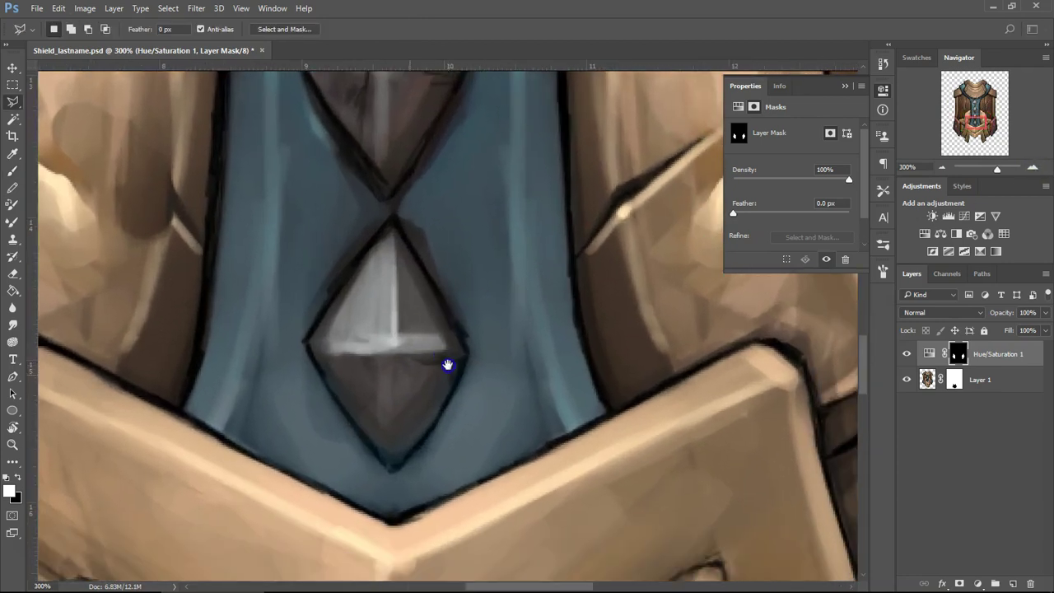
pyautogui.click(181, 411)
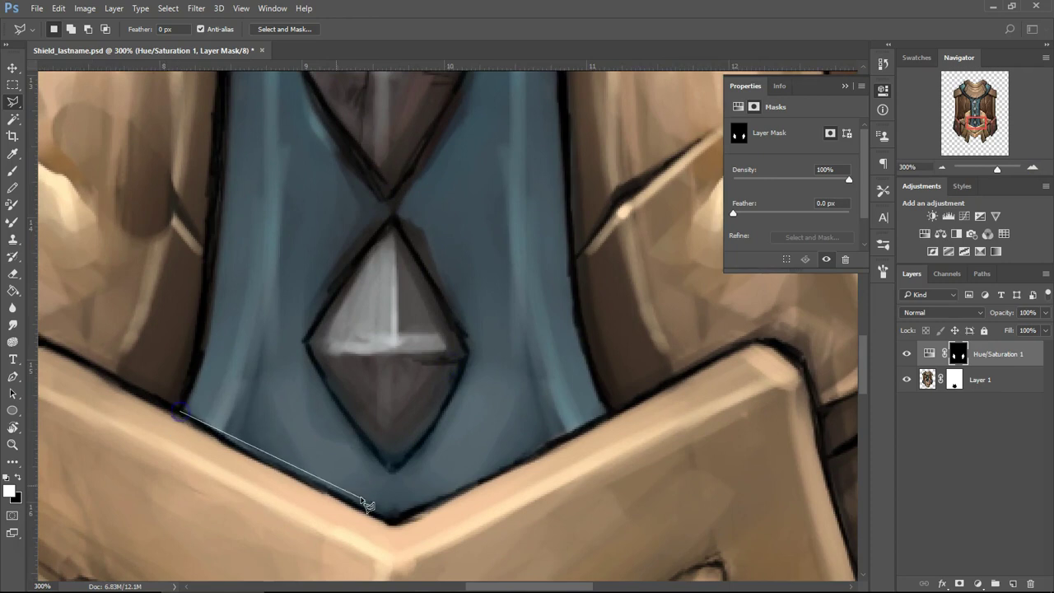
pyautogui.click(393, 522)
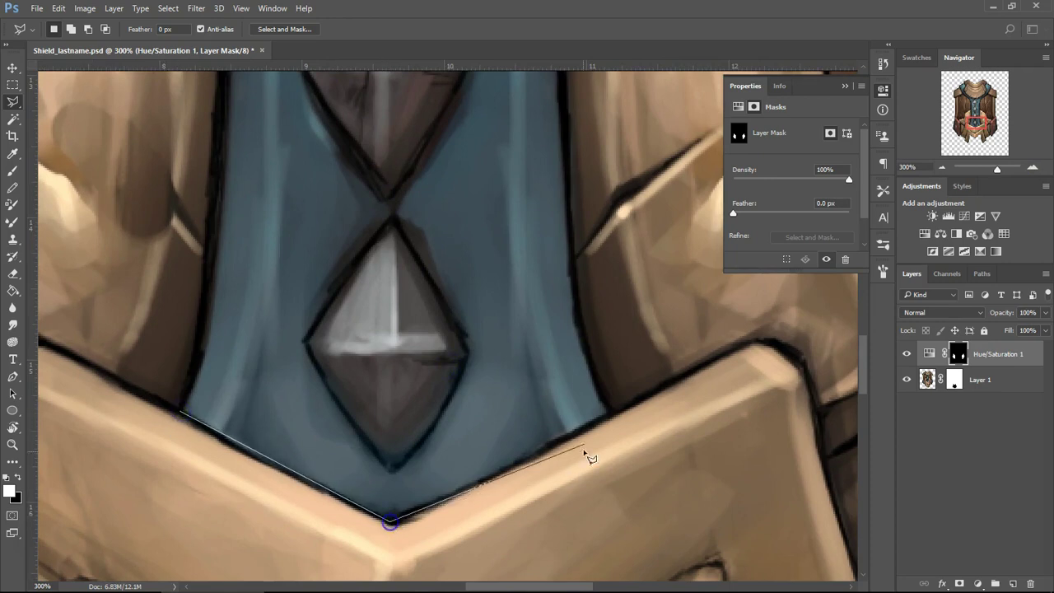
pyautogui.click(611, 416)
# - Extend the outline up the central blue band's right edge beside the beige plate and the wood panel
pyautogui.scroll(-6, 598, 378)
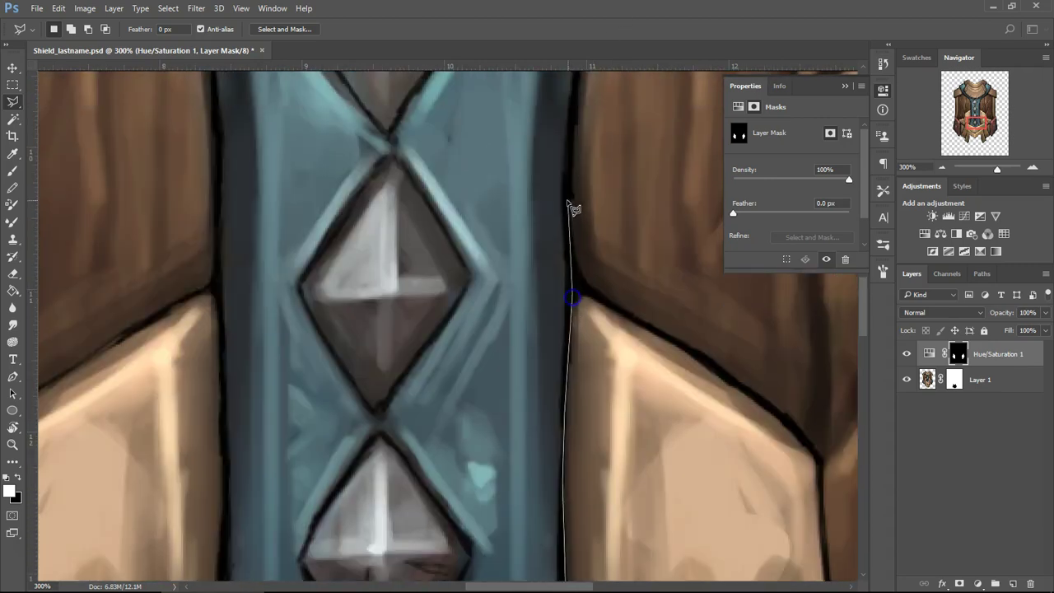
pyautogui.click(567, 202)
pyautogui.scroll(4, 568, 202)
pyautogui.click(579, 287)
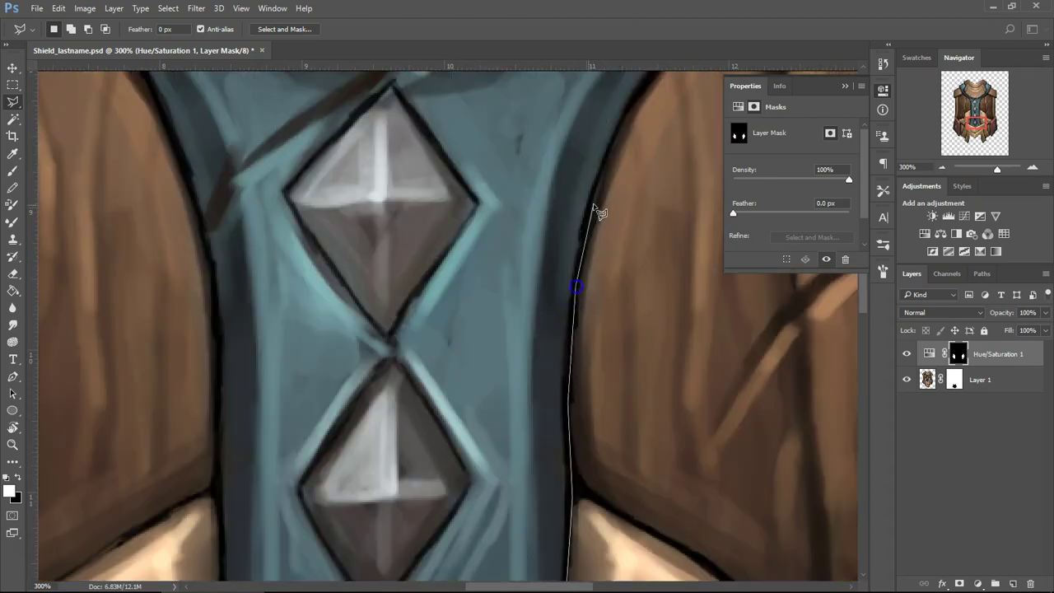
pyautogui.click(619, 130)
# - Carry the outline along the lower side of the blue strap toward the right shoulder plate
pyautogui.scroll(3, 621, 135)
pyautogui.hscroll(4, 675, 239)
pyautogui.click(459, 335)
pyautogui.click(495, 288)
pyautogui.click(476, 295)
pyautogui.moveTo(506, 196)
pyautogui.mouseDown()
pyautogui.moveTo(480, 485)
pyautogui.moveTo(502, 272)
pyautogui.mouseUp()
pyautogui.click(531, 370)
pyautogui.click(573, 306)
pyautogui.click(614, 302)
pyautogui.click(652, 225)
# - Carry the Polygonal Lasso outline around the right blue strap's upper end and down its inner edge to the collar plate's notch
pyautogui.click(560, 170)
pyautogui.click(492, 144)
pyautogui.click(406, 130)
pyautogui.click(362, 197)
pyautogui.click(342, 238)
pyautogui.click(362, 278)
pyautogui.click(420, 397)
pyautogui.click(510, 232)
pyautogui.click(486, 253)
pyautogui.click(423, 298)
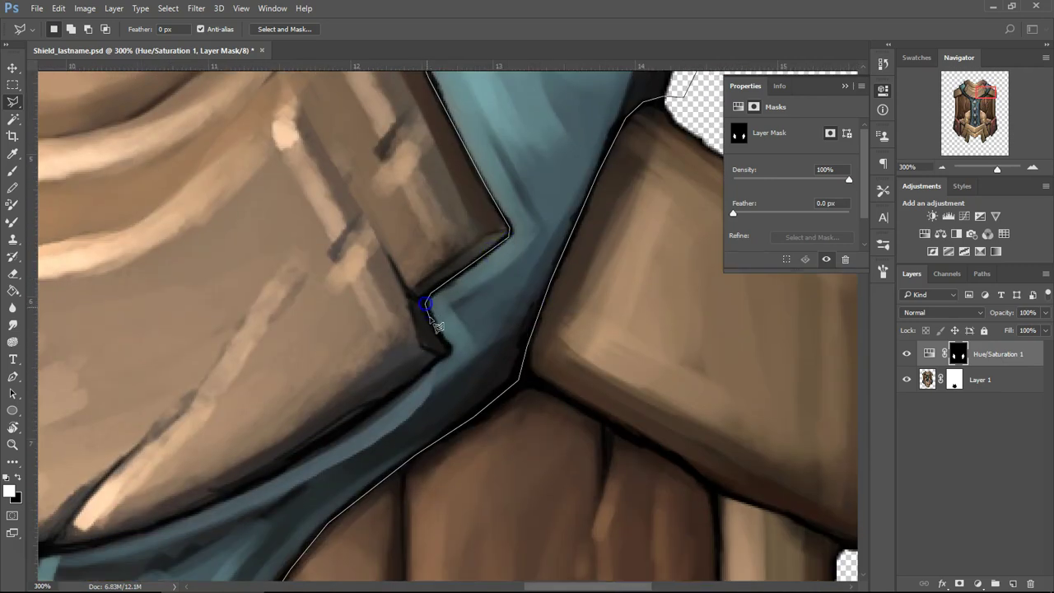
# - Extend the outline past the notch and along the right half of the collar plate's curved lower edge
pyautogui.click(450, 356)
pyautogui.moveTo(365, 437); pyautogui.dragTo(503, 318)
pyautogui.click(497, 303)
pyautogui.click(215, 427)
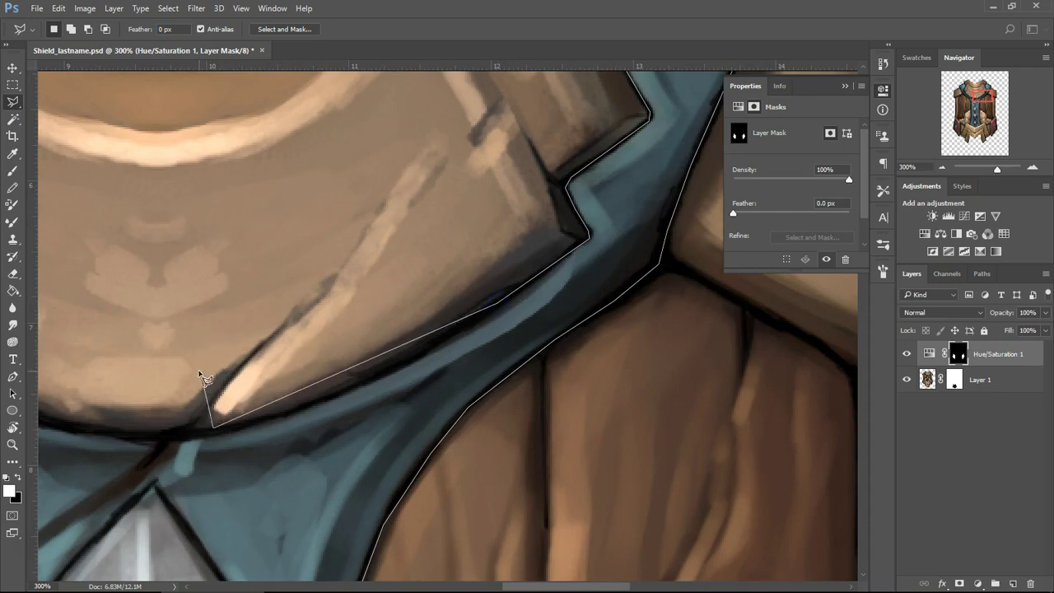
pyautogui.press('BackSpace')
pyautogui.click(349, 387)
pyautogui.click(221, 432)
# - Continue the outline along the left half of the collar plate's lower edge and up the left blue strap's inner edge
pyautogui.hscroll(-3, 357, 419)
pyautogui.click(333, 417)
pyautogui.hscroll(-2, 333, 417)
pyautogui.scroll(1, 333, 417)
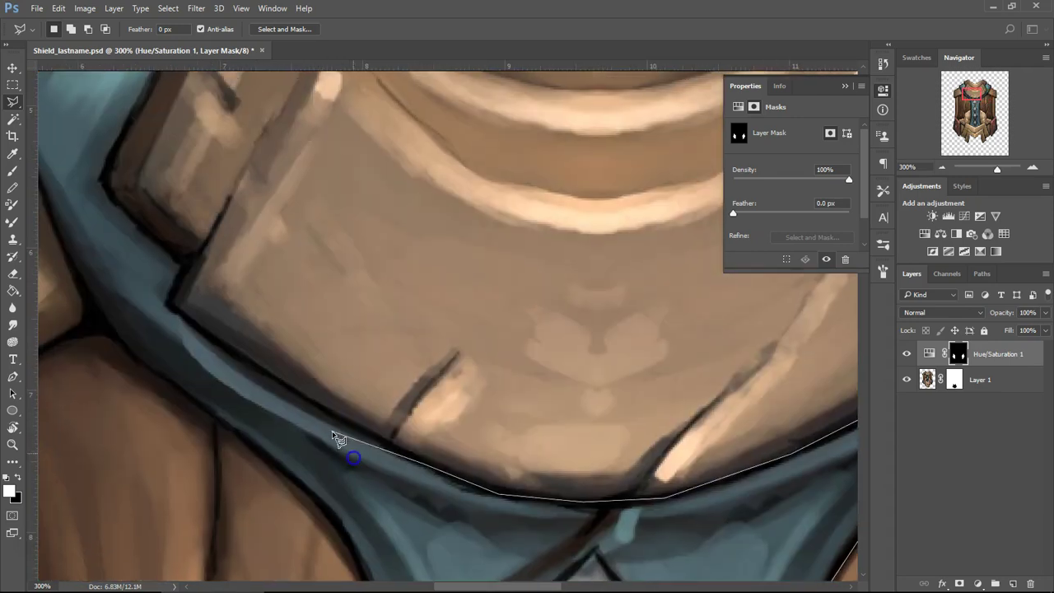
pyautogui.click(187, 267)
pyautogui.moveTo(162, 249); pyautogui.dragTo(317, 359)
pyautogui.click(278, 315)
pyautogui.click(261, 290)
pyautogui.click(265, 268)
pyautogui.moveTo(334, 178); pyautogui.dragTo(391, 344)
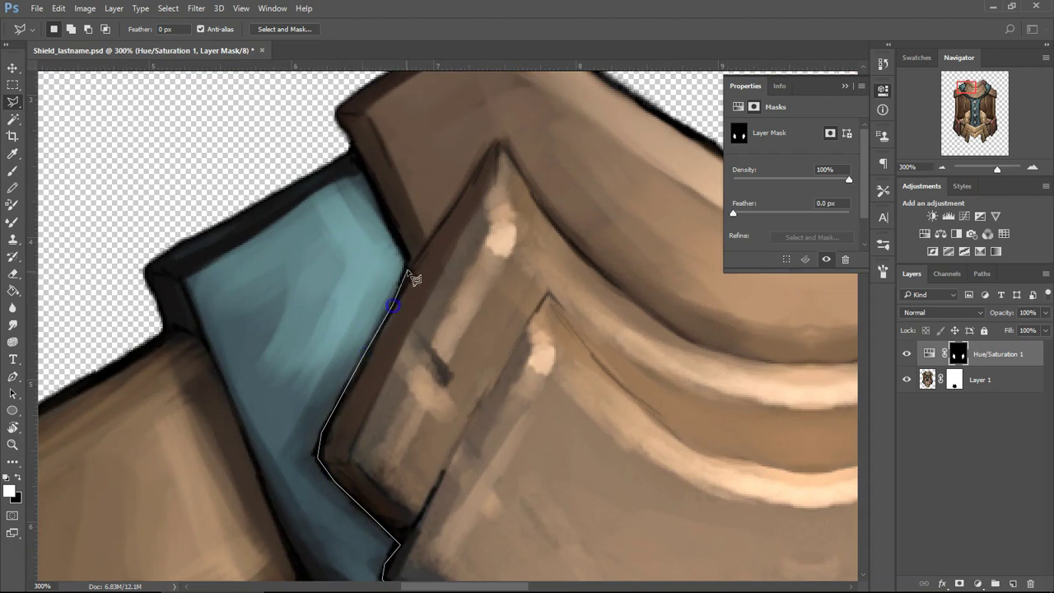
# - Take the outline around the left blue strap's upper end, through the transparent area, to the left shoulder plate
pyautogui.click(353, 161)
pyautogui.click(315, 145)
pyautogui.click(122, 231)
pyautogui.click(106, 301)
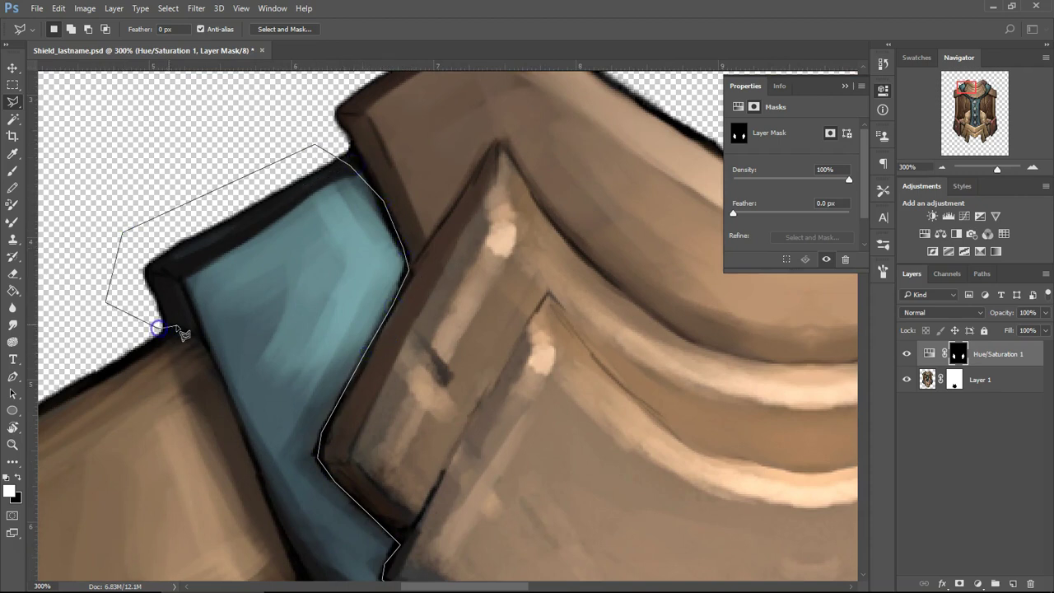
pyautogui.click(207, 344)
# - Run the outline down the left blue strap's outer edge beside the shoulder plate and the wood panel
pyautogui.moveTo(347, 528)
pyautogui.mouseDown()
pyautogui.moveTo(363, 174)
pyautogui.moveTo(369, 294)
pyautogui.mouseUp()
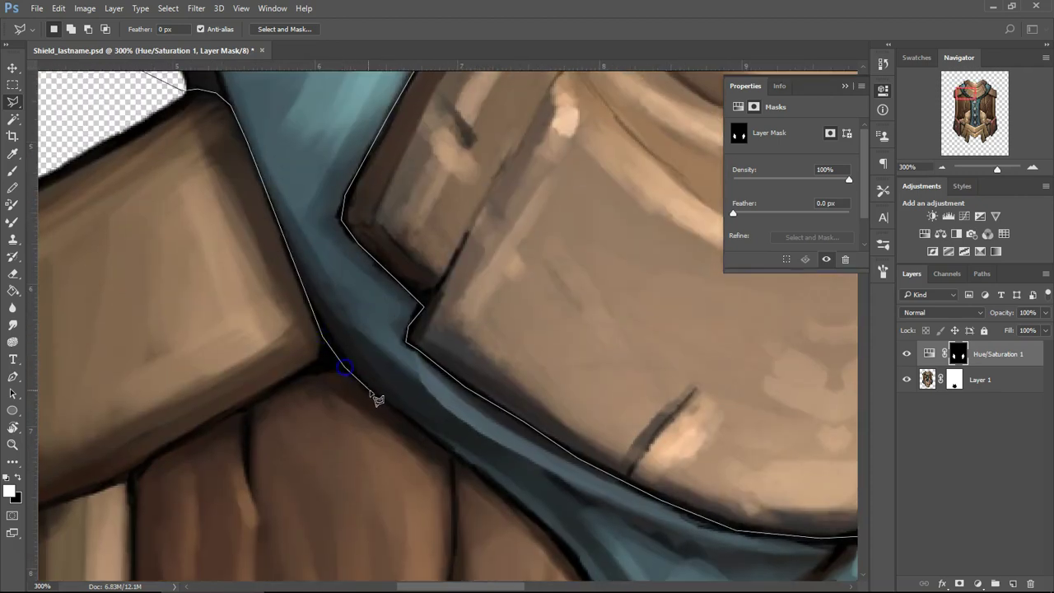
pyautogui.moveTo(485, 498); pyautogui.dragTo(411, 353)
pyautogui.click(429, 345)
pyautogui.click(475, 385)
pyautogui.moveTo(518, 478); pyautogui.dragTo(446, 263)
pyautogui.click(437, 217)
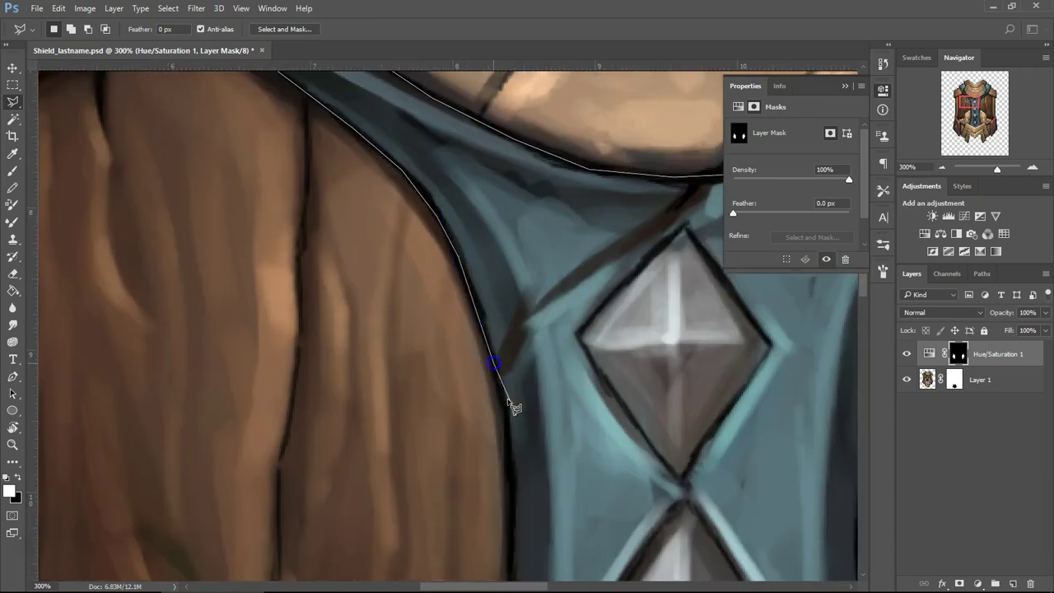
# - Trace the central blue band's left edge down to the V-shaped lower end and close the selection
pyautogui.moveTo(539, 486); pyautogui.dragTo(486, 318)
pyautogui.click(460, 247)
pyautogui.click(461, 444)
pyautogui.moveTo(498, 525); pyautogui.dragTo(470, 248)
pyautogui.click(443, 386)
pyautogui.moveTo(454, 494); pyautogui.dragTo(466, 278)
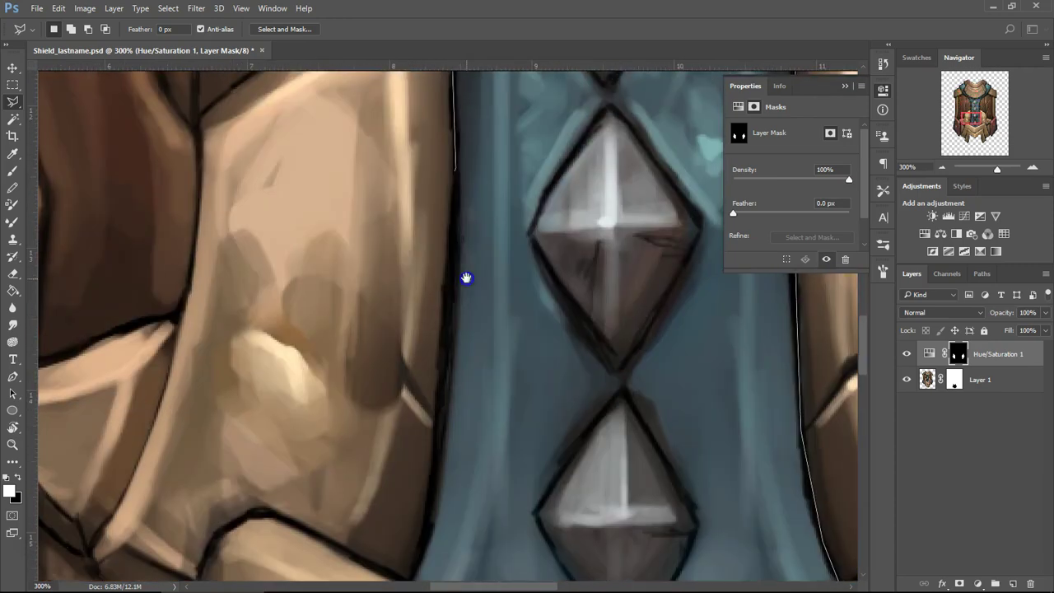
pyautogui.moveTo(447, 382); pyautogui.dragTo(494, 259)
pyautogui.click(465, 311)
pyautogui.click(452, 386)
pyautogui.click(941, 167)
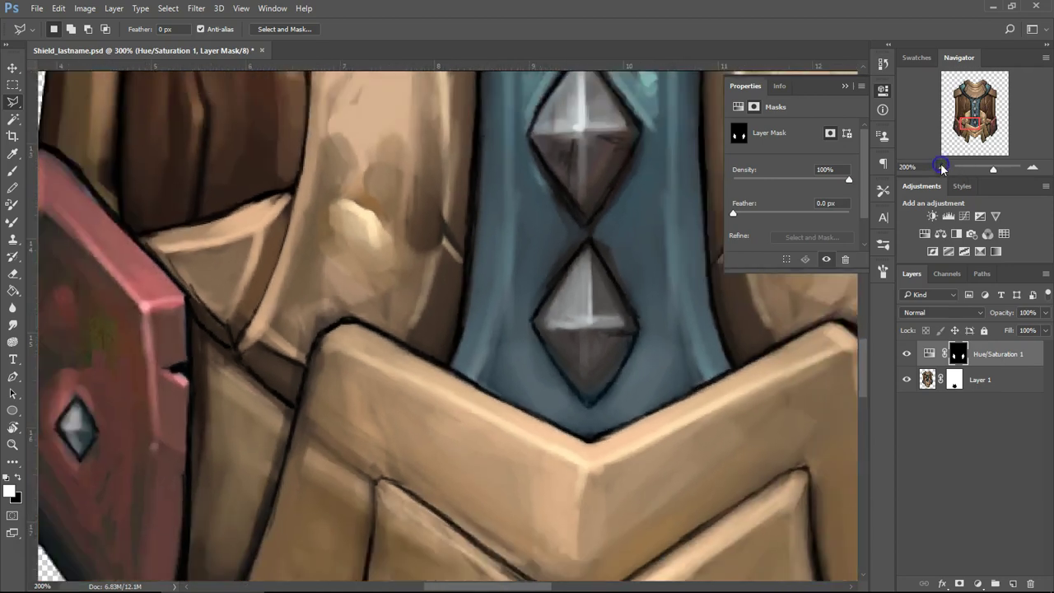
pyautogui.click(941, 168)
pyautogui.moveTo(518, 301); pyautogui.dragTo(501, 341)
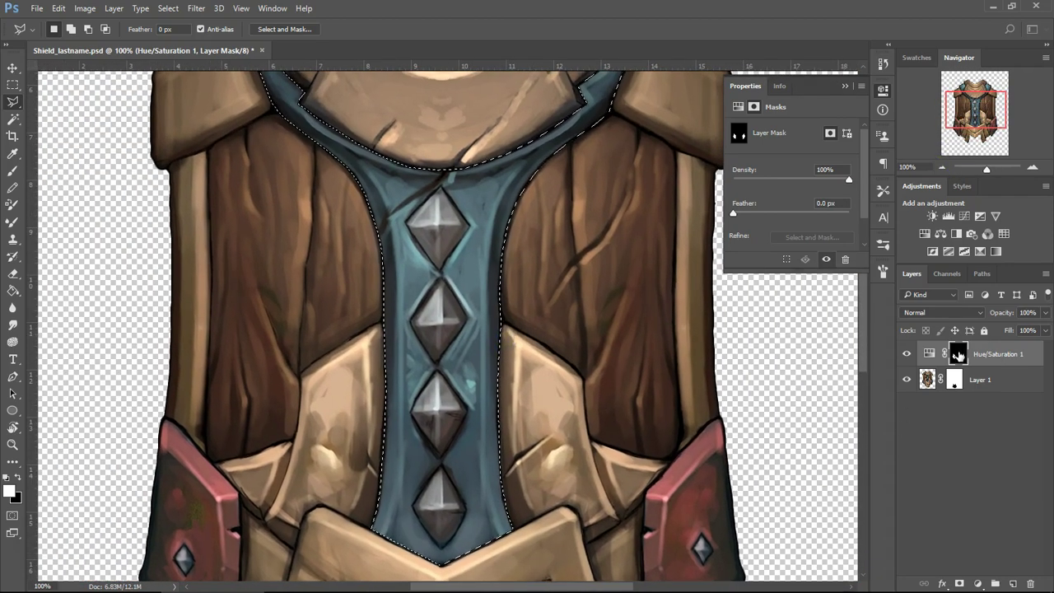
# - Fill the selected band with white on the Hue/Saturation layer's mask using the Paint Bucket, and deselect
pyautogui.press('b')
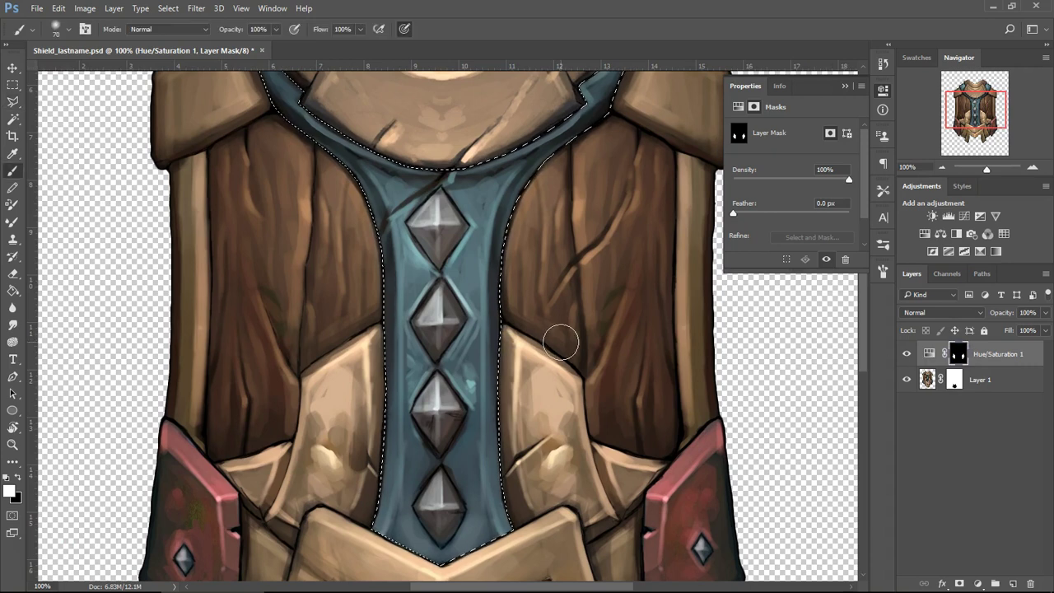
pyautogui.click(12, 293)
pyautogui.click(45, 303)
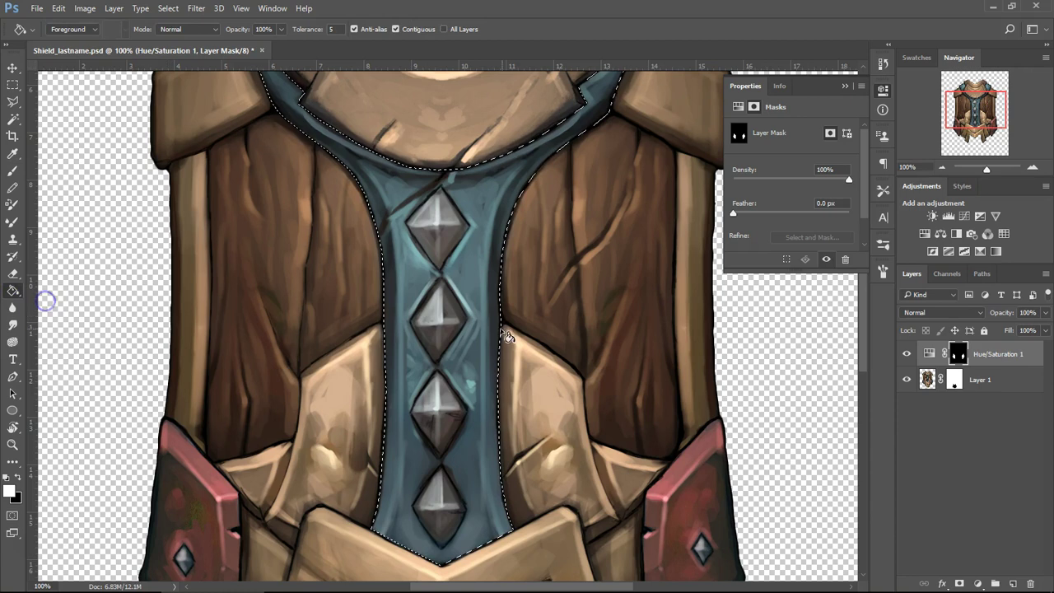
pyautogui.click(449, 309)
pyautogui.moveTo(466, 244); pyautogui.dragTo(465, 317)
pyautogui.hotkey('ctrl', 'd')
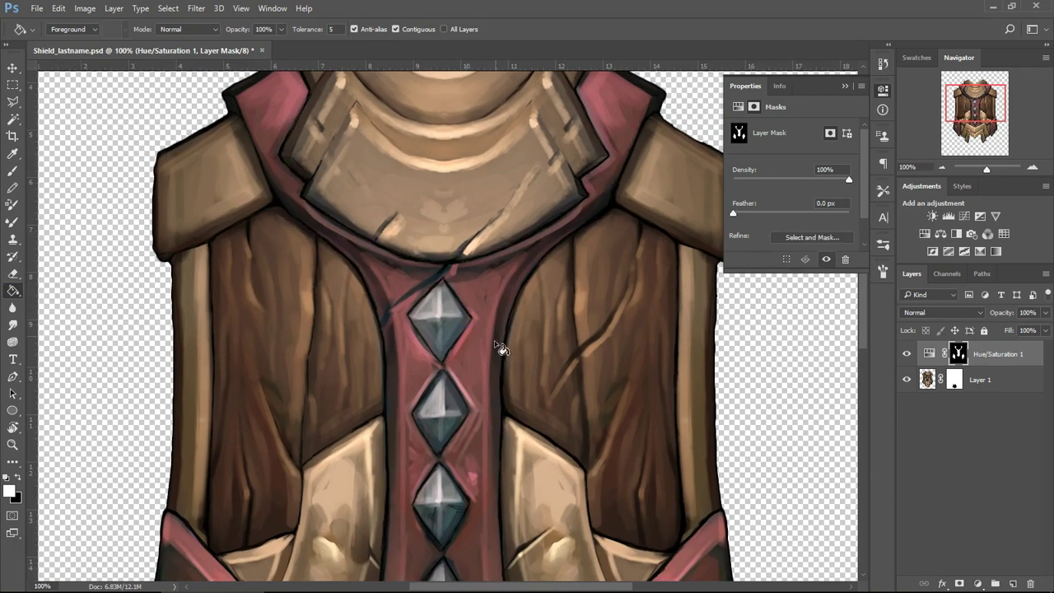
# - Examine the recoloured central band, straps and side plates up close and on the whole shield, with no layer selected
pyautogui.moveTo(474, 437); pyautogui.dragTo(534, 471)
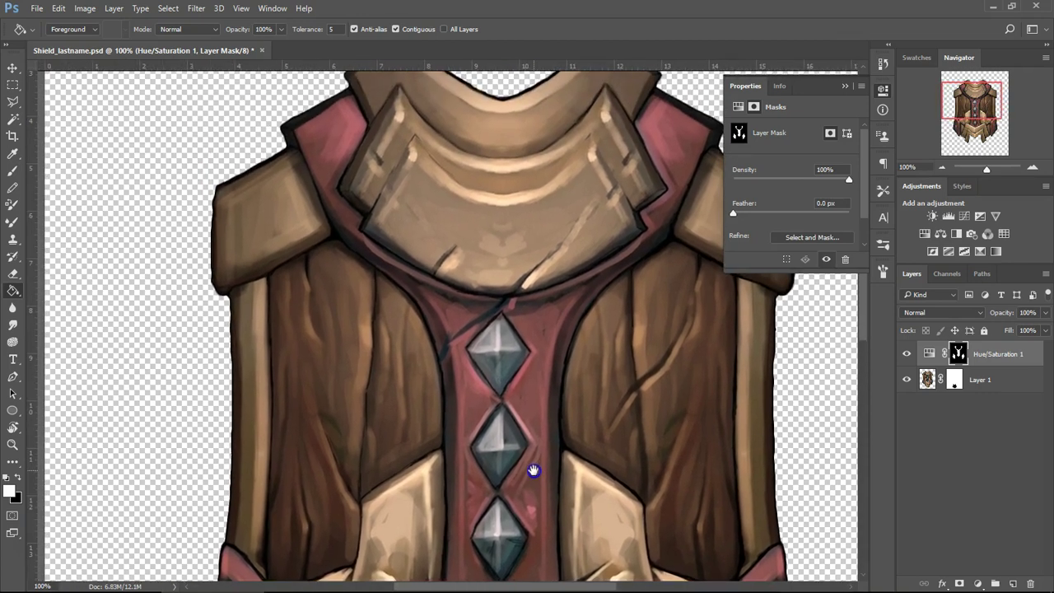
pyautogui.moveTo(533, 470); pyautogui.dragTo(494, 273)
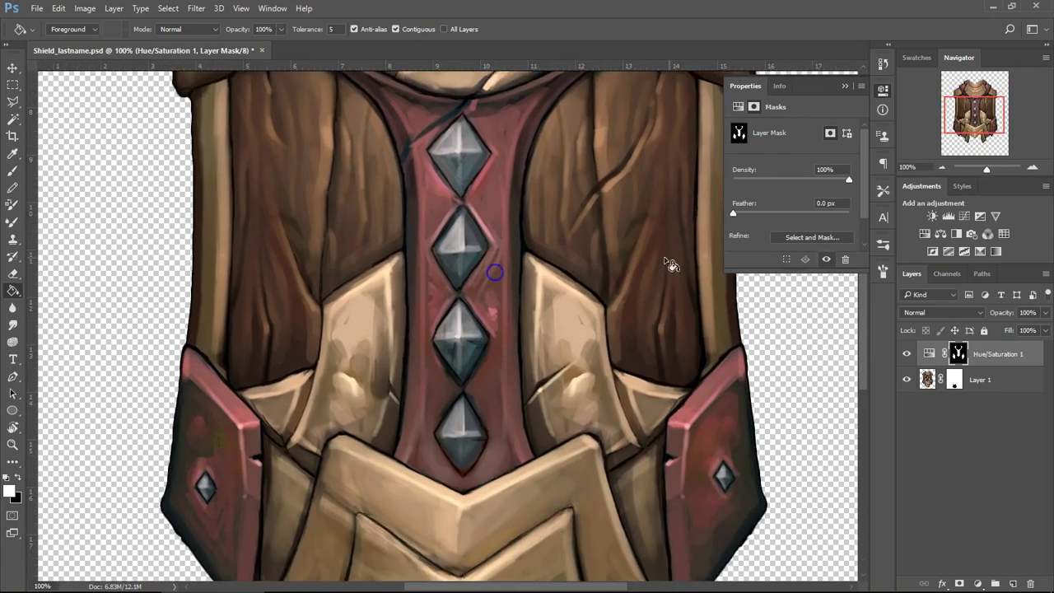
pyautogui.click(943, 168)
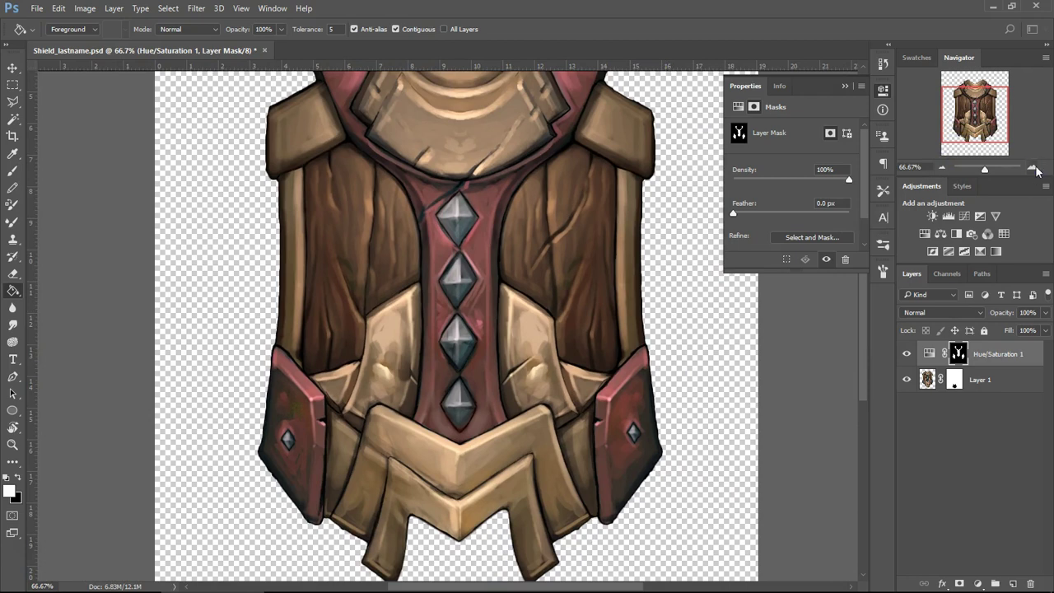
pyautogui.click(1033, 168)
pyautogui.click(1032, 169)
pyautogui.click(944, 168)
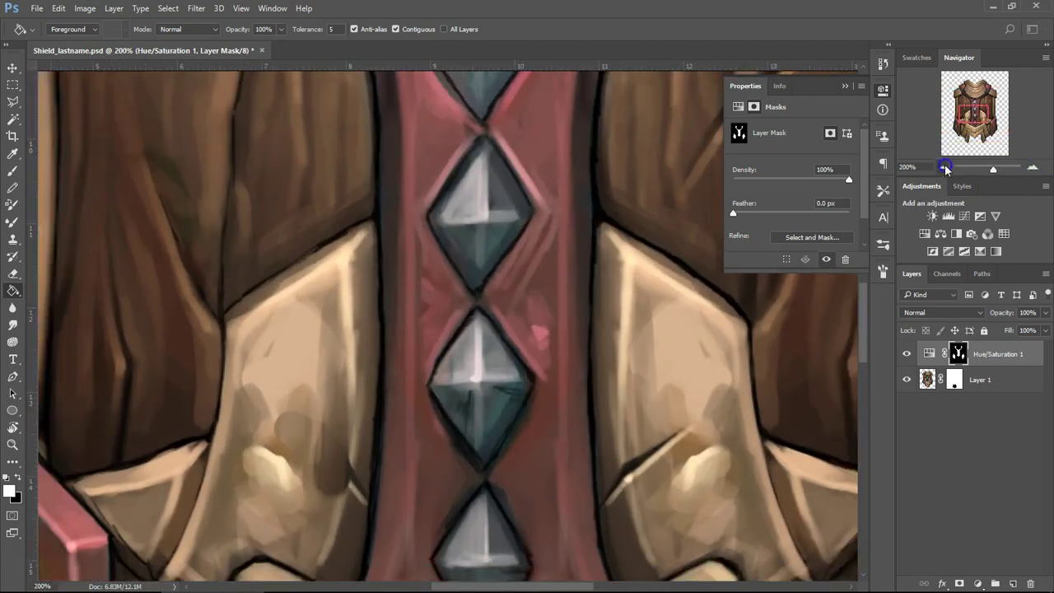
pyautogui.click(943, 168)
pyautogui.press('v')
pyautogui.moveTo(697, 450); pyautogui.dragTo(668, 451)
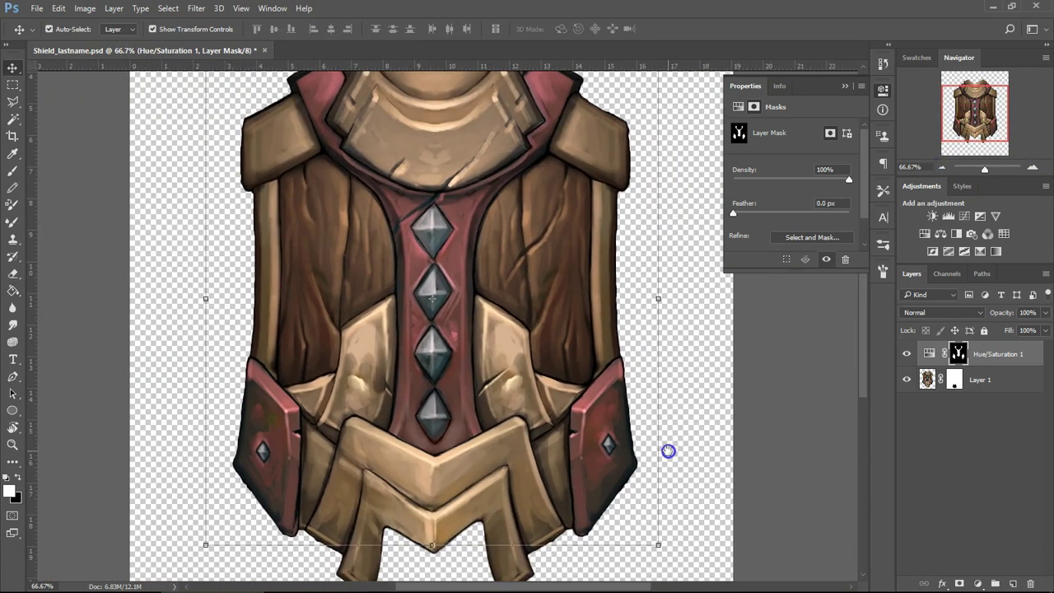
pyautogui.click(942, 167)
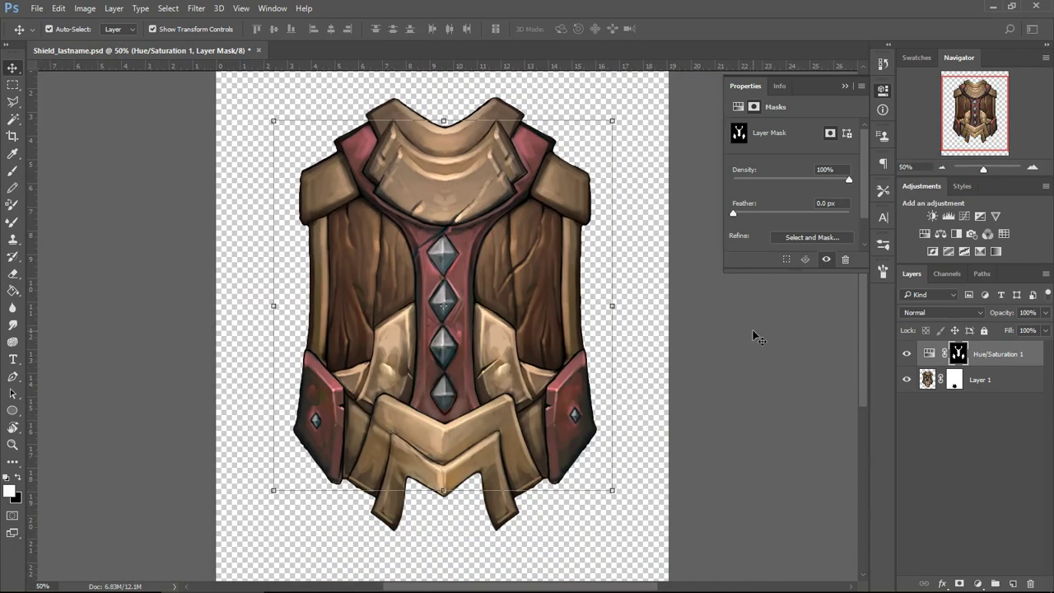
pyautogui.click(953, 476)
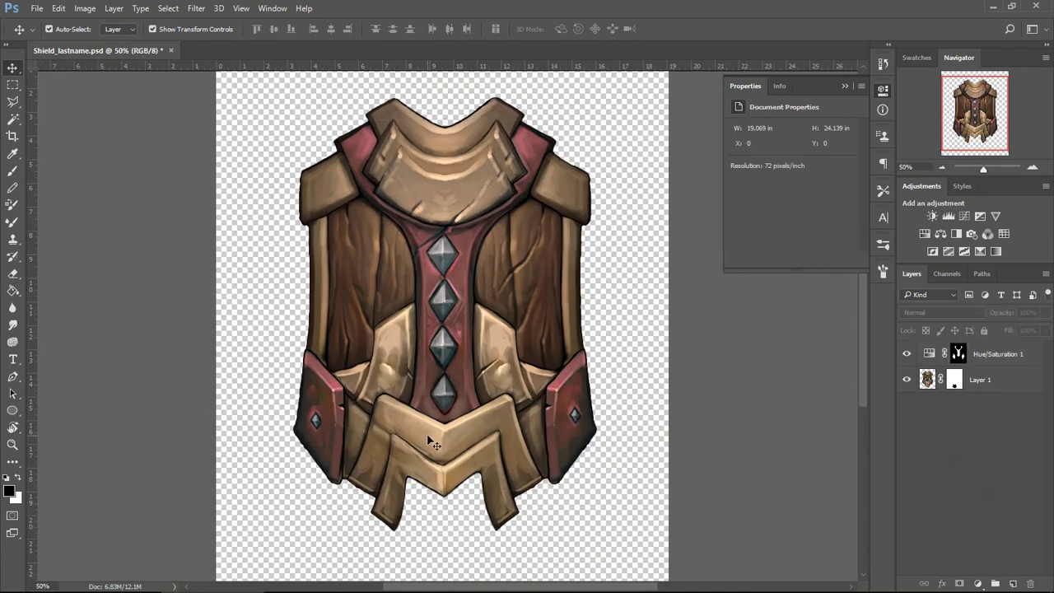